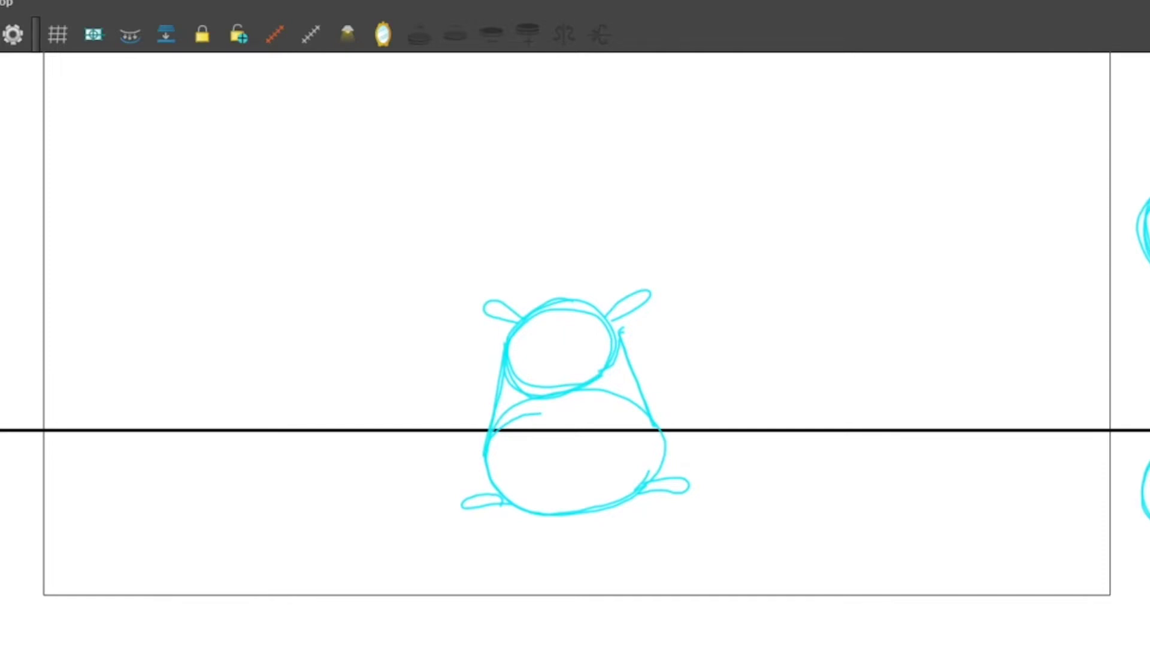
# Step: Go to frame 5 of the Rough_Sack layer and sketch the airborne sack's upper circle above the grounded pose
pyautogui.click(96, 442)
pyautogui.moveTo(899, 254); pyautogui.dragTo(909, 314)
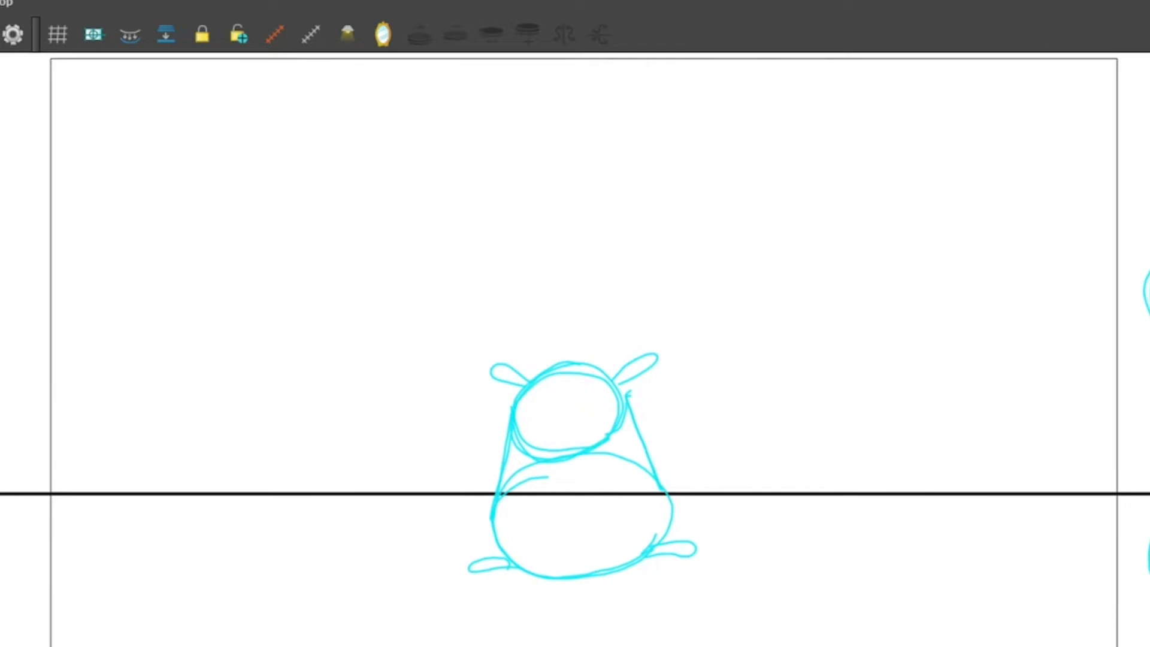
pyautogui.press('.')
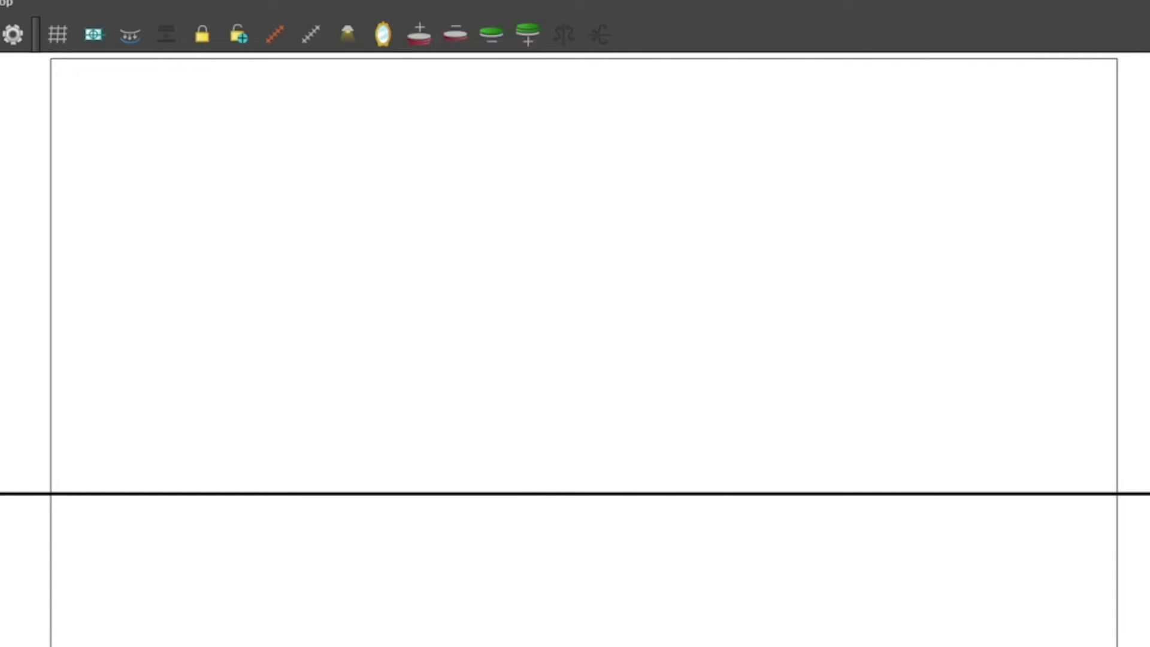
pyautogui.press(',')
pyautogui.press('.')
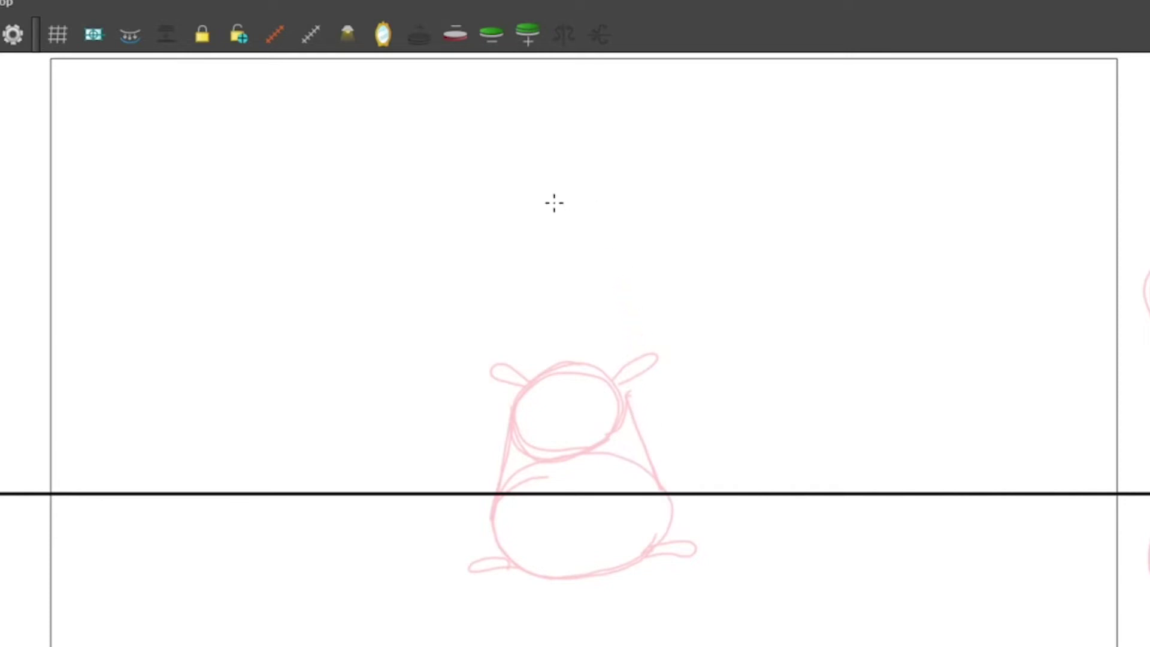
pyautogui.moveTo(554, 163)
pyautogui.mouseDown()
pyautogui.moveTo(533, 252)
pyautogui.moveTo(594, 178)
pyautogui.moveTo(608, 191)
pyautogui.mouseUp()
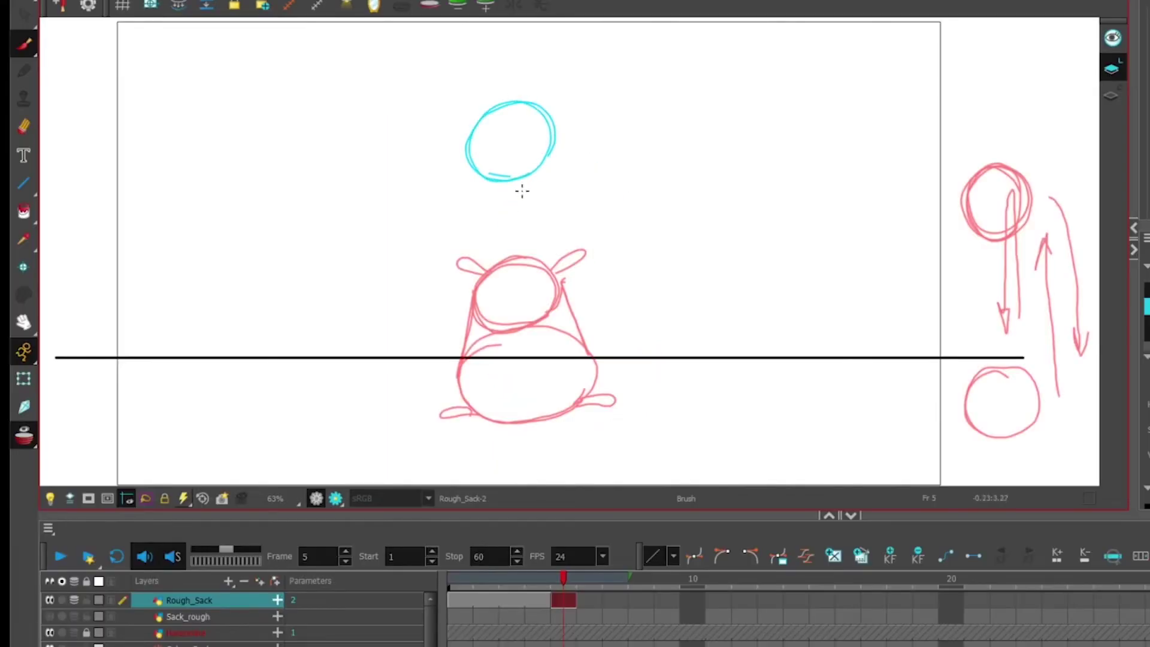
# Step: Sketch the airborne sack's larger lower circle under the upper one, and add four flared corner tabs
pyautogui.moveTo(482, 177)
pyautogui.mouseDown()
pyautogui.moveTo(497, 247)
pyautogui.moveTo(479, 186)
pyautogui.mouseUp()
pyautogui.moveTo(467, 227); pyautogui.dragTo(576, 223)
pyautogui.moveTo(580, 172); pyautogui.dragTo(542, 237)
pyautogui.moveTo(551, 144)
pyautogui.mouseDown()
pyautogui.moveTo(578, 172)
pyautogui.moveTo(585, 210)
pyautogui.mouseUp()
pyautogui.moveTo(477, 170); pyautogui.dragTo(510, 243)
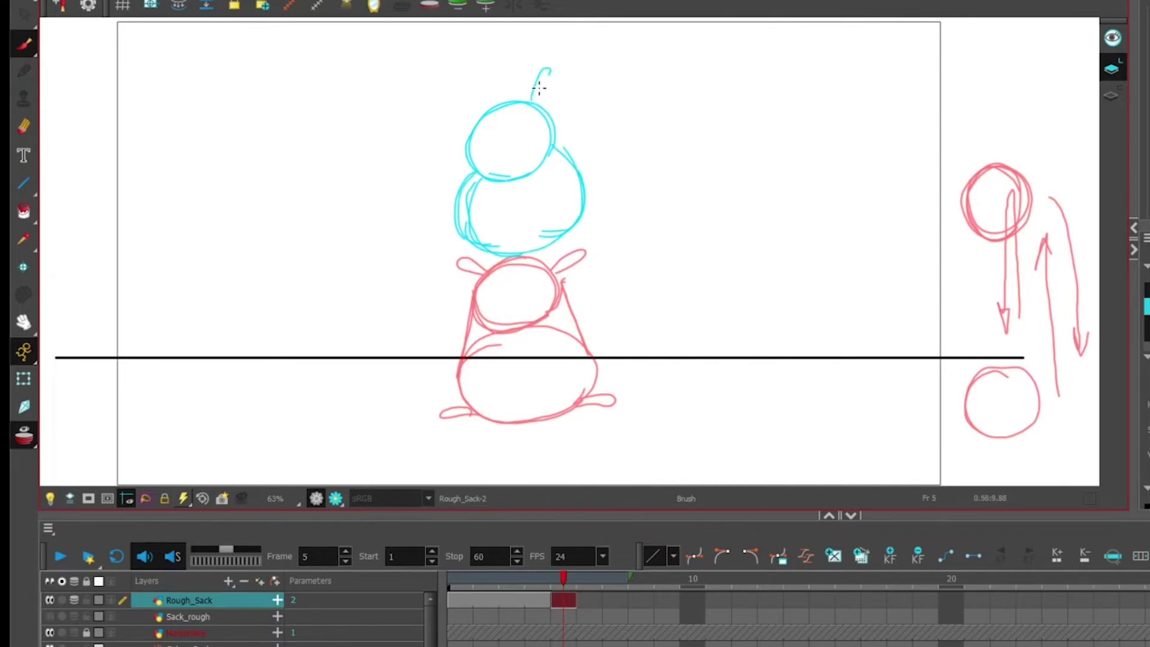
pyautogui.moveTo(478, 112); pyautogui.dragTo(480, 127)
pyautogui.moveTo(444, 214); pyautogui.dragTo(472, 221)
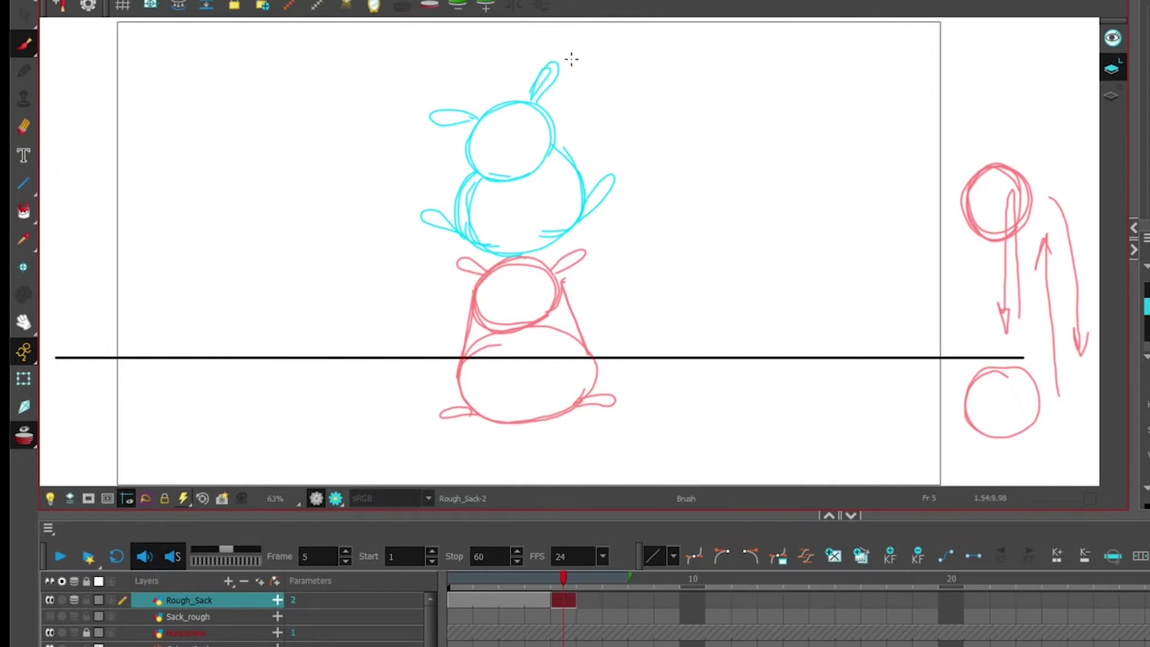
# Step: Move the airborne sack down over the grounded sack to compare their sizes, and return it above
pyautogui.click(24, 10)
pyautogui.moveTo(538, 43)
pyautogui.mouseDown()
pyautogui.moveTo(424, 180)
pyautogui.moveTo(575, 158)
pyautogui.moveTo(549, 328)
pyautogui.mouseUp()
pyautogui.moveTo(626, 426); pyautogui.dragTo(634, 430)
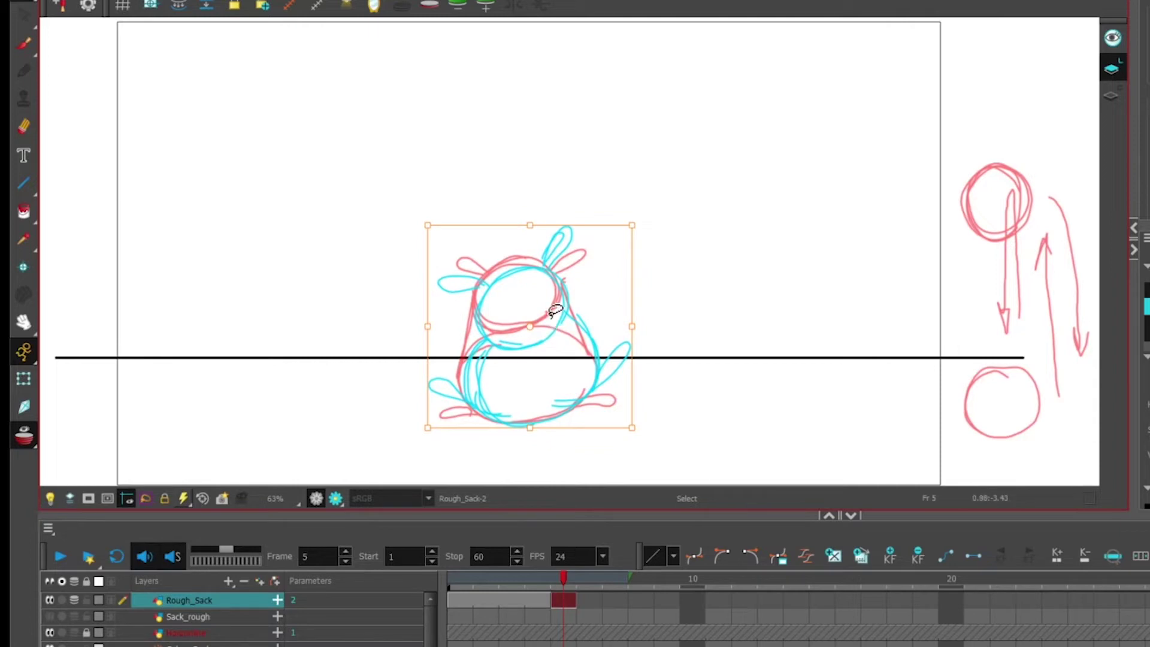
pyautogui.moveTo(556, 311)
pyautogui.mouseDown()
pyautogui.moveTo(549, 105)
pyautogui.moveTo(547, 347)
pyautogui.moveTo(556, 48)
pyautogui.moveTo(540, 146)
pyautogui.moveTo(550, 151)
pyautogui.mouseUp()
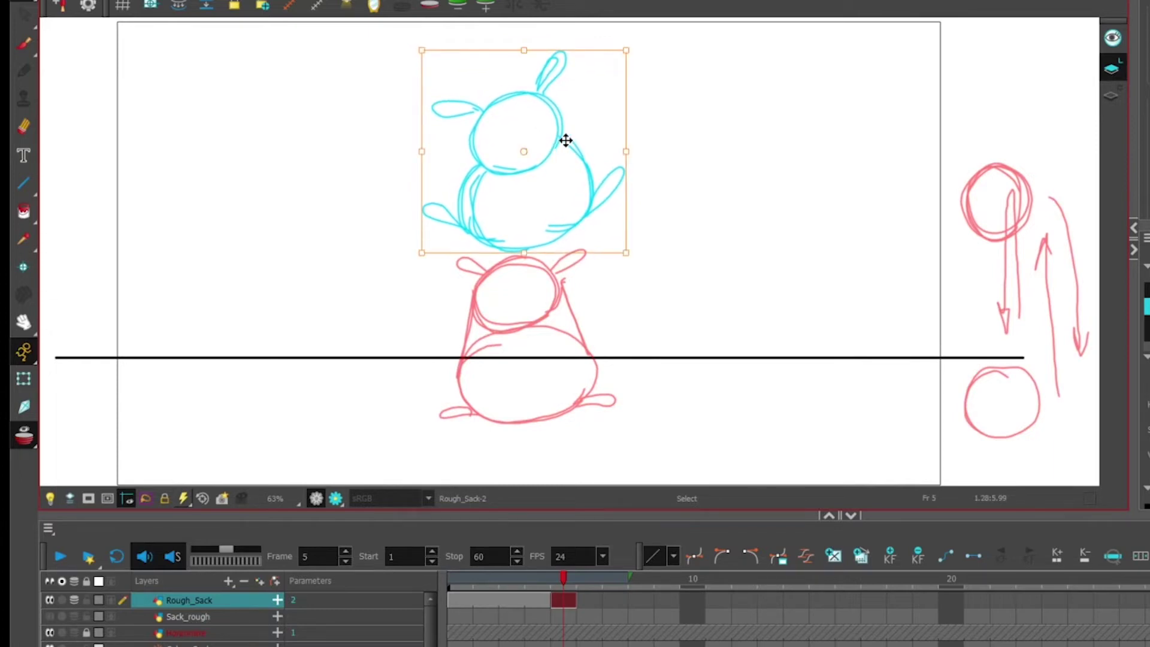
# Step: Clear the Rough_Sack exposure at frame 3 to make an empty drawing between the two poses
pyautogui.click(542, 598)
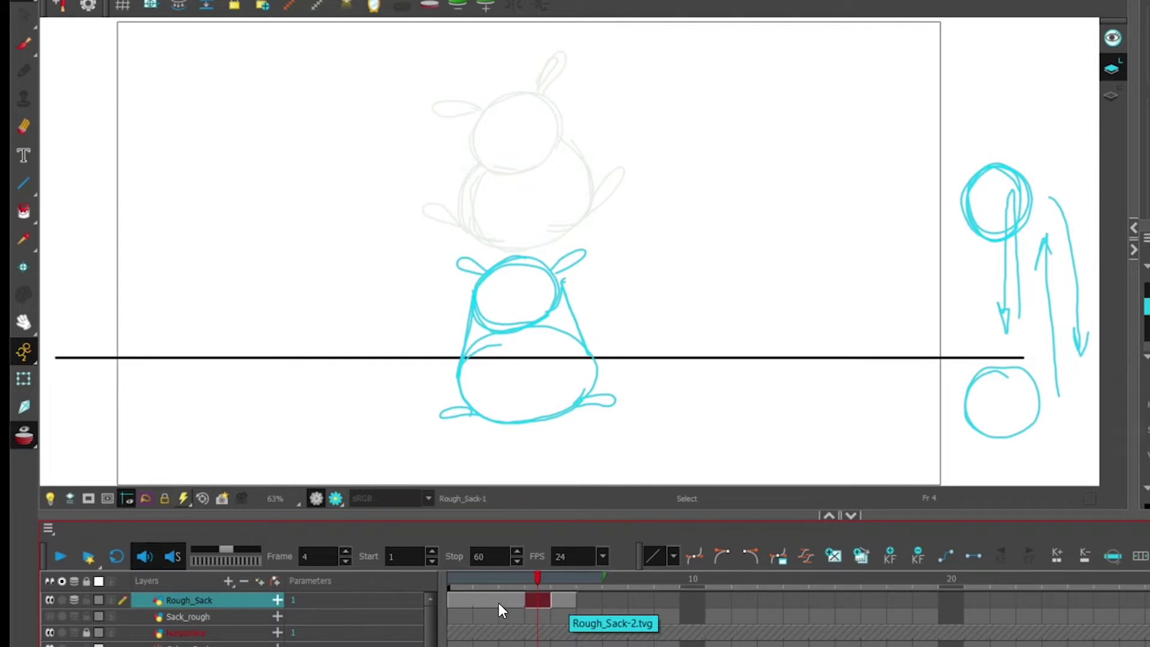
pyautogui.click(517, 606)
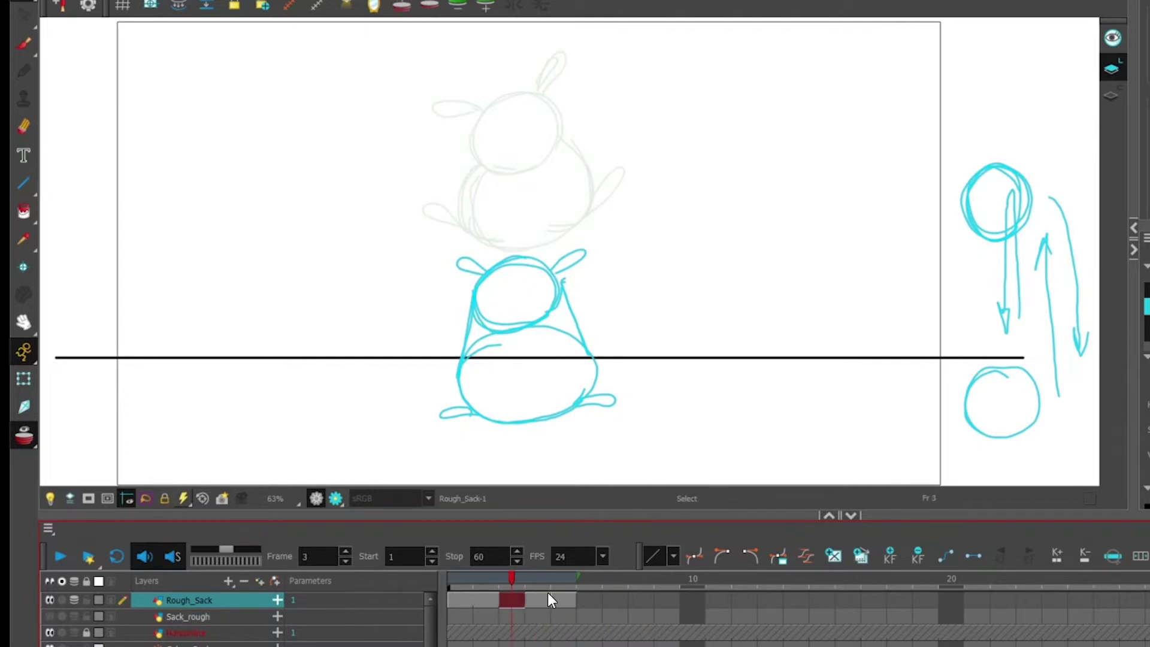
pyautogui.press('Delete')
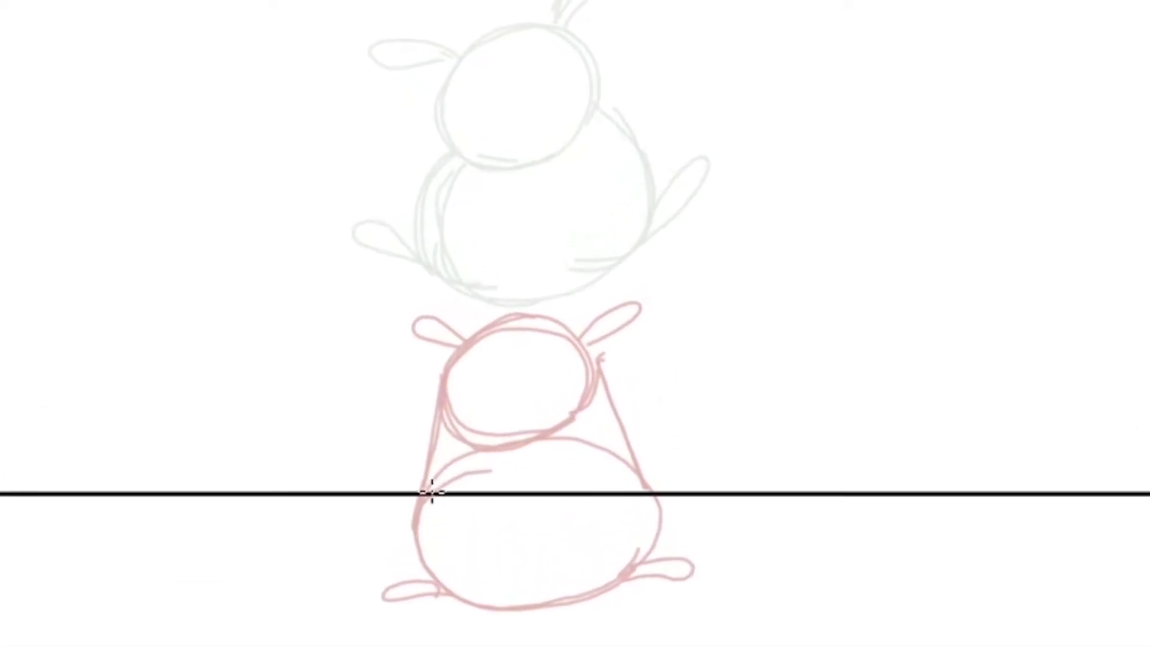
# Step: Sketch a squashed sack over the grounded pose, with a wider lower body and a lowered, flattened upper circle
pyautogui.moveTo(447, 467); pyautogui.dragTo(402, 507)
pyautogui.moveTo(457, 454)
pyautogui.mouseDown()
pyautogui.moveTo(395, 511)
pyautogui.moveTo(393, 539)
pyautogui.moveTo(463, 596)
pyautogui.moveTo(526, 605)
pyautogui.moveTo(599, 588)
pyautogui.moveTo(652, 555)
pyautogui.moveTo(674, 507)
pyautogui.mouseUp()
pyautogui.moveTo(614, 443); pyautogui.dragTo(670, 494)
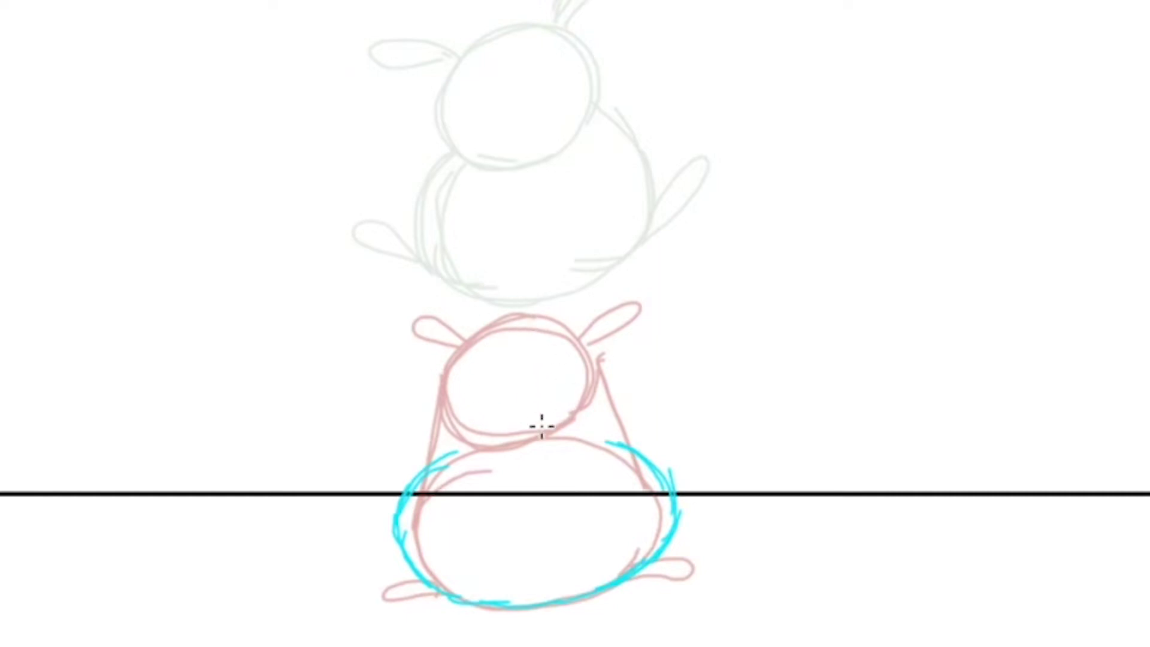
pyautogui.moveTo(495, 385)
pyautogui.mouseDown()
pyautogui.moveTo(442, 436)
pyautogui.moveTo(504, 505)
pyautogui.mouseUp()
pyautogui.moveTo(447, 416); pyautogui.dragTo(579, 466)
pyautogui.moveTo(617, 427)
pyautogui.mouseDown()
pyautogui.moveTo(464, 495)
pyautogui.moveTo(533, 482)
pyautogui.moveTo(496, 393)
pyautogui.moveTo(424, 457)
pyautogui.mouseUp()
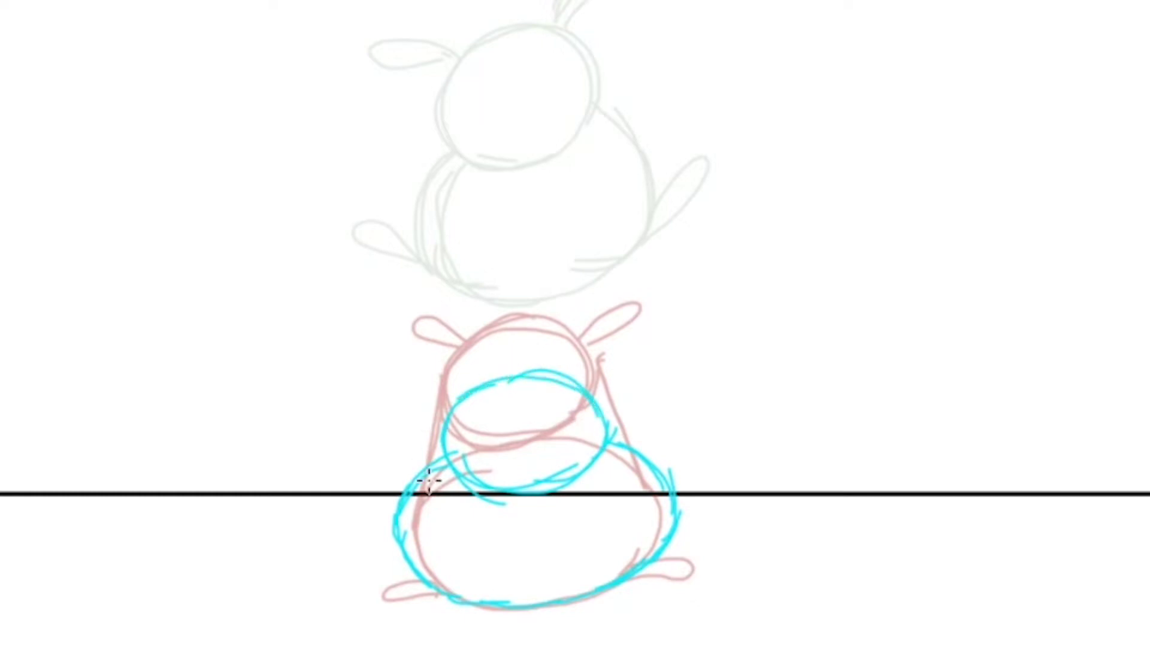
# Step: Sketch a small upright sack beside the main drawing, with a wide flat base and a narrow top
pyautogui.moveTo(999, 287)
pyautogui.mouseDown()
pyautogui.moveTo(1027, 278)
pyautogui.moveTo(967, 211)
pyautogui.mouseUp()
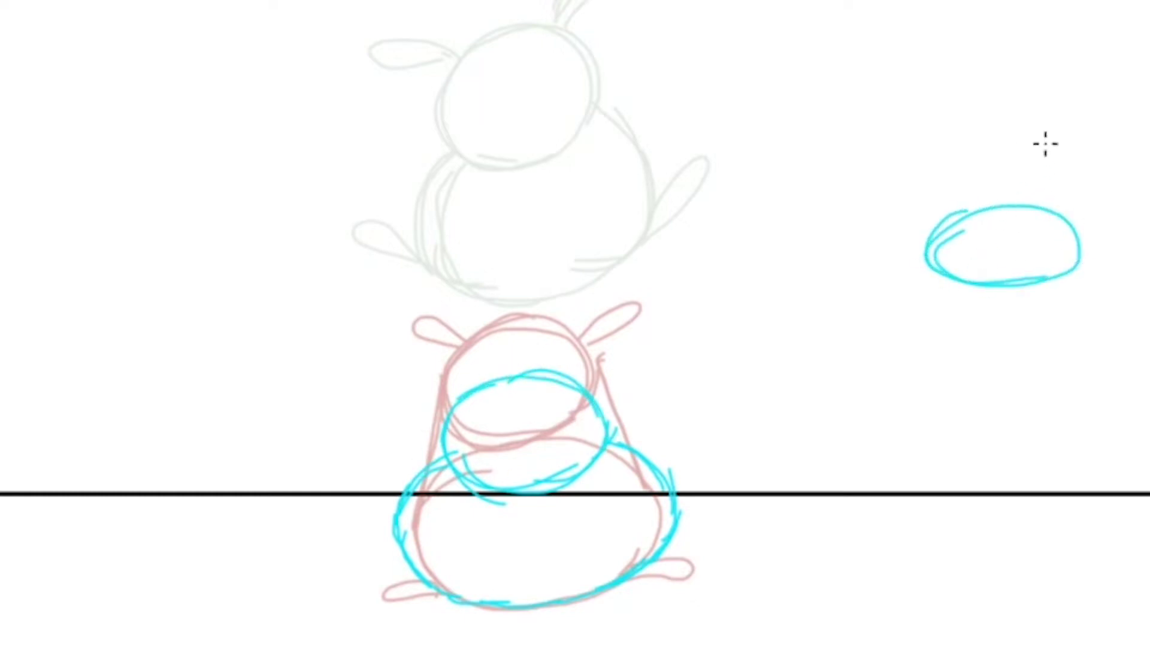
pyautogui.moveTo(1013, 136)
pyautogui.mouseDown()
pyautogui.moveTo(1042, 186)
pyautogui.moveTo(980, 195)
pyautogui.moveTo(1013, 125)
pyautogui.moveTo(965, 142)
pyautogui.mouseUp()
pyautogui.moveTo(1004, 98); pyautogui.dragTo(1083, 250)
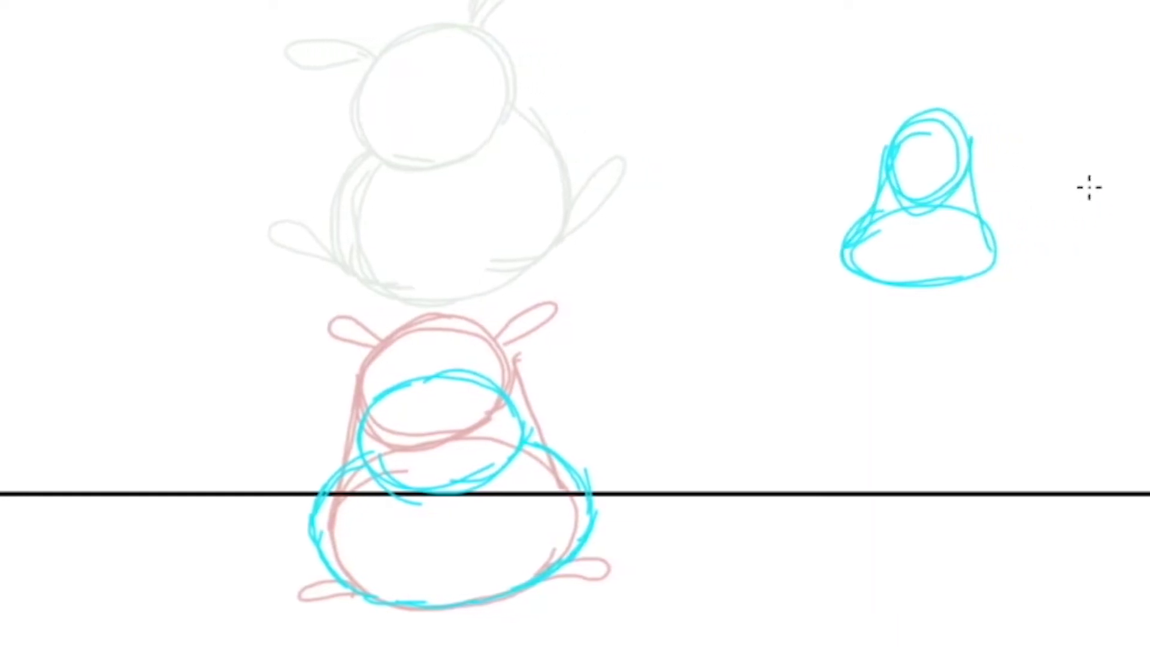
# Step: Sketch a second small sack beside it, leaning forward with corner tabs on its top and base
pyautogui.moveTo(1099, 183); pyautogui.dragTo(1126, 244)
pyautogui.moveTo(962, 209)
pyautogui.mouseDown()
pyautogui.moveTo(1087, 132)
pyautogui.moveTo(955, 195)
pyautogui.moveTo(1115, 158)
pyautogui.moveTo(1062, 120)
pyautogui.moveTo(1075, 135)
pyautogui.moveTo(1072, 244)
pyautogui.mouseUp()
pyautogui.moveTo(988, 127)
pyautogui.mouseDown()
pyautogui.moveTo(1029, 139)
pyautogui.moveTo(1081, 149)
pyautogui.mouseUp()
pyautogui.moveTo(991, 256)
pyautogui.mouseDown()
pyautogui.moveTo(941, 272)
pyautogui.moveTo(1090, 256)
pyautogui.mouseUp()
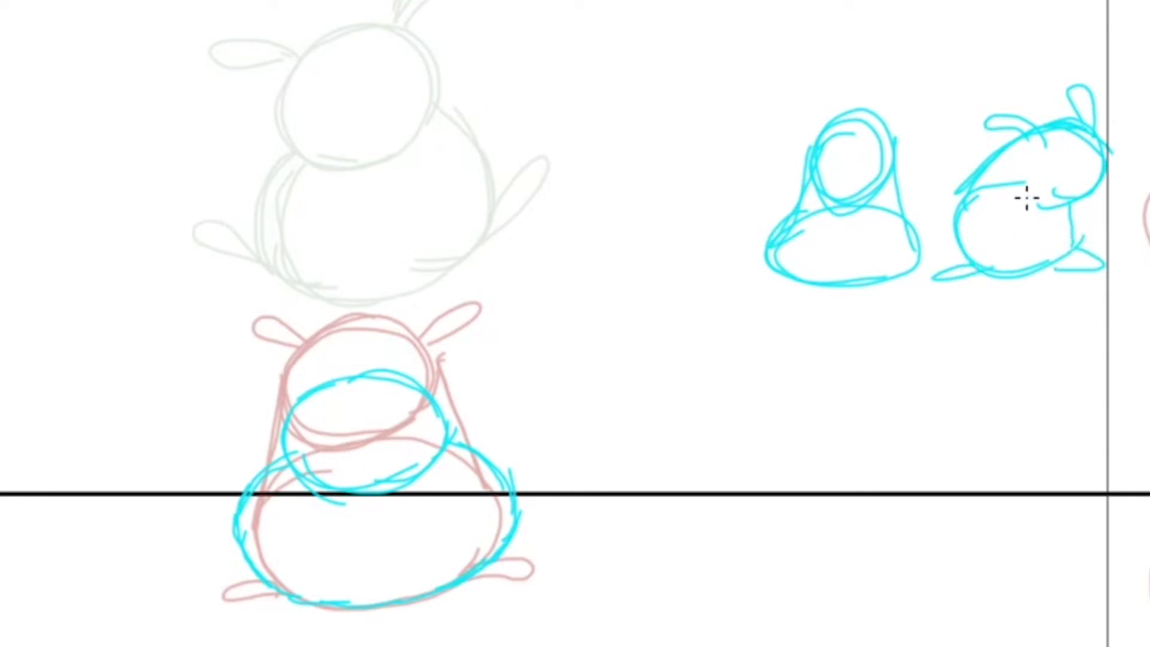
# Step: Add drooping upper corners and flat lower corners to the small upright sack
pyautogui.moveTo(849, 130)
pyautogui.mouseDown()
pyautogui.moveTo(821, 182)
pyautogui.moveTo(828, 129)
pyautogui.mouseUp()
pyautogui.moveTo(741, 181); pyautogui.dragTo(707, 187)
pyautogui.moveTo(809, 177); pyautogui.dragTo(811, 201)
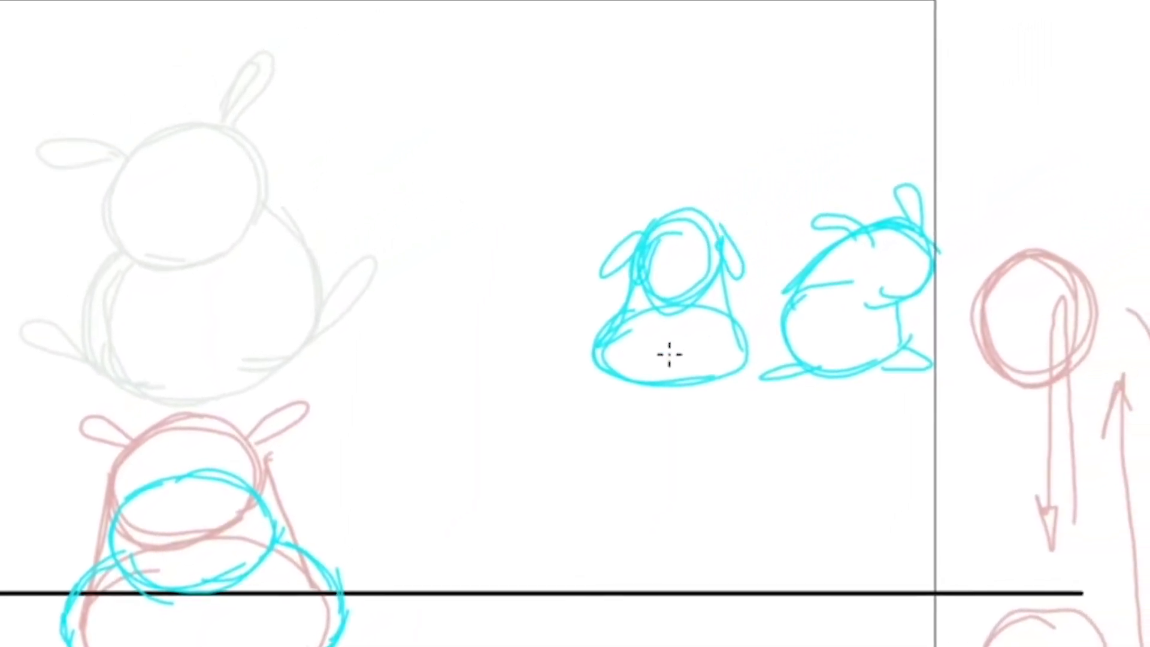
pyautogui.moveTo(570, 383); pyautogui.dragTo(773, 376)
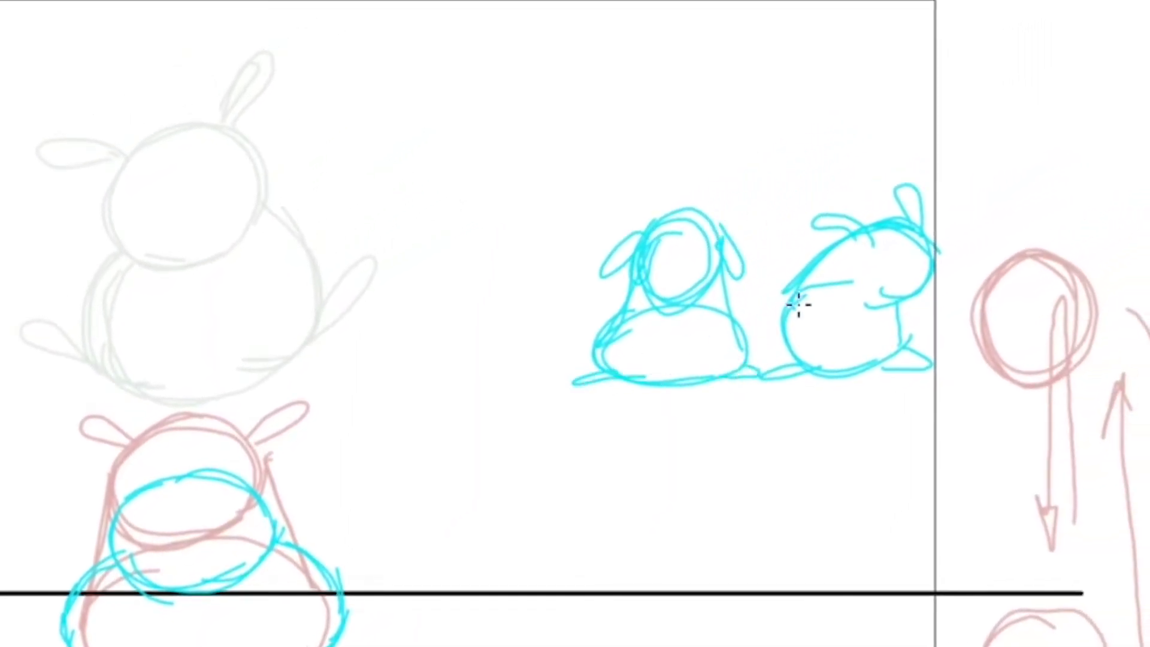
# Step: Label the two small sacks with circled numbers 1 and 2 and pointer lines above them
pyautogui.moveTo(692, 111); pyautogui.dragTo(679, 166)
pyautogui.moveTo(858, 117)
pyautogui.mouseDown()
pyautogui.moveTo(860, 170)
pyautogui.moveTo(877, 153)
pyautogui.moveTo(846, 157)
pyautogui.mouseUp()
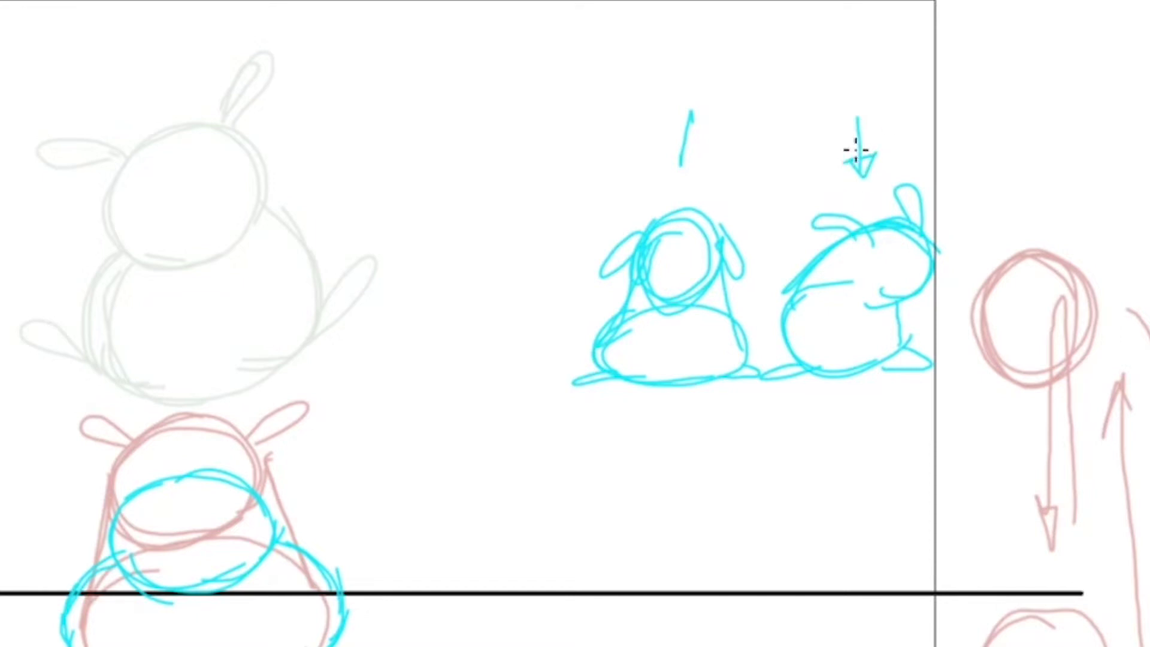
pyautogui.moveTo(691, 57)
pyautogui.mouseDown()
pyautogui.moveTo(694, 93)
pyautogui.moveTo(707, 40)
pyautogui.mouseUp()
pyautogui.moveTo(840, 71); pyautogui.dragTo(864, 100)
pyautogui.moveTo(819, 49)
pyautogui.mouseDown()
pyautogui.moveTo(868, 33)
pyautogui.moveTo(881, 60)
pyautogui.mouseUp()
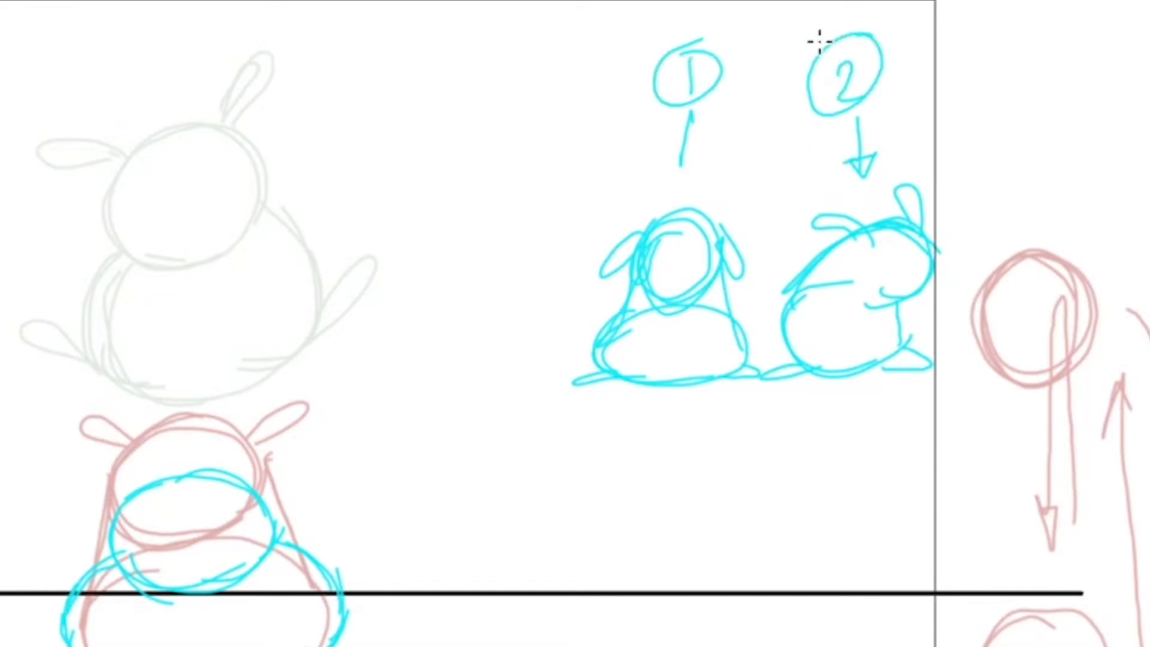
# Step: Try a lower version of the leaning pose over the second small sack, and undo its strokes
pyautogui.moveTo(795, 304)
pyautogui.mouseDown()
pyautogui.moveTo(845, 254)
pyautogui.moveTo(855, 265)
pyautogui.moveTo(913, 258)
pyautogui.moveTo(900, 279)
pyautogui.moveTo(935, 279)
pyautogui.moveTo(879, 319)
pyautogui.moveTo(918, 307)
pyautogui.moveTo(928, 283)
pyautogui.moveTo(854, 319)
pyautogui.moveTo(927, 268)
pyautogui.moveTo(852, 267)
pyautogui.moveTo(869, 272)
pyautogui.moveTo(842, 235)
pyautogui.moveTo(822, 250)
pyautogui.moveTo(865, 272)
pyautogui.moveTo(908, 259)
pyautogui.mouseUp()
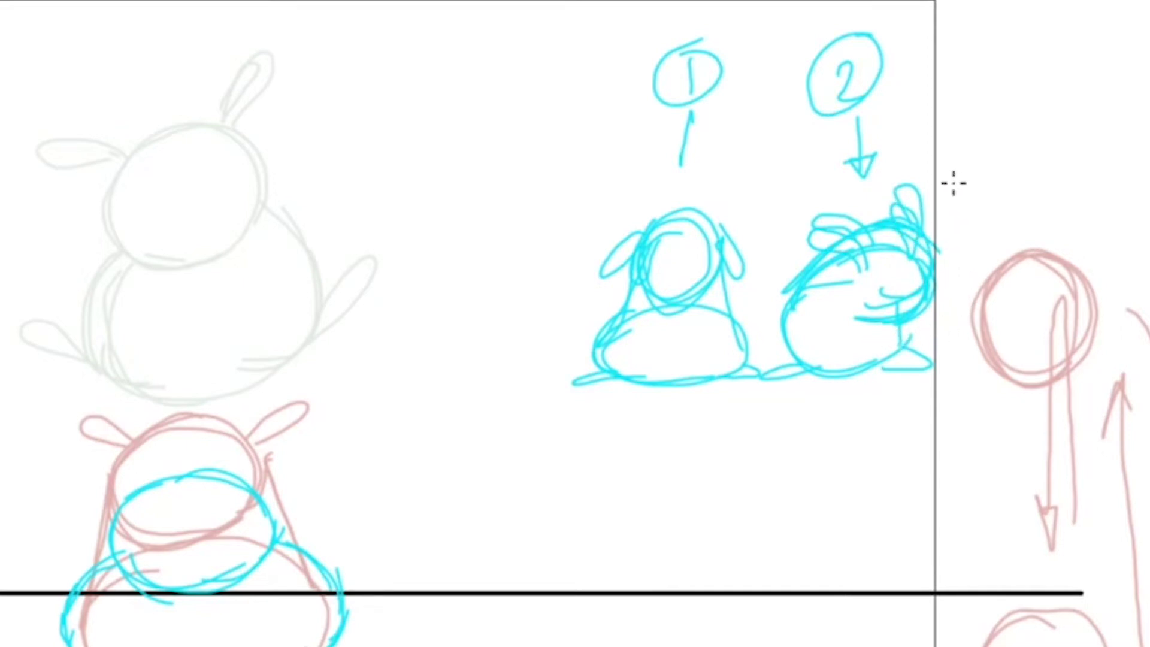
pyautogui.hotkey('ctrl', 'z')
pyautogui.hotkey('ctrl', 'z')
pyautogui.hotkey('ctrl', 'z')
pyautogui.hotkey('ctrl', 'z')
pyautogui.hotkey('ctrl', 'z')
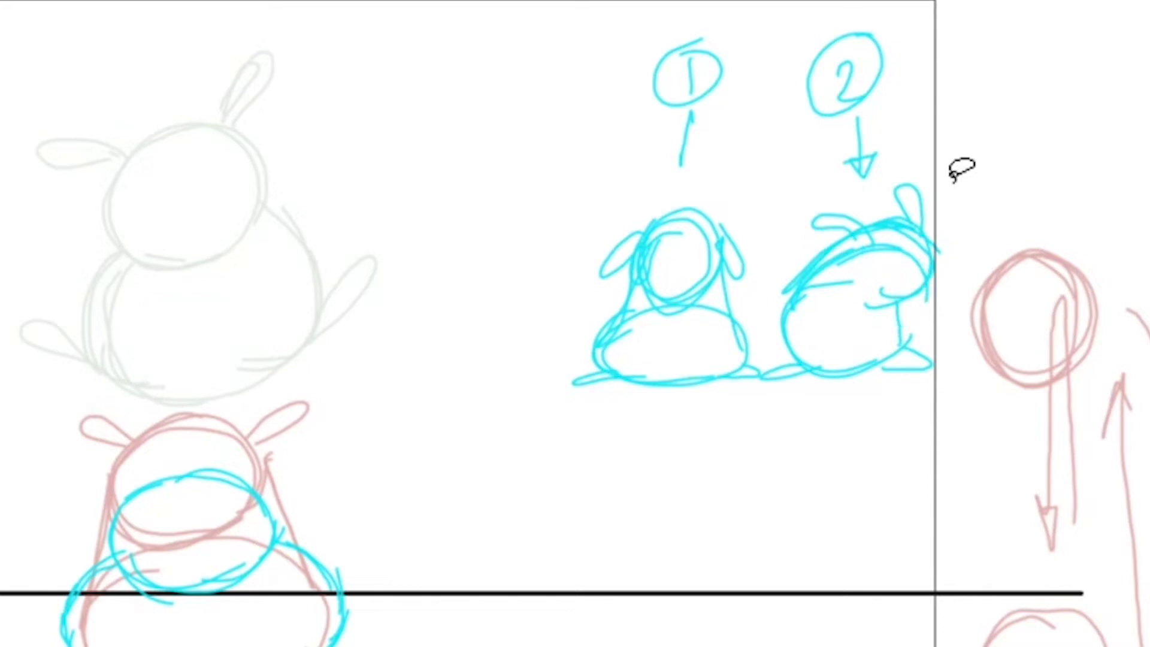
# Step: Undo the number labels and both small demonstration sacks, keeping only the squashed sack sketch
pyautogui.hotkey('ctrl', 'z')
pyautogui.hotkey('ctrl', 'z')
pyautogui.hotkey('ctrl', 'z')
pyautogui.hotkey('ctrl', 'z')
pyautogui.hotkey('ctrl', 'z')
pyautogui.hotkey('ctrl', 'z')
pyautogui.hotkey('ctrl', 'z')
pyautogui.hotkey('ctrl', 'z')
pyautogui.hotkey('ctrl', 'z')
pyautogui.hotkey('ctrl', 'z')
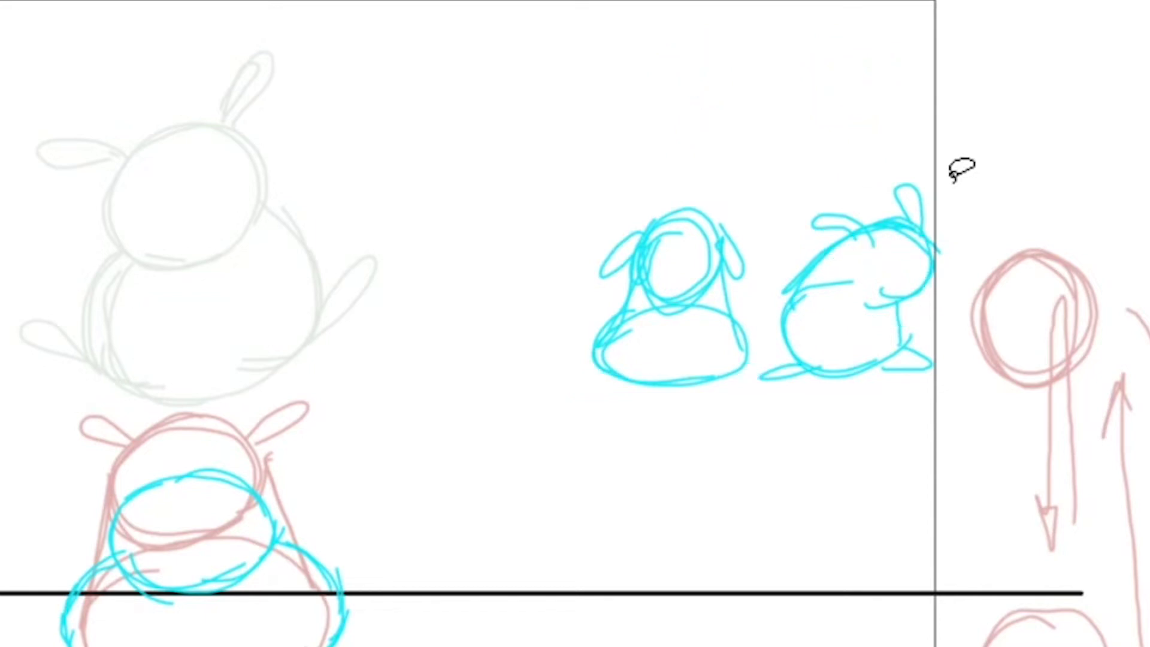
pyautogui.hotkey('ctrl', 'z')
pyautogui.hotkey('ctrl', 'z')
pyautogui.hotkey('ctrl', 'z')
pyautogui.hotkey('ctrl', 'z')
pyautogui.hotkey('ctrl', 'z')
pyautogui.hotkey('ctrl', 'z')
pyautogui.hotkey('ctrl', 'z')
pyautogui.hotkey('ctrl', 'z')
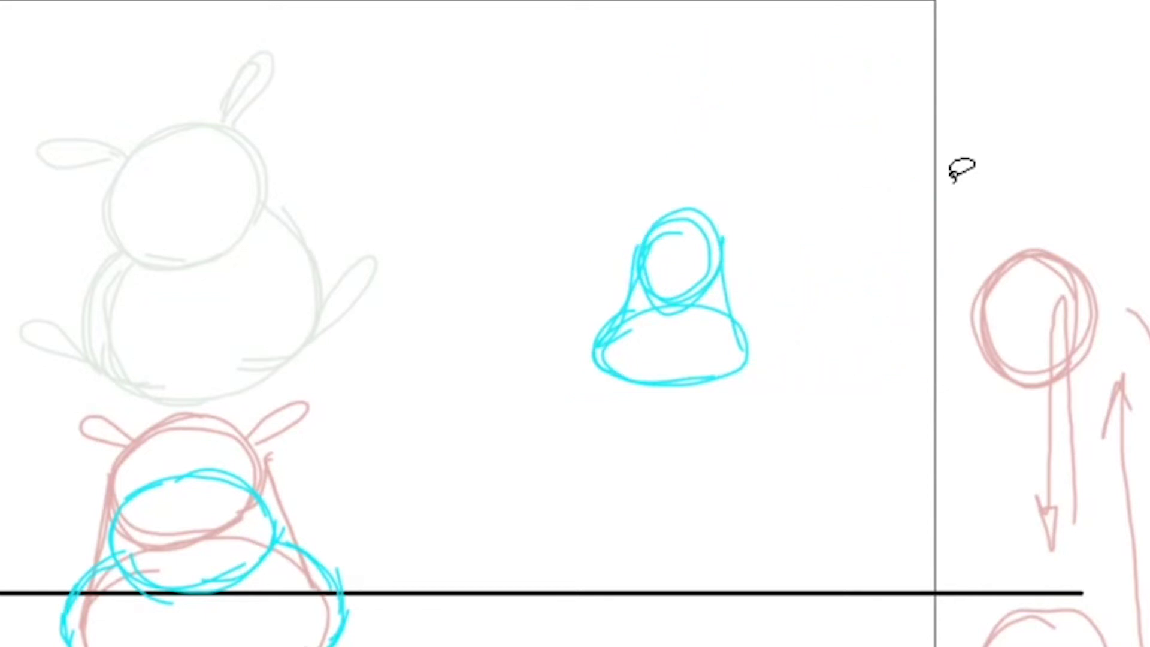
pyautogui.hotkey('ctrl', 'z')
pyautogui.hotkey('ctrl', 'z')
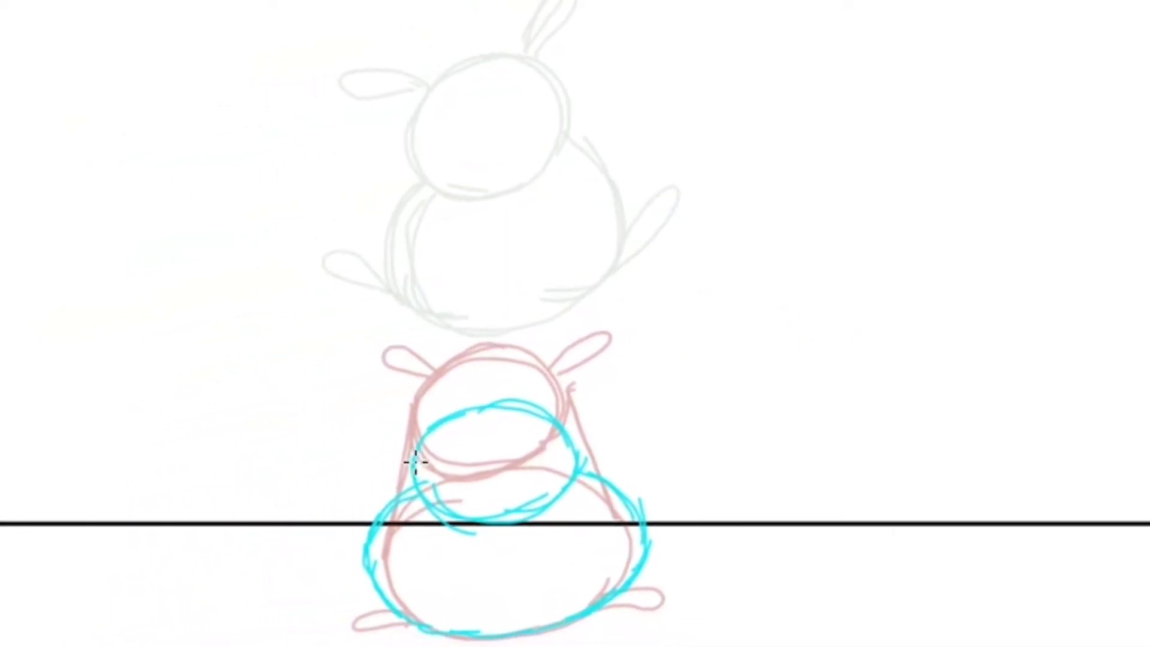
# Step: Add curled upper corners and flat lower corners to the squashed sack
pyautogui.moveTo(457, 405)
pyautogui.mouseDown()
pyautogui.moveTo(423, 391)
pyautogui.moveTo(461, 420)
pyautogui.mouseUp()
pyautogui.moveTo(599, 406)
pyautogui.mouseDown()
pyautogui.moveTo(629, 349)
pyautogui.moveTo(649, 357)
pyautogui.moveTo(628, 369)
pyautogui.moveTo(616, 428)
pyautogui.moveTo(620, 409)
pyautogui.moveTo(611, 413)
pyautogui.moveTo(635, 374)
pyautogui.moveTo(647, 376)
pyautogui.moveTo(608, 376)
pyautogui.mouseUp()
pyautogui.moveTo(465, 406)
pyautogui.mouseDown()
pyautogui.moveTo(440, 367)
pyautogui.moveTo(417, 374)
pyautogui.moveTo(460, 437)
pyautogui.moveTo(467, 411)
pyautogui.mouseUp()
pyautogui.moveTo(659, 596)
pyautogui.mouseDown()
pyautogui.moveTo(692, 598)
pyautogui.moveTo(706, 590)
pyautogui.moveTo(686, 579)
pyautogui.mouseUp()
pyautogui.moveTo(473, 600)
pyautogui.mouseDown()
pyautogui.moveTo(402, 604)
pyautogui.moveTo(406, 618)
pyautogui.moveTo(455, 606)
pyautogui.mouseUp()
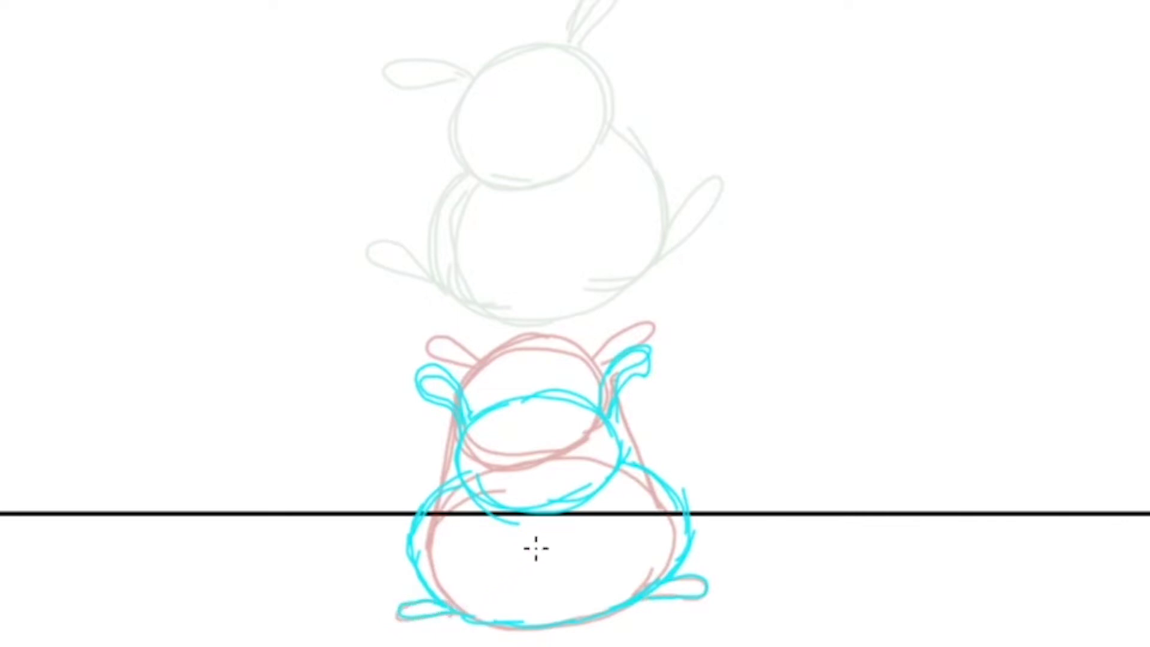
pyautogui.hotkey('alt', 'o')
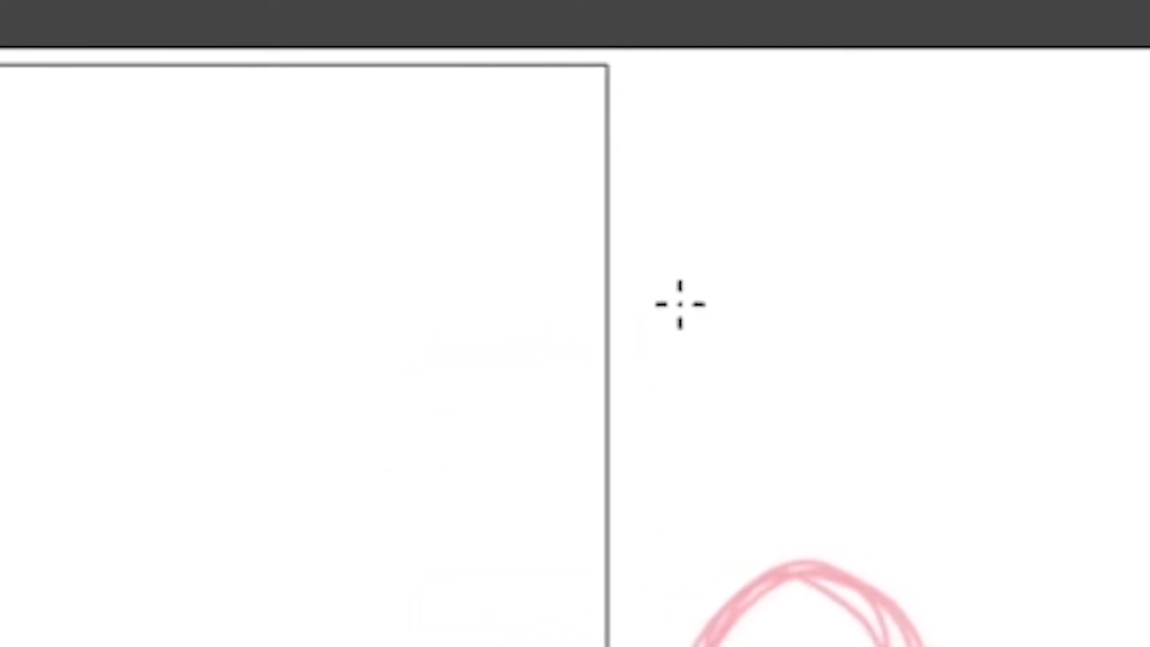
# Step: Sketch a crouching stick figure outside the camera frame, with bent legs, a forward head and arms swung back
pyautogui.moveTo(672, 286)
pyautogui.mouseDown()
pyautogui.moveTo(740, 358)
pyautogui.moveTo(673, 392)
pyautogui.moveTo(678, 404)
pyautogui.moveTo(742, 391)
pyautogui.moveTo(846, 249)
pyautogui.moveTo(832, 227)
pyautogui.mouseUp()
pyautogui.moveTo(762, 244); pyautogui.dragTo(622, 241)
pyautogui.moveTo(759, 166); pyautogui.dragTo(786, 250)
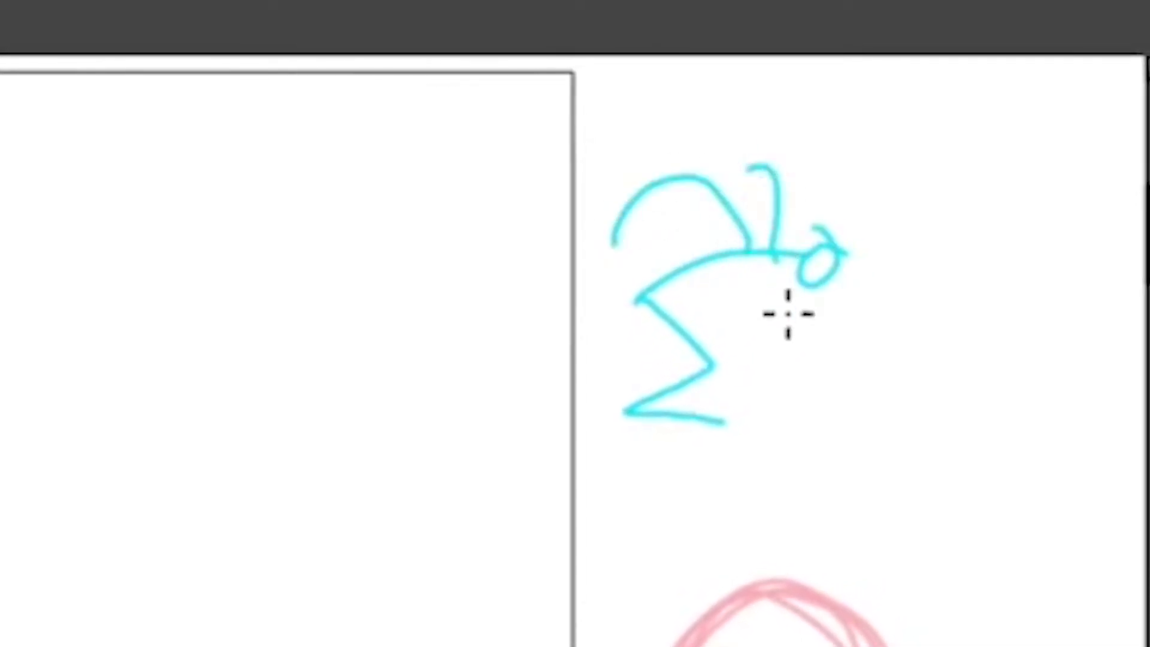
# Step: Sketch a stretched, upright stick figure beside the crouching one, with both arms reaching up
pyautogui.moveTo(975, 157)
pyautogui.mouseDown()
pyautogui.moveTo(941, 387)
pyautogui.moveTo(932, 353)
pyautogui.moveTo(937, 420)
pyautogui.mouseUp()
pyautogui.moveTo(1035, 72); pyautogui.dragTo(976, 207)
pyautogui.moveTo(1059, 93); pyautogui.dragTo(985, 220)
pyautogui.moveTo(984, 134)
pyautogui.mouseDown()
pyautogui.moveTo(966, 155)
pyautogui.moveTo(972, 163)
pyautogui.moveTo(957, 145)
pyautogui.moveTo(933, 336)
pyautogui.moveTo(977, 194)
pyautogui.moveTo(924, 350)
pyautogui.moveTo(947, 289)
pyautogui.moveTo(878, 380)
pyautogui.moveTo(948, 292)
pyautogui.moveTo(888, 369)
pyautogui.moveTo(923, 353)
pyautogui.moveTo(881, 372)
pyautogui.mouseUp()
# Step: Label the stick figures with circled numbers 1 and 2, and write ANTIC below the crouching one
pyautogui.moveTo(771, 513)
pyautogui.mouseDown()
pyautogui.moveTo(752, 418)
pyautogui.moveTo(812, 406)
pyautogui.mouseUp()
pyautogui.moveTo(976, 463)
pyautogui.mouseDown()
pyautogui.moveTo(1001, 495)
pyautogui.moveTo(1036, 493)
pyautogui.mouseUp()
pyautogui.moveTo(1057, 471); pyautogui.dragTo(1043, 409)
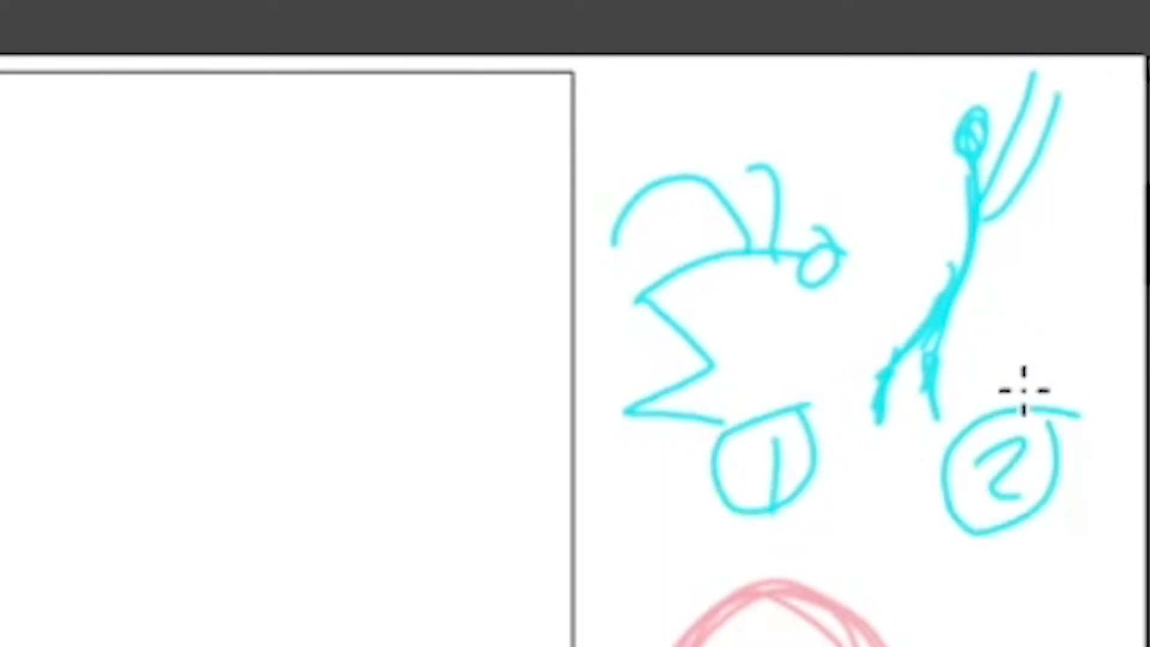
pyautogui.moveTo(618, 609)
pyautogui.mouseDown()
pyautogui.moveTo(665, 591)
pyautogui.moveTo(672, 563)
pyautogui.moveTo(770, 506)
pyautogui.moveTo(785, 586)
pyautogui.moveTo(876, 565)
pyautogui.mouseUp()
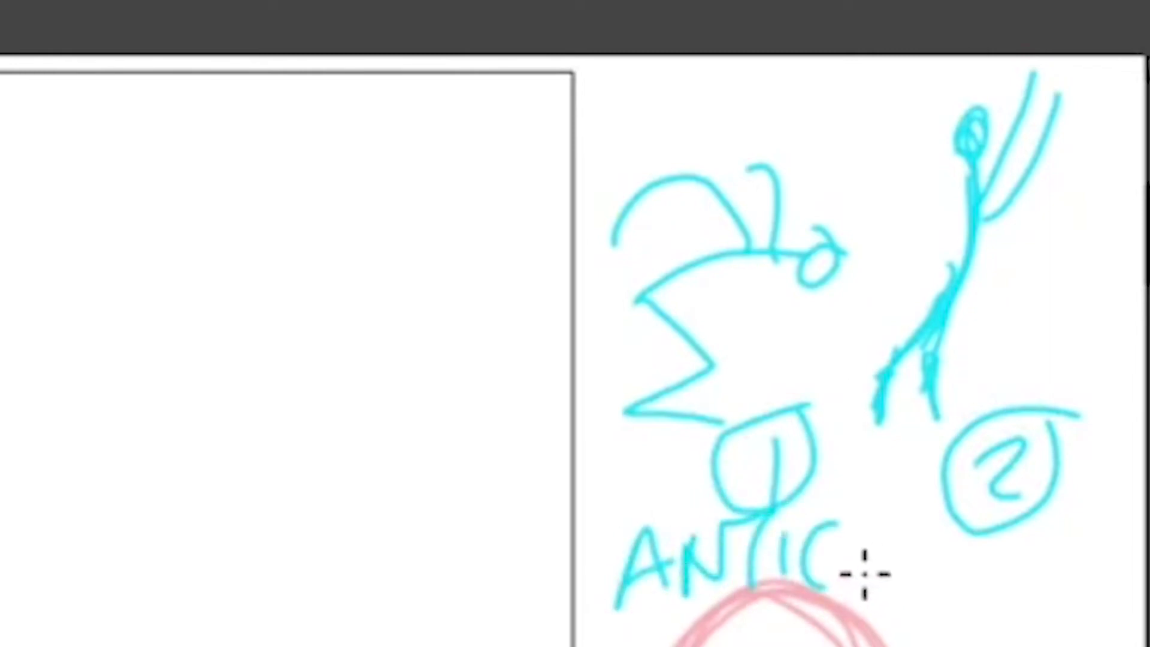
pyautogui.moveTo(637, 626); pyautogui.dragTo(839, 599)
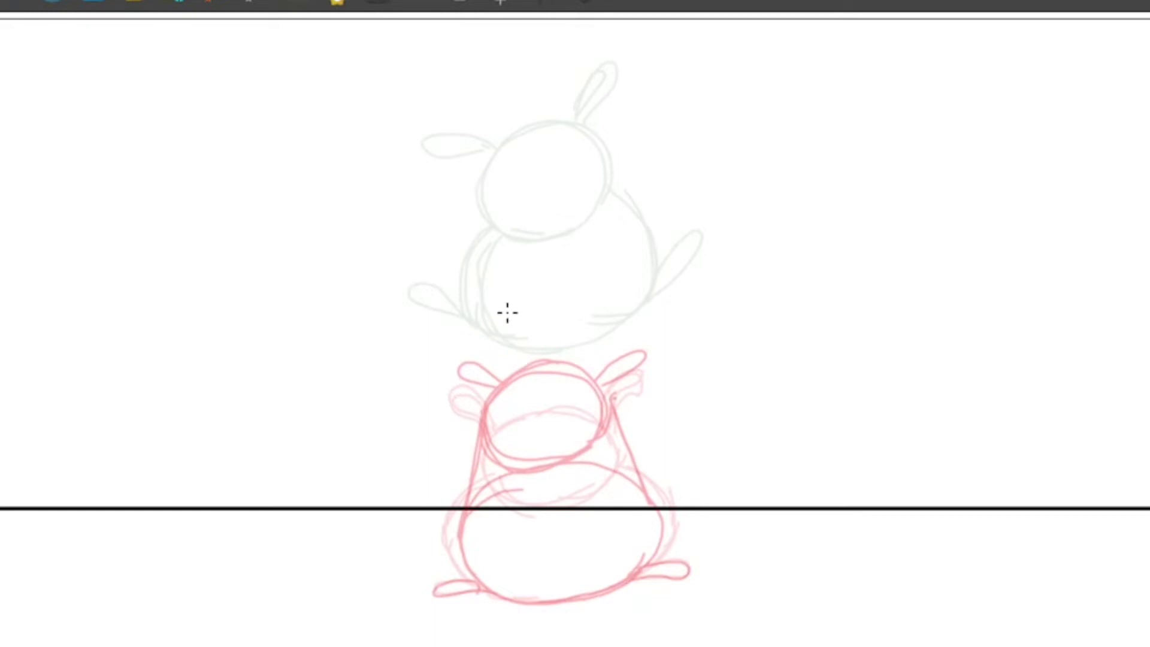
# Step: Sketch a tall oval lower body for the stretched sack, between the grounded and airborne poses
pyautogui.moveTo(491, 334); pyautogui.dragTo(516, 486)
pyautogui.moveTo(467, 396)
pyautogui.mouseDown()
pyautogui.moveTo(555, 477)
pyautogui.moveTo(599, 464)
pyautogui.moveTo(625, 431)
pyautogui.mouseUp()
pyautogui.moveTo(545, 479)
pyautogui.mouseDown()
pyautogui.moveTo(629, 427)
pyautogui.moveTo(632, 343)
pyautogui.mouseUp()
pyautogui.moveTo(623, 449); pyautogui.dragTo(635, 360)
pyautogui.moveTo(635, 399)
pyautogui.mouseDown()
pyautogui.moveTo(575, 297)
pyautogui.moveTo(623, 367)
pyautogui.mouseUp()
pyautogui.moveTo(554, 312)
pyautogui.mouseDown()
pyautogui.moveTo(503, 316)
pyautogui.moveTo(474, 396)
pyautogui.mouseUp()
pyautogui.moveTo(480, 360)
pyautogui.mouseDown()
pyautogui.moveTo(591, 313)
pyautogui.moveTo(631, 412)
pyautogui.mouseUp()
pyautogui.moveTo(599, 319); pyautogui.dragTo(628, 437)
pyautogui.moveTo(493, 461); pyautogui.dragTo(578, 488)
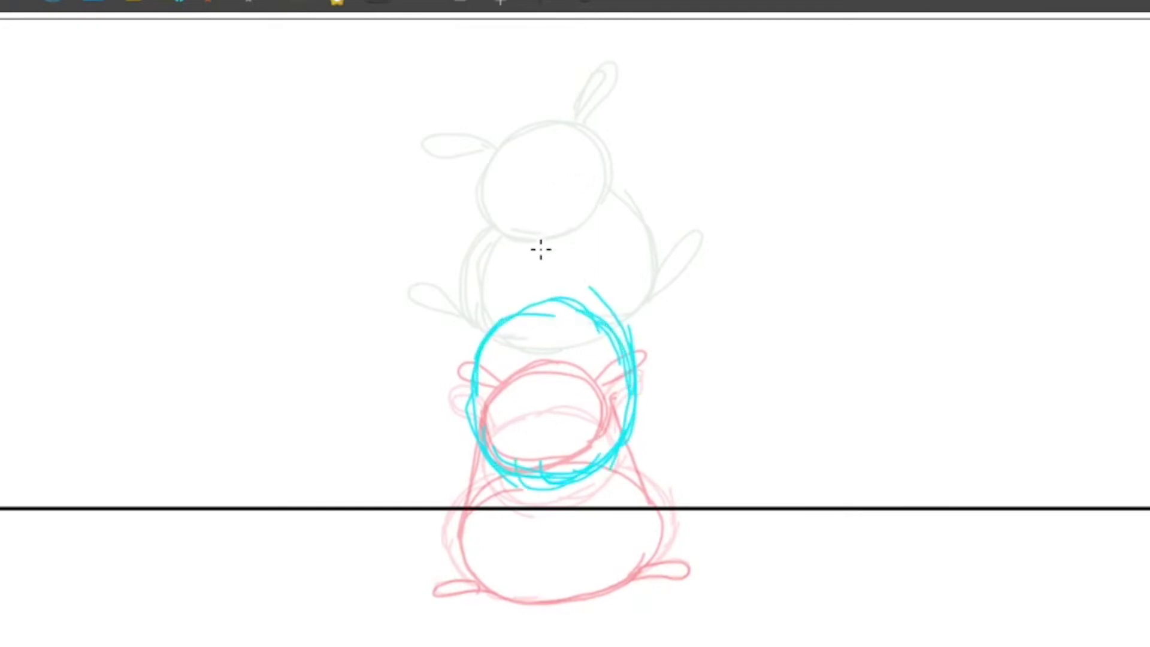
# Step: Sketch a narrower upper circle on top of the stretched sack's lower body
pyautogui.moveTo(518, 213)
pyautogui.mouseDown()
pyautogui.moveTo(517, 307)
pyautogui.moveTo(531, 313)
pyautogui.moveTo(572, 206)
pyautogui.moveTo(585, 300)
pyautogui.mouseUp()
pyautogui.moveTo(563, 202); pyautogui.dragTo(605, 288)
pyautogui.moveTo(494, 235)
pyautogui.mouseDown()
pyautogui.moveTo(575, 215)
pyautogui.moveTo(497, 318)
pyautogui.mouseUp()
pyautogui.moveTo(602, 239); pyautogui.dragTo(596, 310)
pyautogui.moveTo(574, 205); pyautogui.dragTo(608, 270)
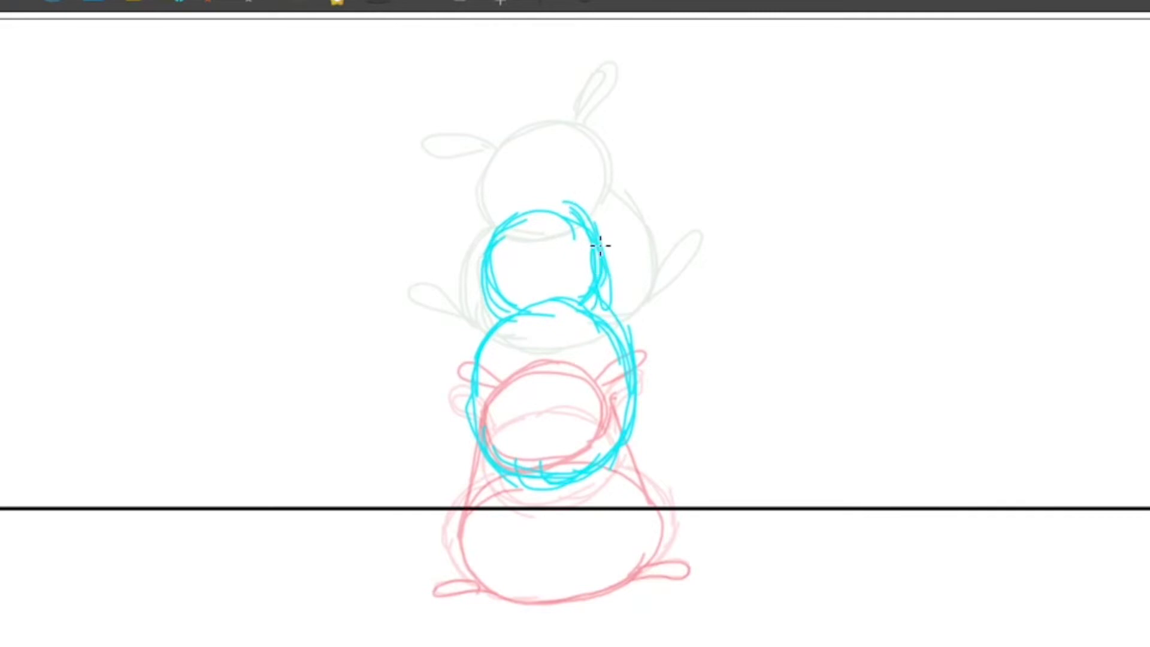
# Step: Try drooping corner tabs on both sides of the stretched sack's upper circle, and remove them
pyautogui.moveTo(590, 206)
pyautogui.mouseDown()
pyautogui.moveTo(636, 264)
pyautogui.moveTo(602, 240)
pyautogui.mouseUp()
pyautogui.moveTo(511, 219); pyautogui.dragTo(495, 235)
pyautogui.moveTo(580, 214); pyautogui.dragTo(494, 236)
pyautogui.moveTo(574, 225); pyautogui.dragTo(518, 216)
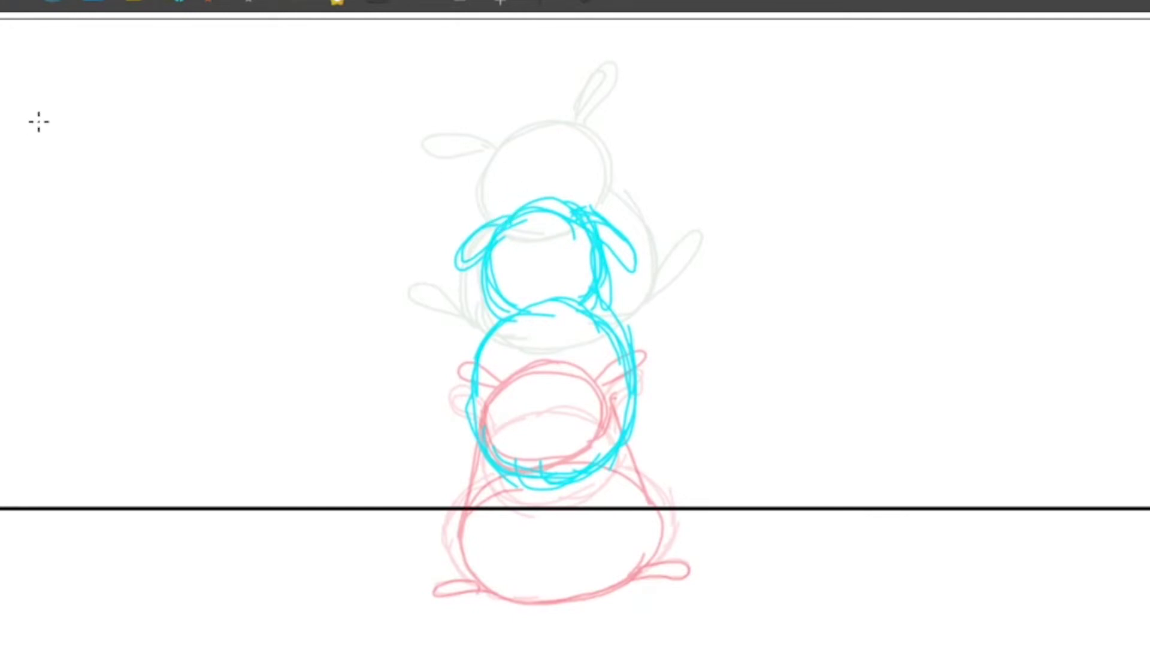
pyautogui.moveTo(473, 224)
pyautogui.mouseDown()
pyautogui.moveTo(467, 240)
pyautogui.moveTo(473, 228)
pyautogui.mouseUp()
pyautogui.moveTo(609, 238)
pyautogui.mouseDown()
pyautogui.moveTo(627, 276)
pyautogui.moveTo(591, 260)
pyautogui.mouseUp()
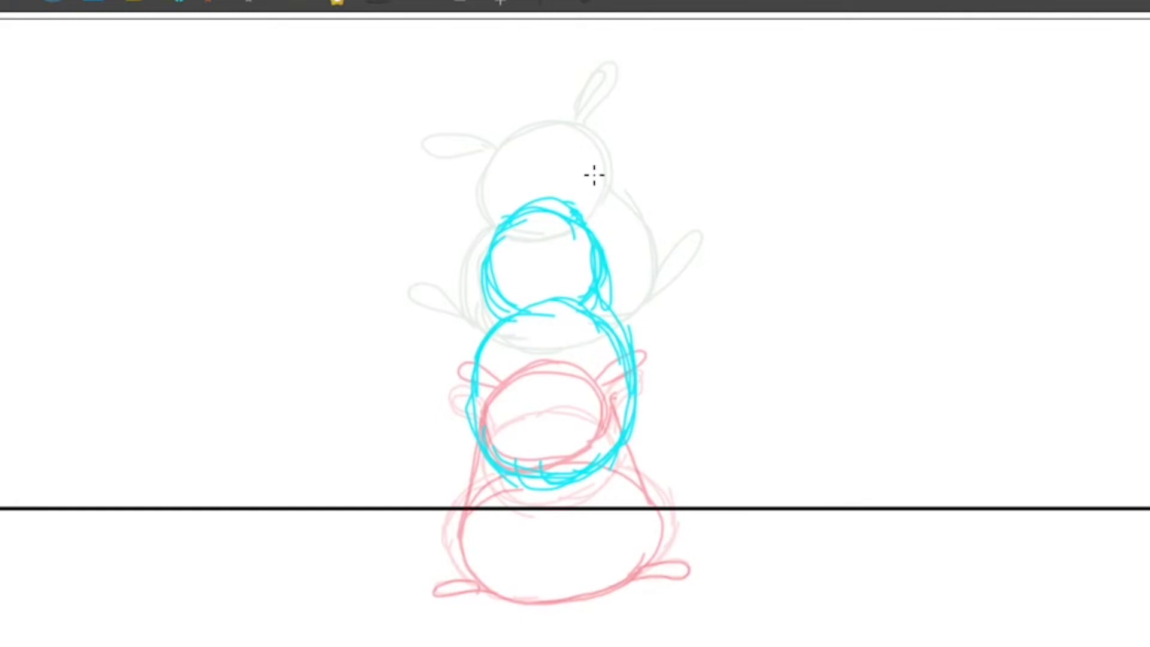
# Step: Hide the neighbouring poses and draw two upright corner tabs on top of the stretched sack's upper circle
pyautogui.hotkey('alt', 'shift', 'o')
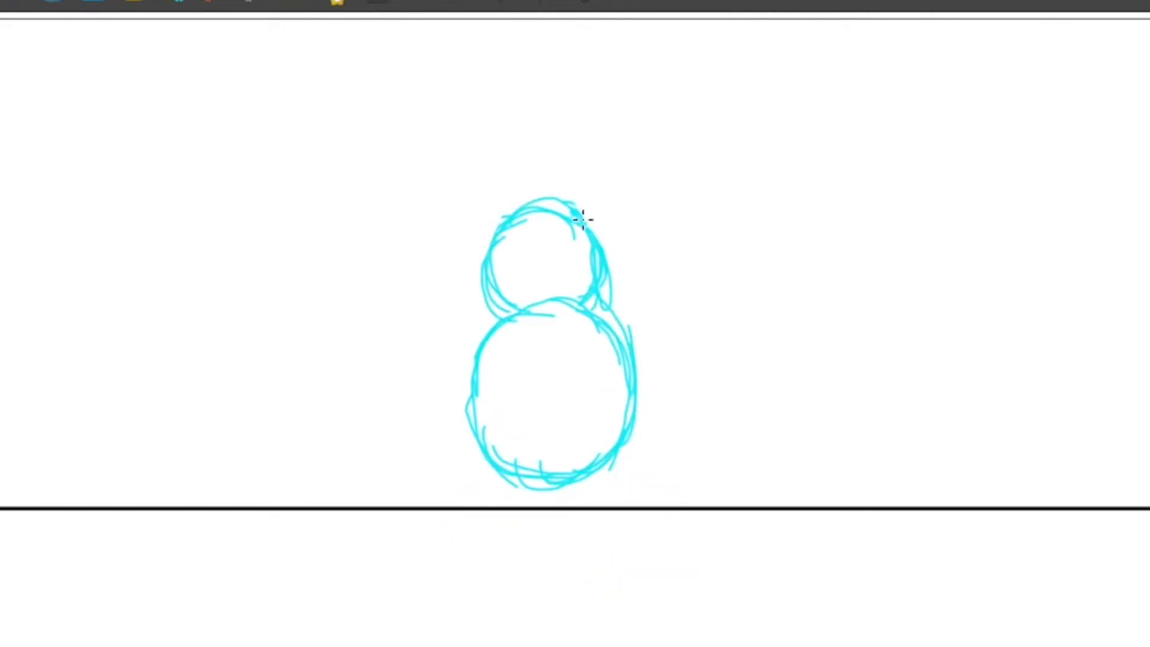
pyautogui.moveTo(587, 242)
pyautogui.mouseDown()
pyautogui.moveTo(593, 147)
pyautogui.moveTo(595, 239)
pyautogui.mouseUp()
pyautogui.moveTo(567, 182)
pyautogui.mouseDown()
pyautogui.moveTo(589, 137)
pyautogui.moveTo(585, 226)
pyautogui.mouseUp()
pyautogui.moveTo(514, 205)
pyautogui.mouseDown()
pyautogui.moveTo(513, 155)
pyautogui.moveTo(499, 149)
pyautogui.moveTo(507, 195)
pyautogui.mouseUp()
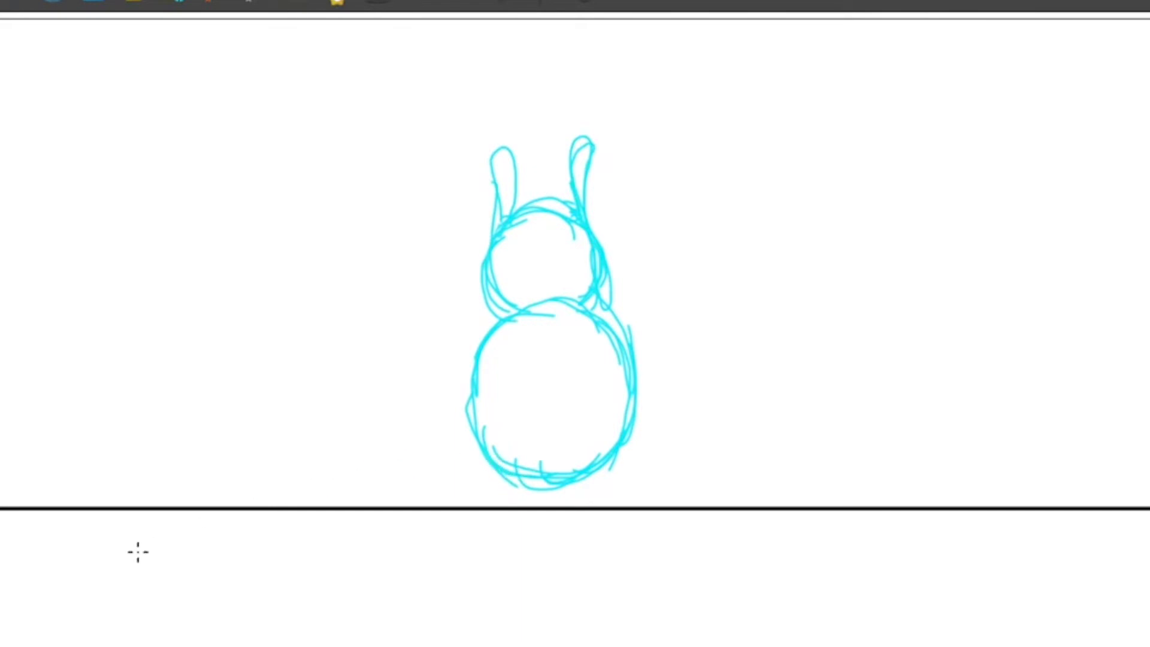
# Step: Draw two downward corner tabs under the stretched sack's lower body, and compare the pose with its neighbours
pyautogui.click(501, 2)
pyautogui.moveTo(493, 465)
pyautogui.mouseDown()
pyautogui.moveTo(480, 516)
pyautogui.moveTo(502, 502)
pyautogui.moveTo(497, 465)
pyautogui.moveTo(475, 518)
pyautogui.moveTo(503, 479)
pyautogui.mouseUp()
pyautogui.moveTo(605, 465)
pyautogui.mouseDown()
pyautogui.moveTo(623, 441)
pyautogui.moveTo(627, 509)
pyautogui.moveTo(611, 442)
pyautogui.mouseUp()
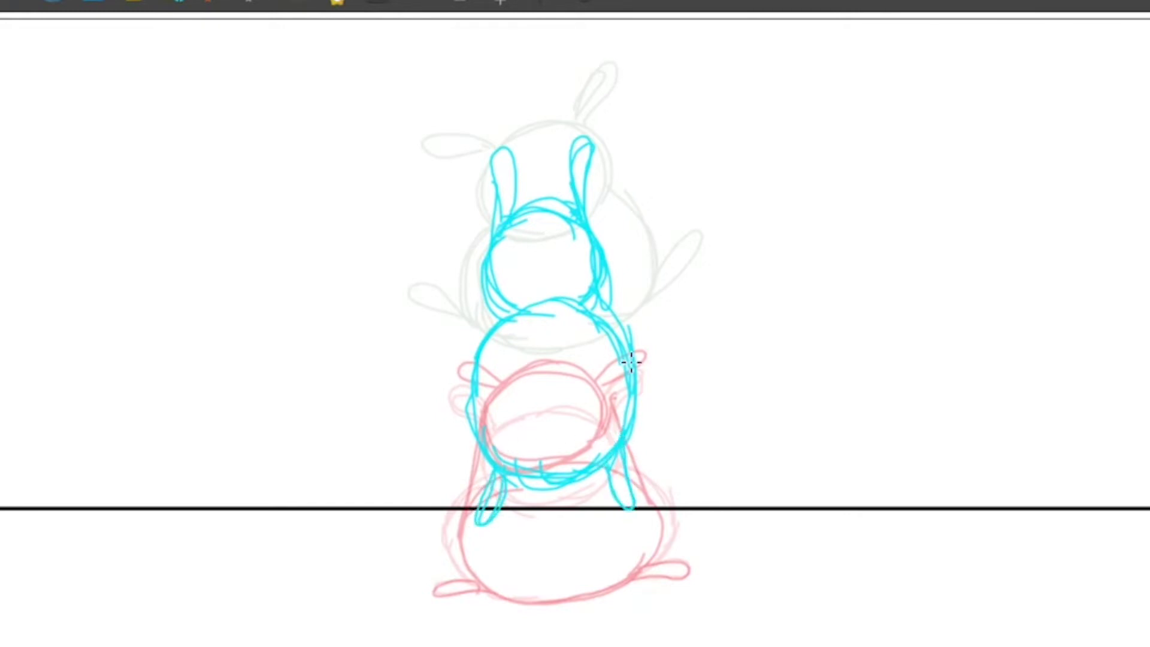
pyautogui.press(',')
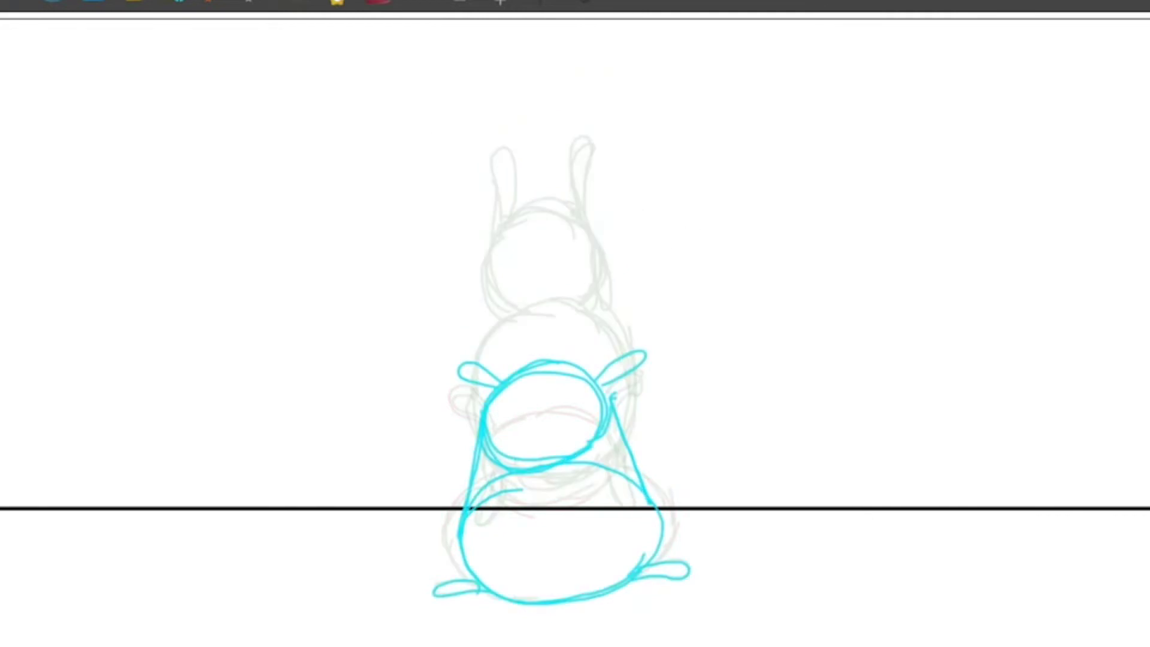
pyautogui.press('.')
pyautogui.press('.')
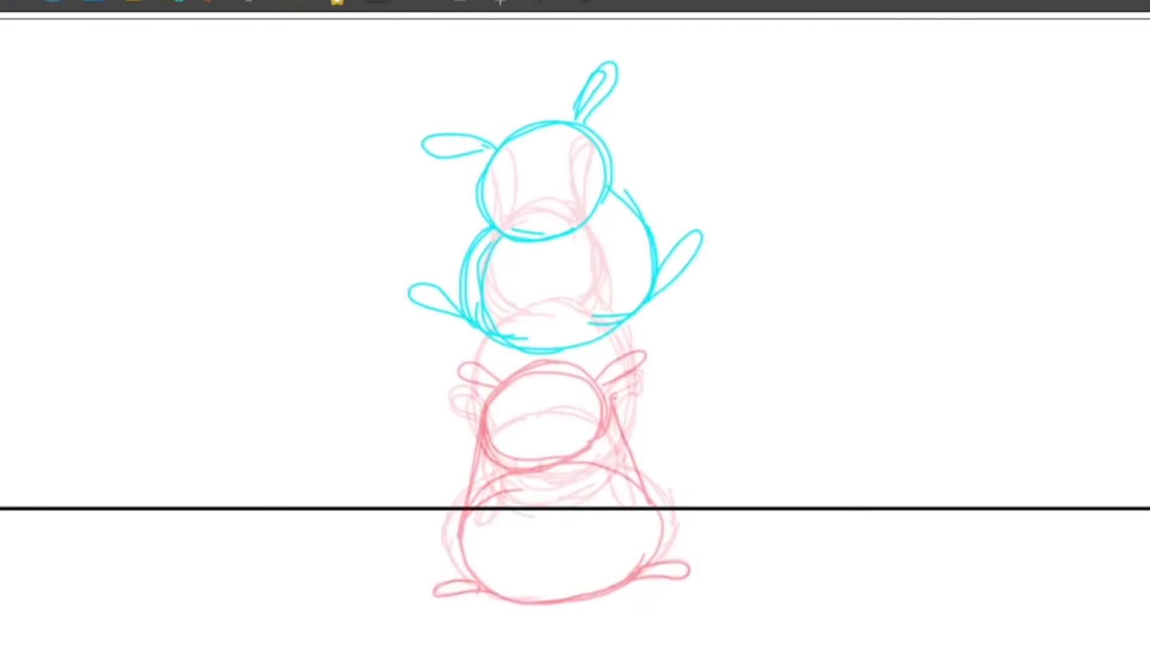
# Step: Write a circled S1 beside the first grounded sack pose
pyautogui.press(',')
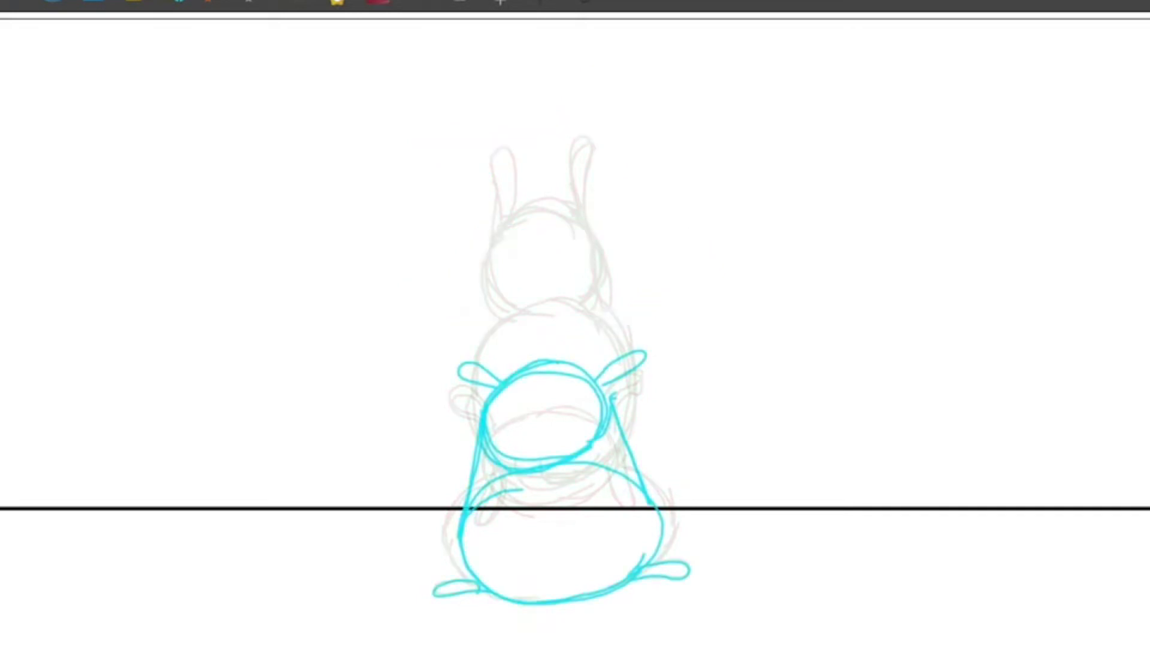
pyautogui.moveTo(906, 214)
pyautogui.mouseDown()
pyautogui.moveTo(905, 249)
pyautogui.moveTo(858, 259)
pyautogui.mouseUp()
pyautogui.moveTo(911, 193)
pyautogui.mouseDown()
pyautogui.moveTo(934, 239)
pyautogui.moveTo(890, 192)
pyautogui.mouseUp()
pyautogui.click(378, 2)
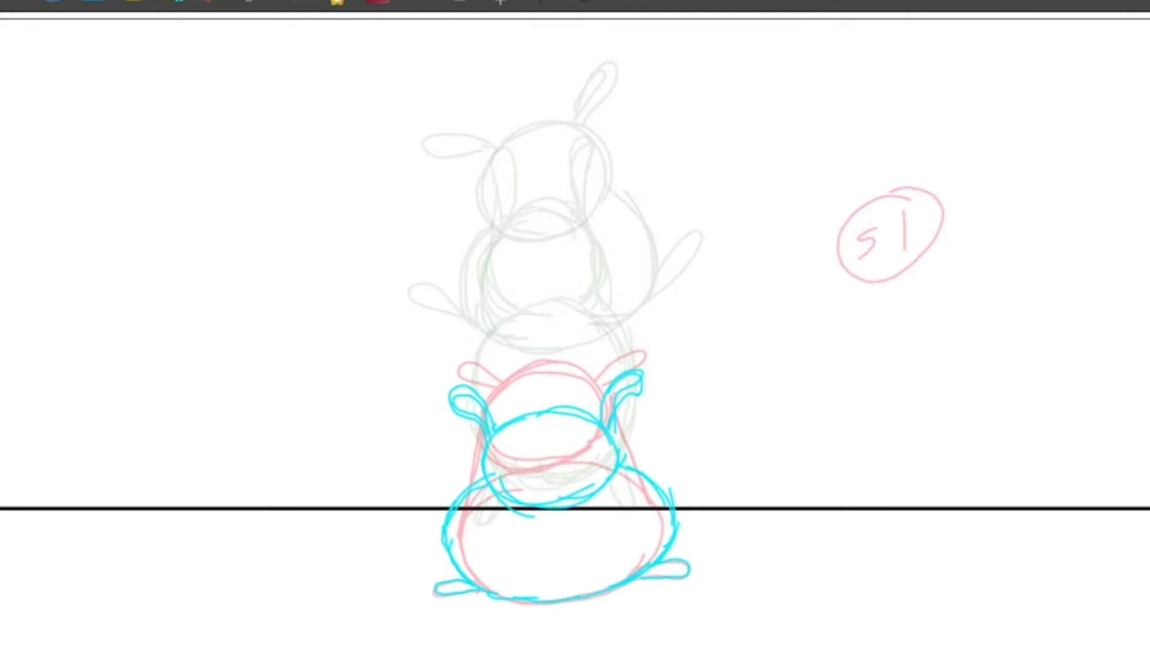
pyautogui.press('Left')
# Step: Draw a timing chart below S1 with ticks for 3 and 5, ending in a circled S7 labelled ANTICIPATION
pyautogui.moveTo(897, 286); pyautogui.dragTo(910, 373)
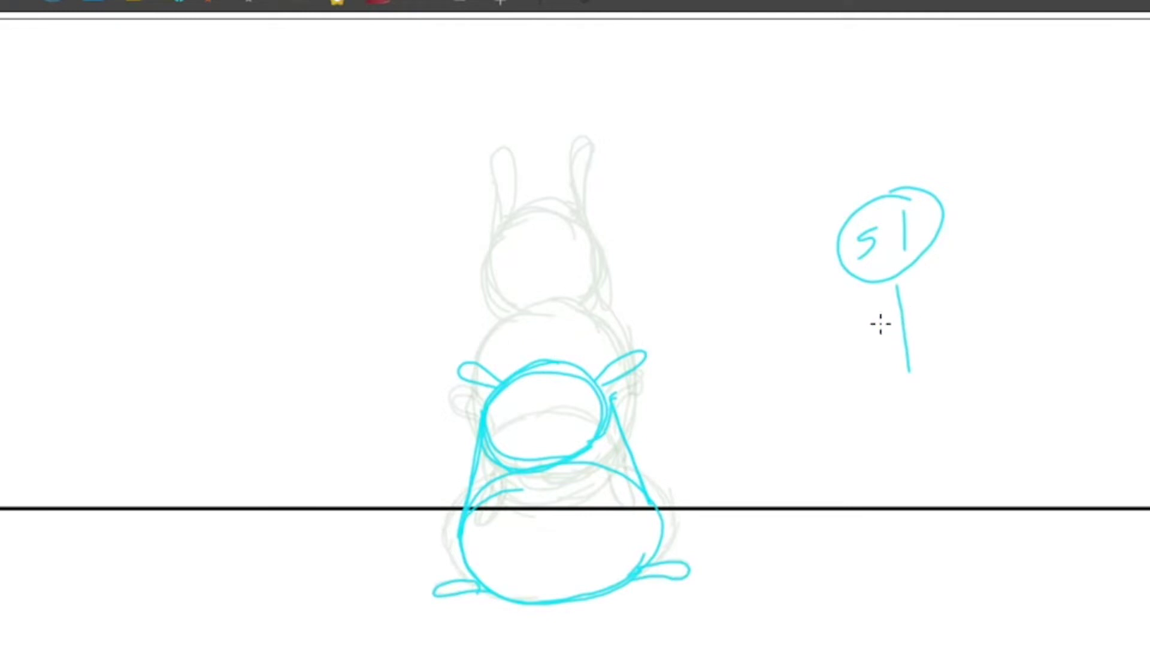
pyautogui.moveTo(863, 333)
pyautogui.mouseDown()
pyautogui.moveTo(950, 293)
pyautogui.moveTo(893, 341)
pyautogui.mouseUp()
pyautogui.moveTo(869, 287)
pyautogui.mouseDown()
pyautogui.moveTo(860, 371)
pyautogui.moveTo(882, 355)
pyautogui.mouseUp()
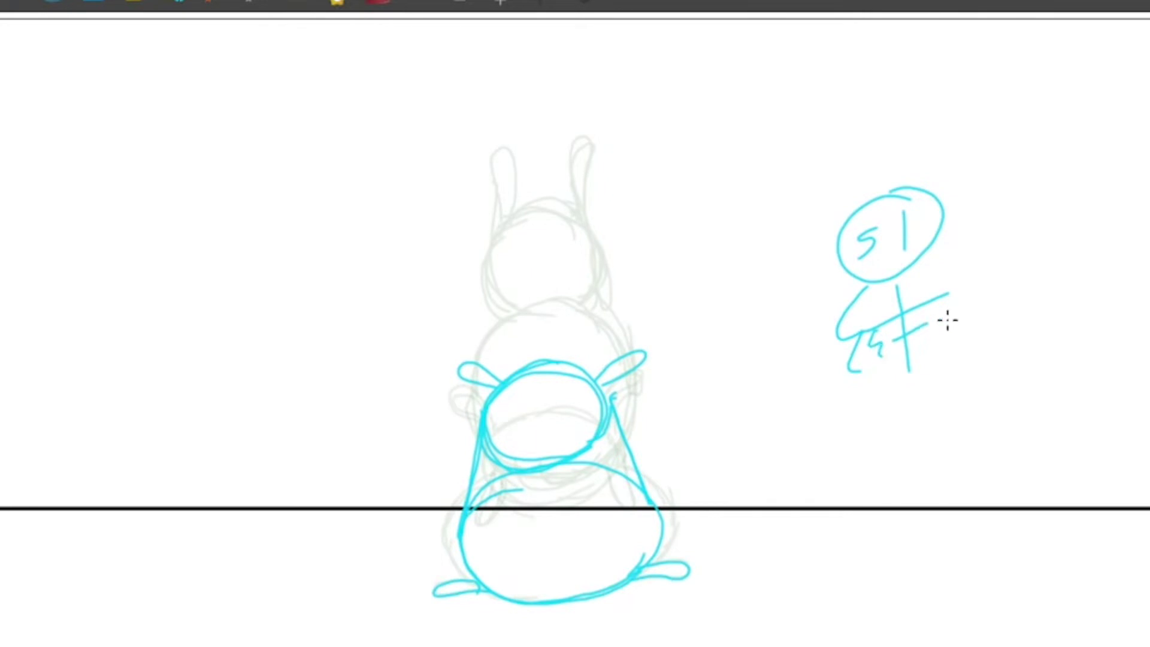
pyautogui.moveTo(961, 271); pyautogui.dragTo(968, 293)
pyautogui.moveTo(965, 313)
pyautogui.mouseDown()
pyautogui.moveTo(947, 329)
pyautogui.moveTo(925, 432)
pyautogui.moveTo(959, 362)
pyautogui.moveTo(896, 422)
pyautogui.mouseUp()
pyautogui.moveTo(932, 383)
pyautogui.mouseDown()
pyautogui.moveTo(943, 420)
pyautogui.moveTo(1029, 385)
pyautogui.moveTo(1037, 352)
pyautogui.moveTo(1078, 344)
pyautogui.moveTo(1074, 362)
pyautogui.moveTo(1101, 322)
pyautogui.moveTo(1079, 372)
pyautogui.moveTo(1148, 317)
pyautogui.mouseUp()
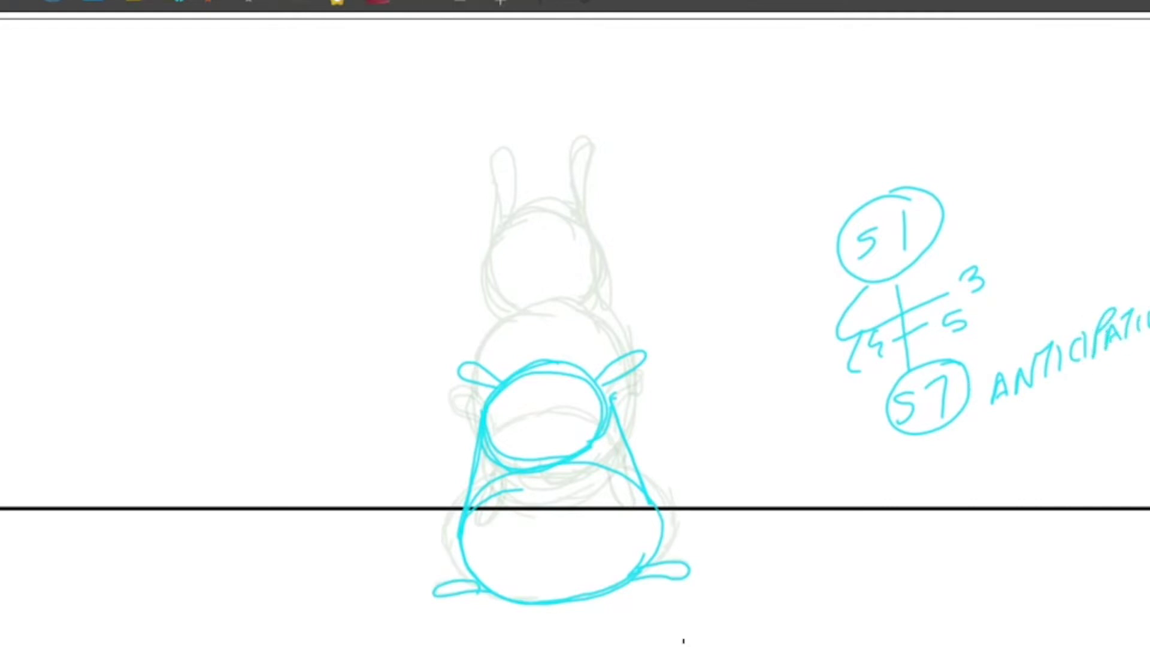
# Step: Write a circled S7 with a vertical chart line below it beside the squashed sack pose
pyautogui.press('.')
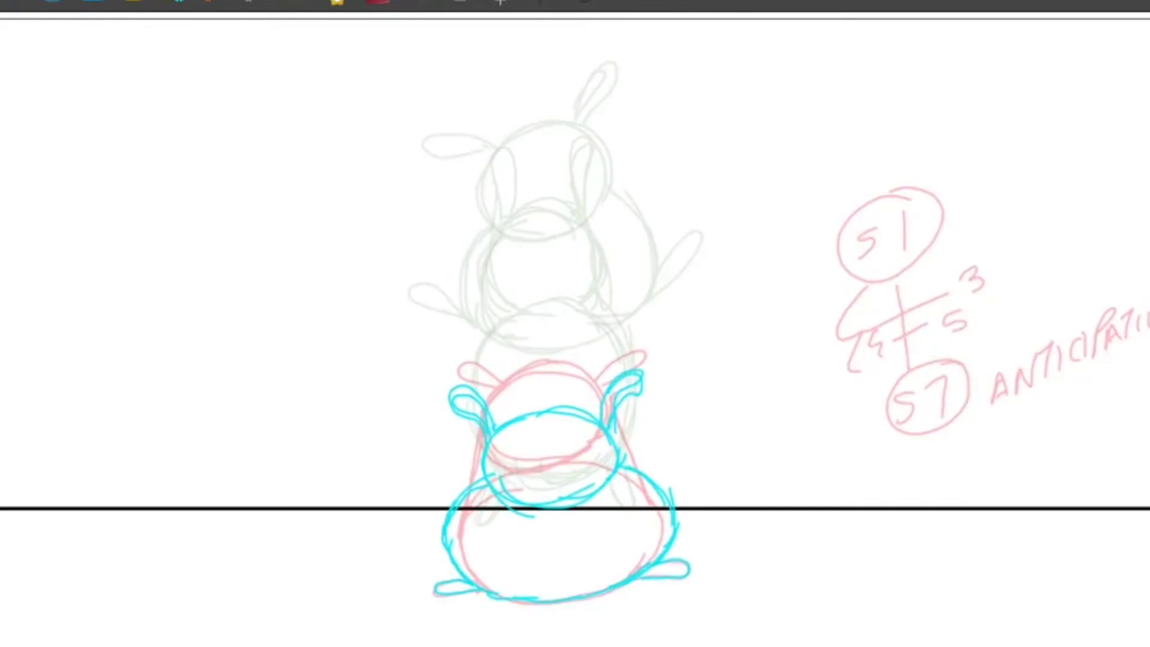
pyautogui.moveTo(880, 234)
pyautogui.mouseDown()
pyautogui.moveTo(850, 277)
pyautogui.moveTo(902, 258)
pyautogui.mouseUp()
pyautogui.moveTo(920, 193)
pyautogui.mouseDown()
pyautogui.moveTo(833, 279)
pyautogui.moveTo(914, 192)
pyautogui.mouseUp()
pyautogui.moveTo(897, 287); pyautogui.dragTo(911, 371)
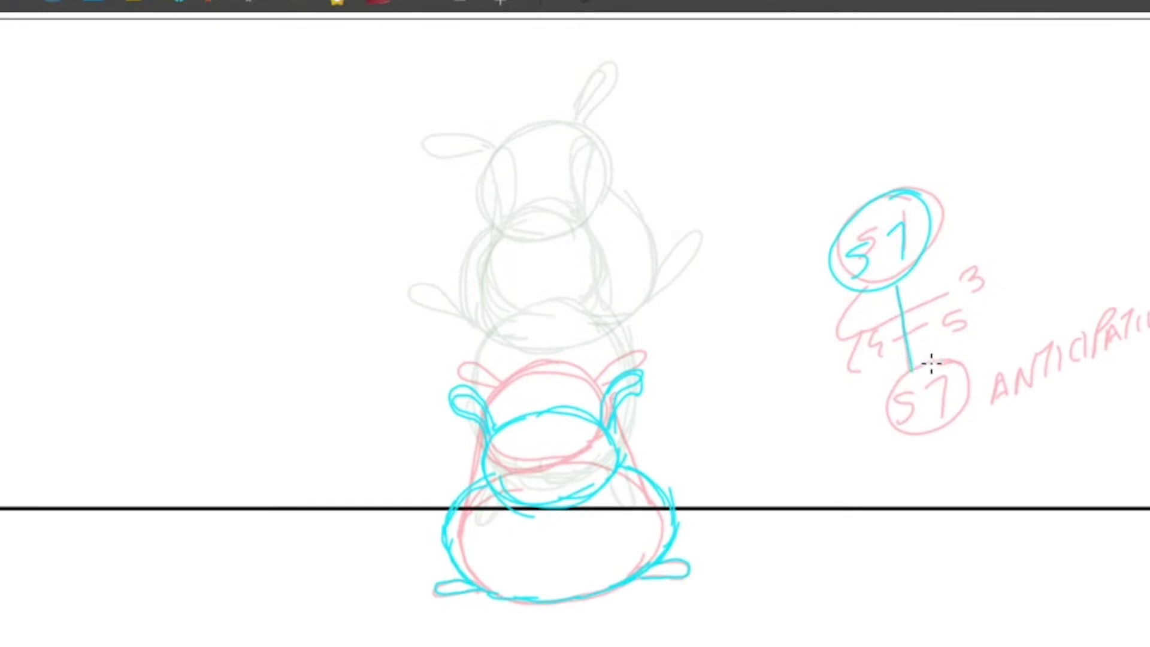
# Step: Mark the 3 on the first pose's timing chart with an arrow and an underline
pyautogui.press(',')
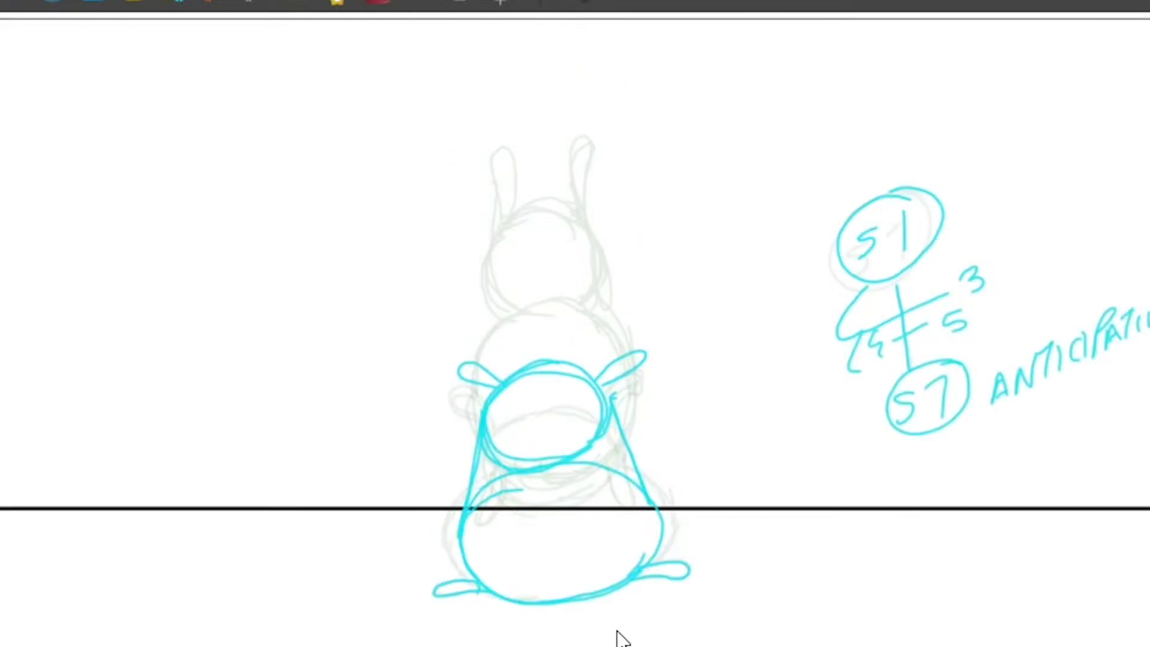
pyautogui.moveTo(1004, 226)
pyautogui.mouseDown()
pyautogui.moveTo(997, 260)
pyautogui.moveTo(1016, 257)
pyautogui.mouseUp()
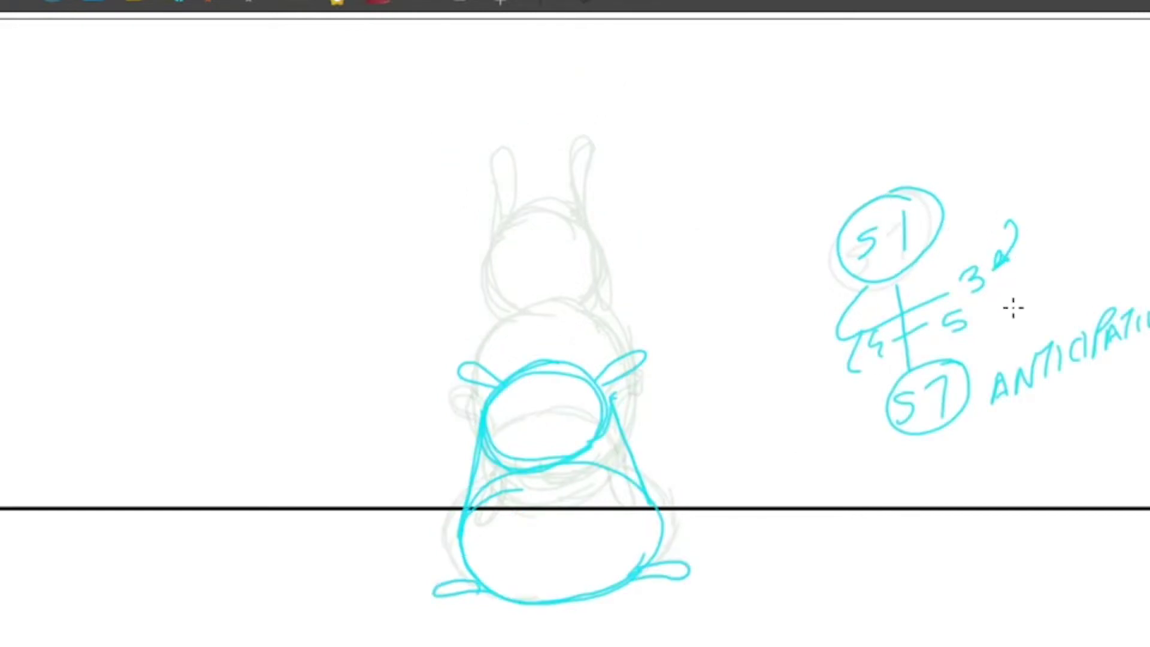
pyautogui.moveTo(964, 303); pyautogui.dragTo(984, 293)
# Step: Flatten the upper part of the squashed sack downward for a stronger anticipation, and compare it with the neighbouring poses
pyautogui.press('.')
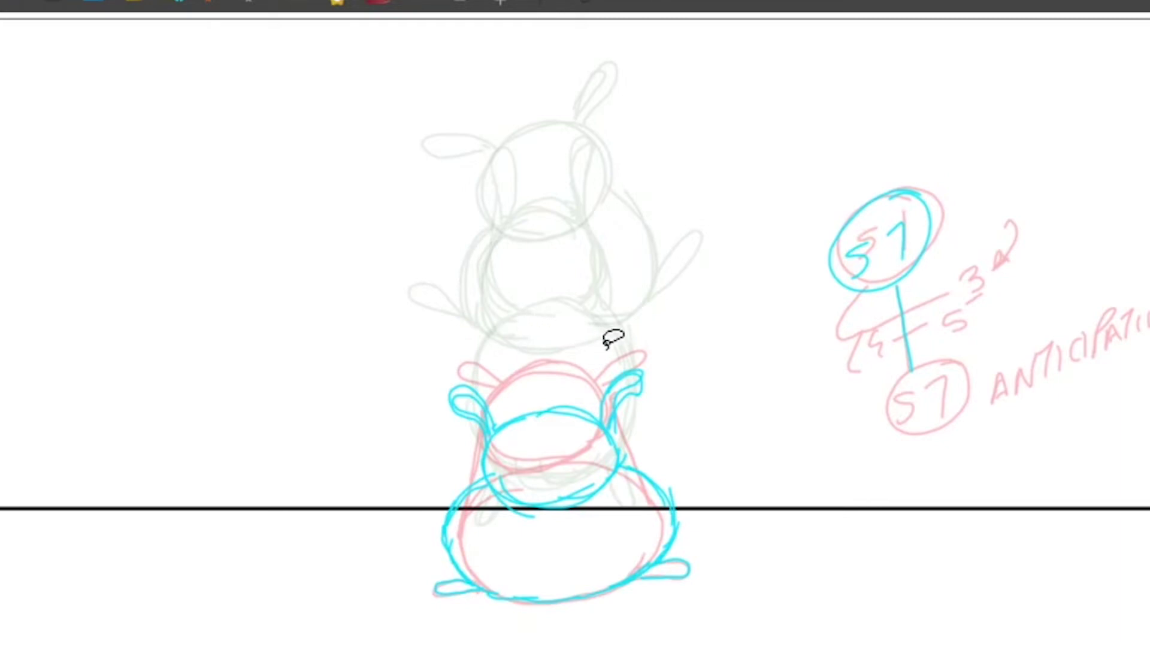
pyautogui.moveTo(638, 345)
pyautogui.mouseDown()
pyautogui.moveTo(485, 345)
pyautogui.moveTo(407, 420)
pyautogui.moveTo(408, 509)
pyautogui.moveTo(530, 551)
pyautogui.moveTo(610, 550)
pyautogui.moveTo(665, 529)
pyautogui.moveTo(697, 496)
pyautogui.moveTo(702, 421)
pyautogui.moveTo(664, 361)
pyautogui.moveTo(637, 331)
pyautogui.mouseUp()
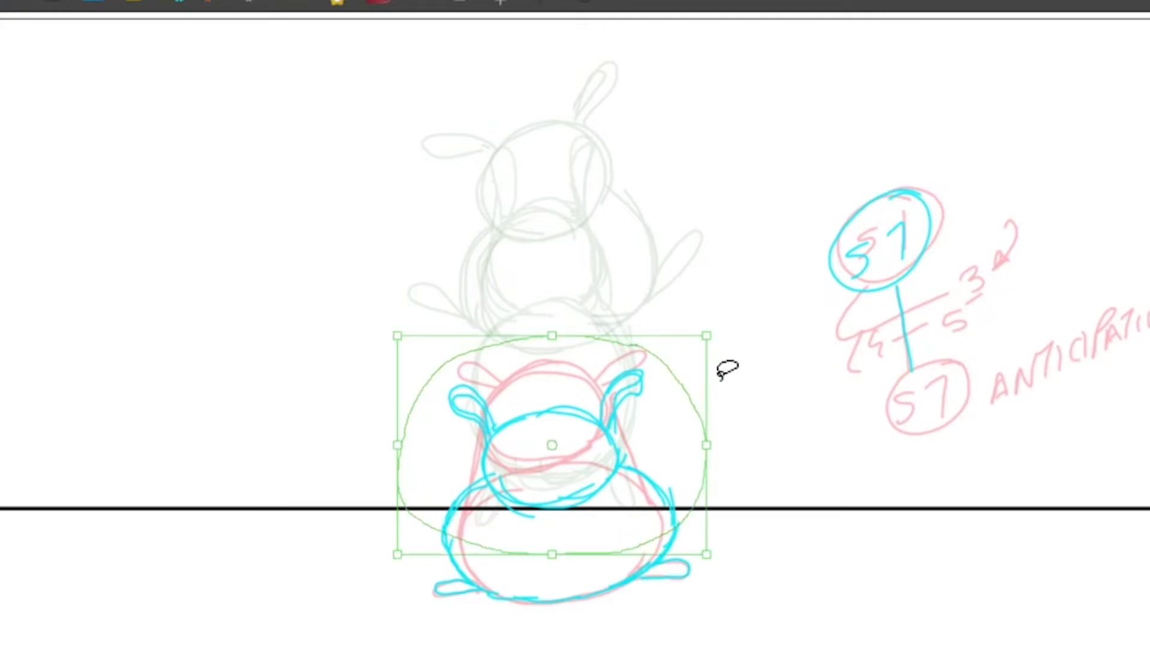
pyautogui.moveTo(551, 334); pyautogui.dragTo(559, 379)
pyautogui.click(687, 475)
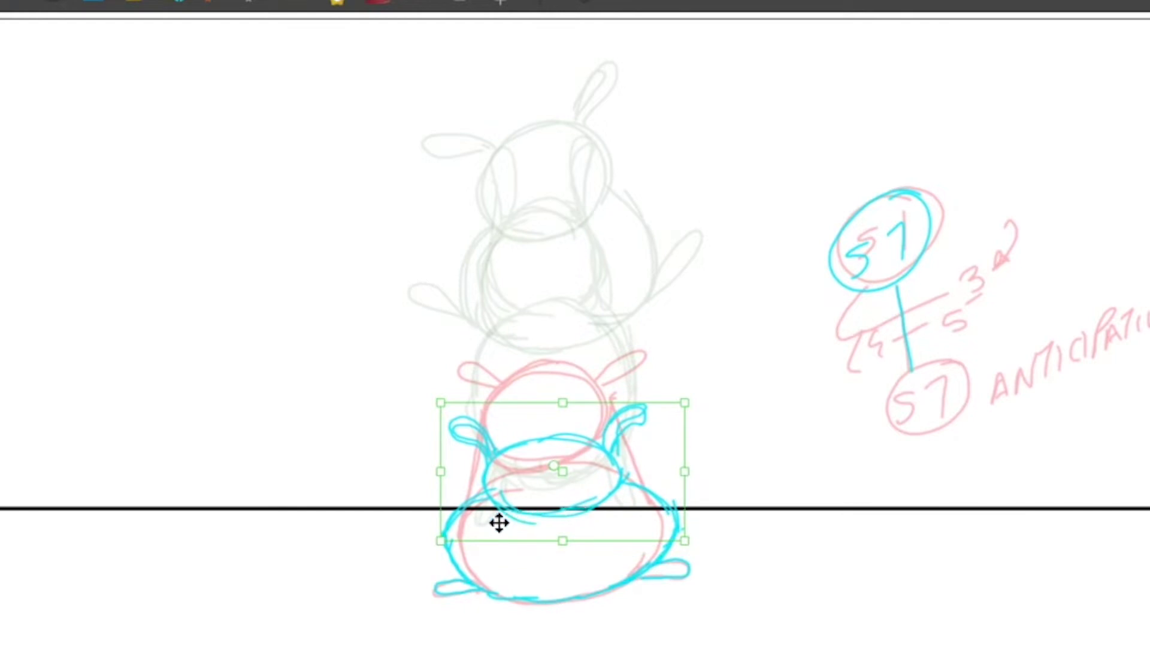
pyautogui.click(669, 347)
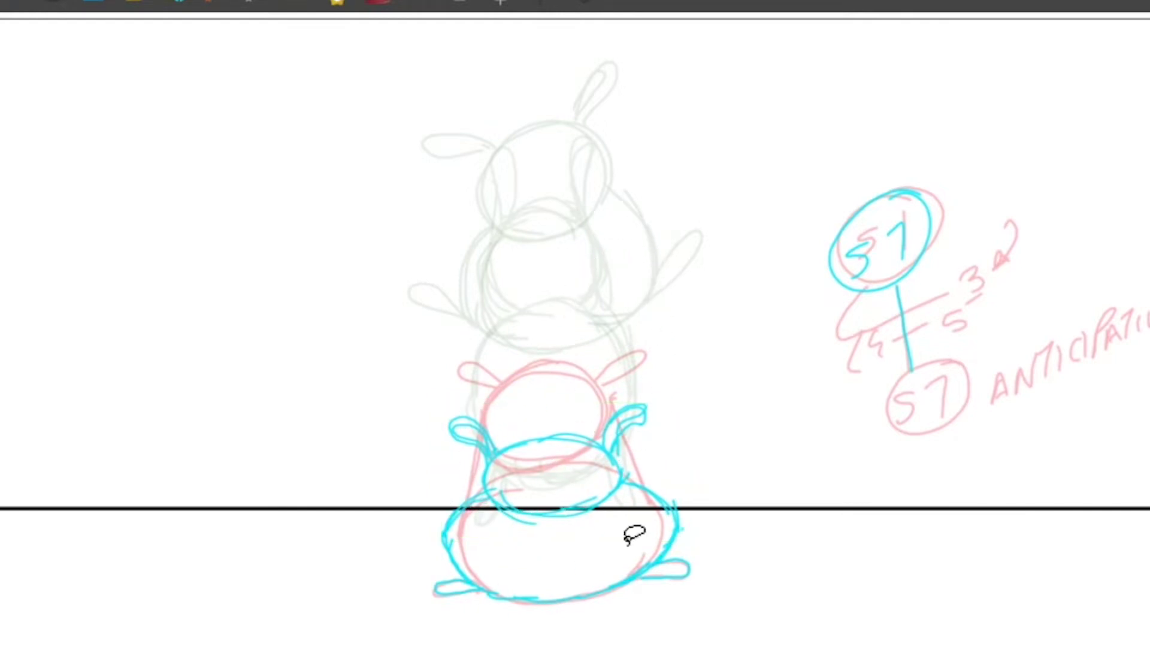
pyautogui.press('Left')
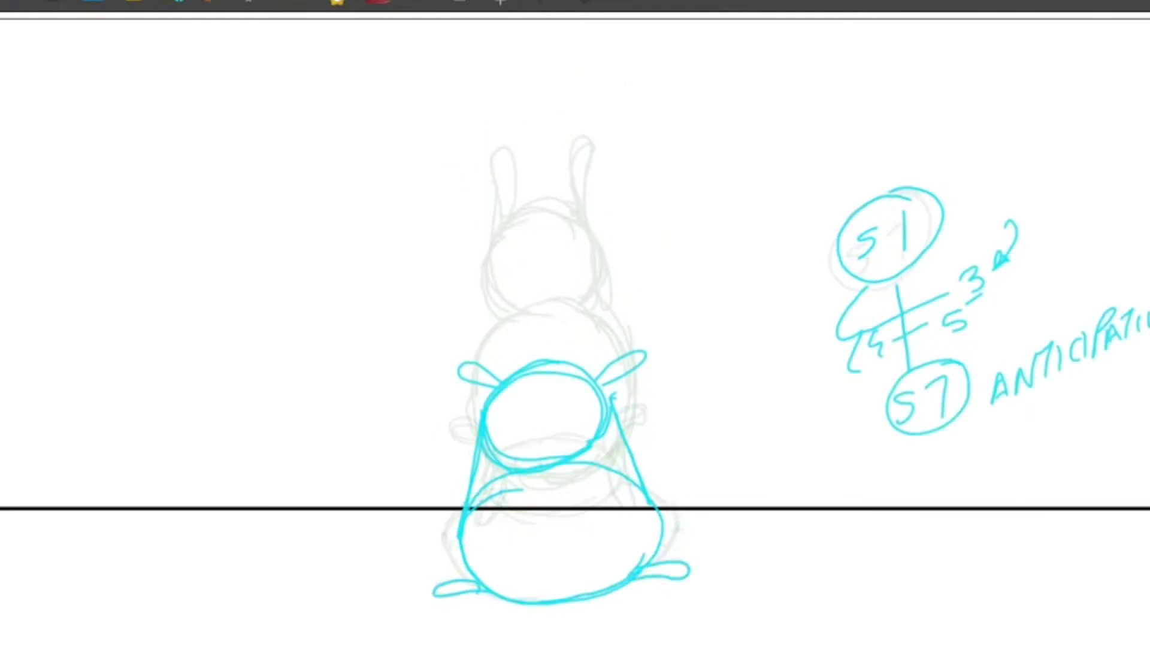
pyautogui.press('Right')
pyautogui.press('Left')
pyautogui.press('Right')
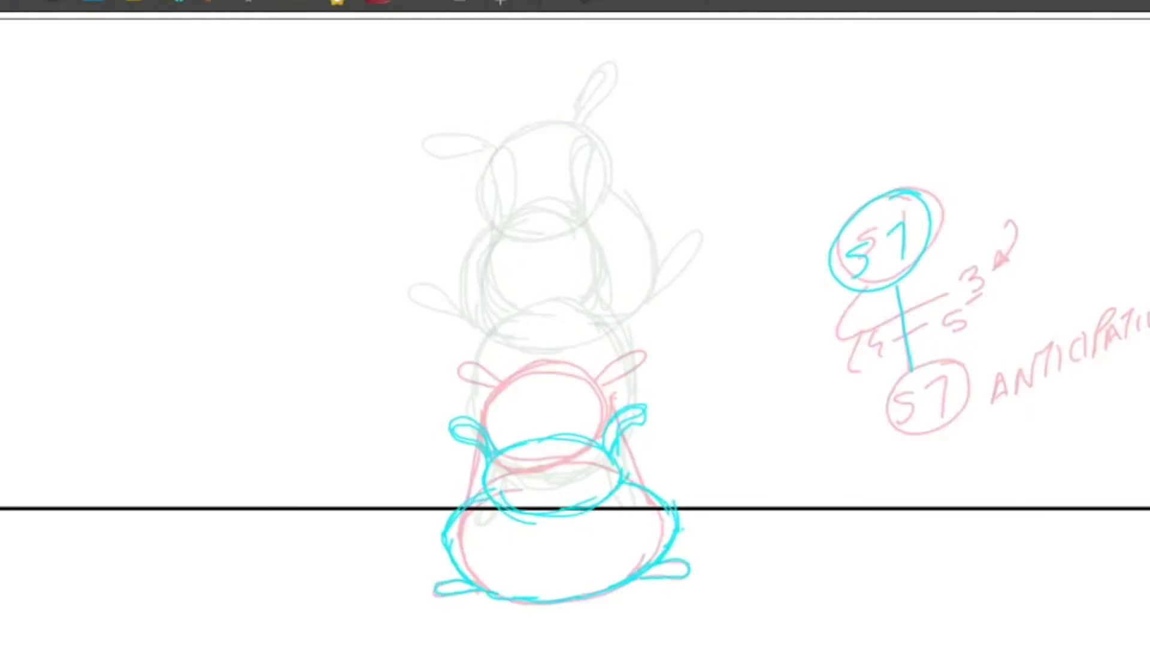
pyautogui.press('Right')
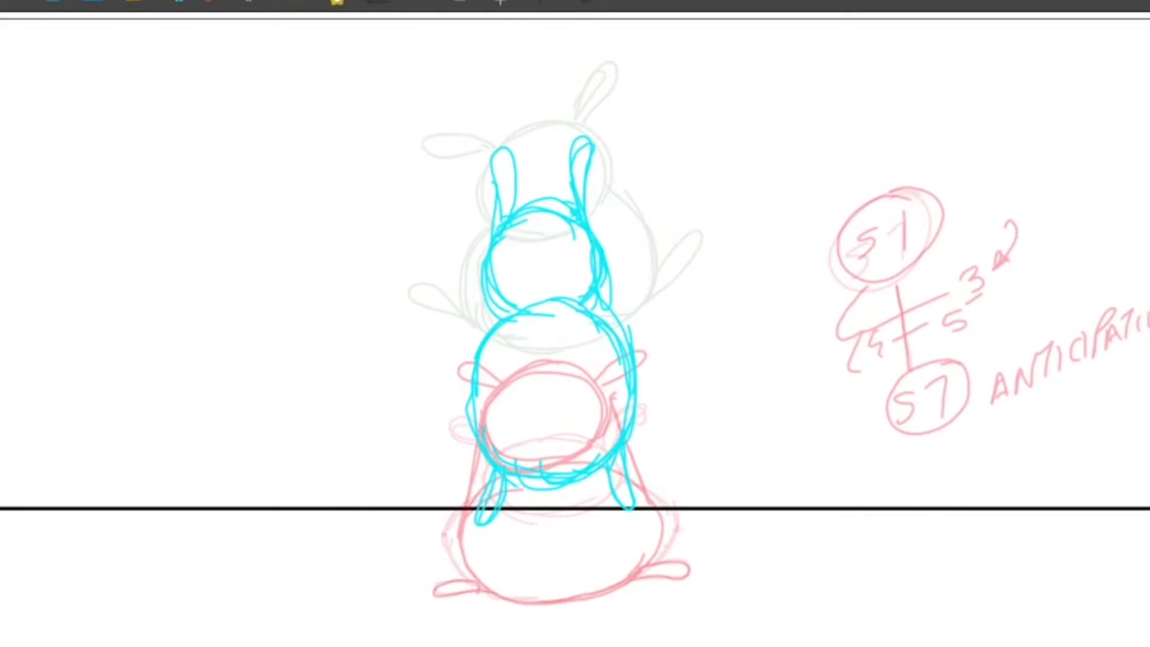
# Step: Complete the S7 timing chart with bracketed ticks for 9 and 11, ending in a circled S13
pyautogui.press('Left')
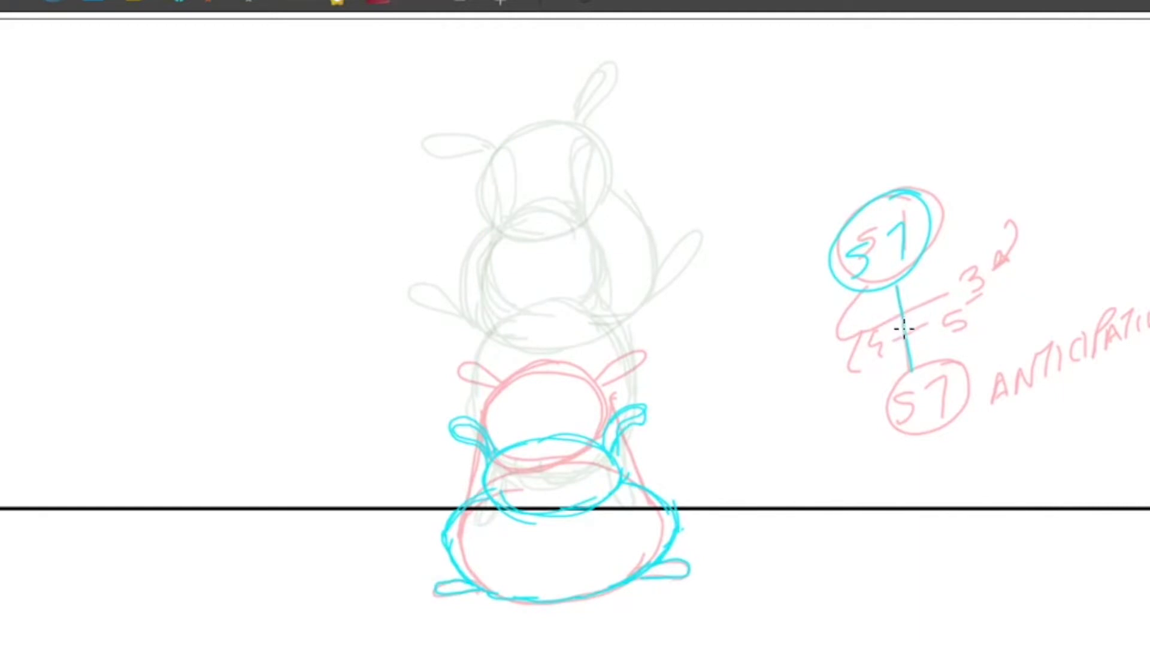
pyautogui.moveTo(863, 340); pyautogui.dragTo(965, 292)
pyautogui.moveTo(887, 355); pyautogui.dragTo(935, 330)
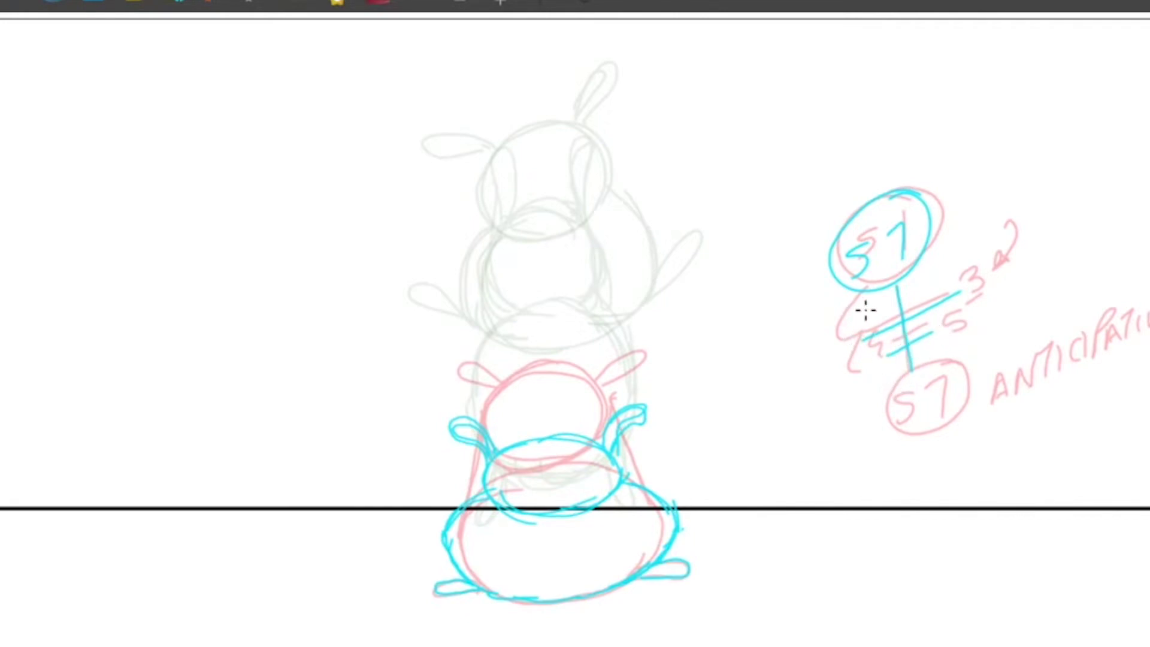
pyautogui.moveTo(983, 270)
pyautogui.mouseDown()
pyautogui.moveTo(976, 264)
pyautogui.moveTo(988, 301)
pyautogui.mouseUp()
pyautogui.moveTo(852, 294); pyautogui.dragTo(845, 397)
pyautogui.moveTo(877, 336); pyautogui.dragTo(872, 397)
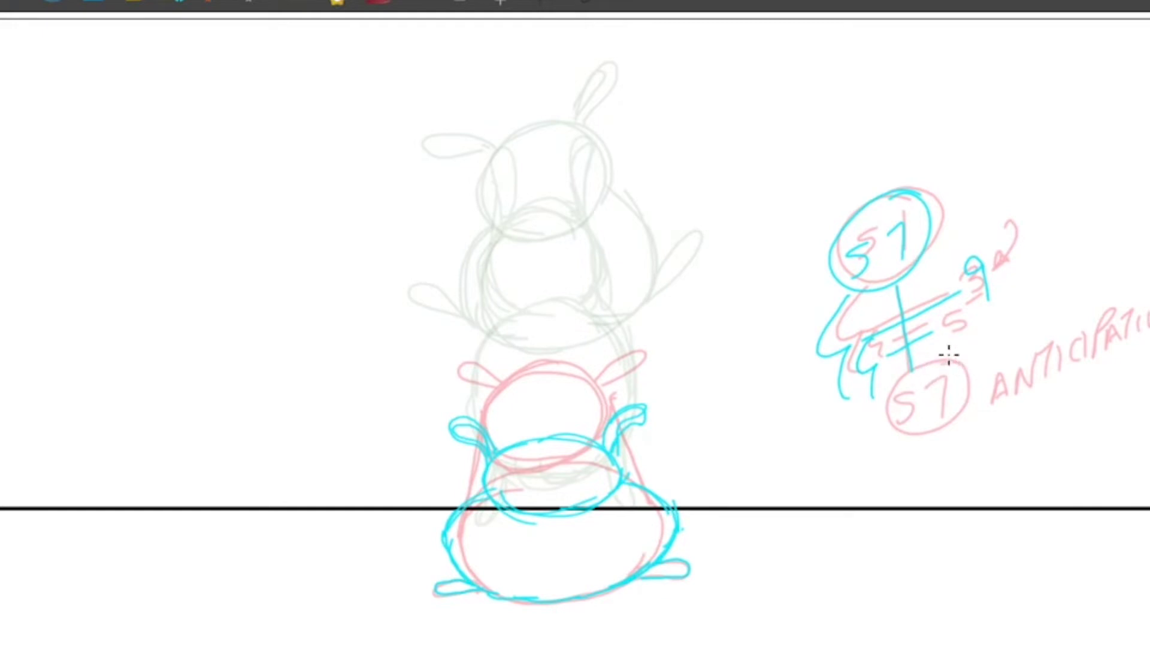
pyautogui.moveTo(953, 319)
pyautogui.mouseDown()
pyautogui.moveTo(957, 347)
pyautogui.moveTo(974, 342)
pyautogui.moveTo(940, 416)
pyautogui.mouseUp()
pyautogui.moveTo(956, 367)
pyautogui.mouseDown()
pyautogui.moveTo(958, 401)
pyautogui.moveTo(902, 414)
pyautogui.moveTo(986, 406)
pyautogui.moveTo(952, 351)
pyautogui.mouseUp()
# Step: Write a circled S13 with a chart line beside the airborne pose, and an underlined S9 beside the stretched pose
pyautogui.press('.')
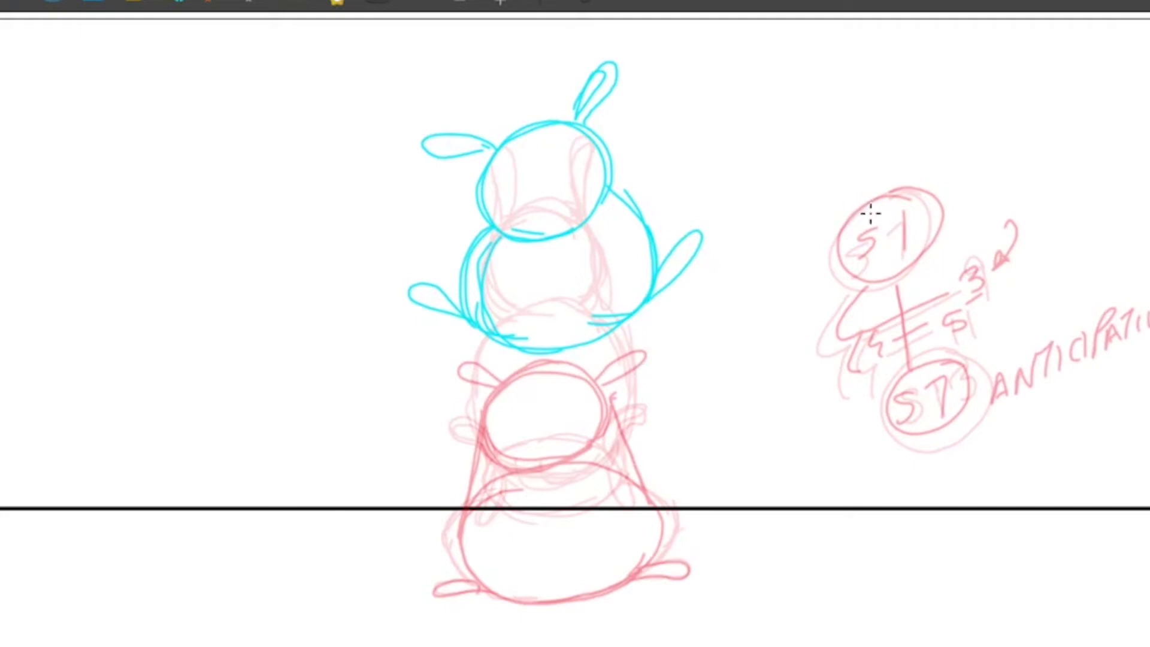
pyautogui.moveTo(876, 229); pyautogui.dragTo(855, 265)
pyautogui.moveTo(904, 217)
pyautogui.mouseDown()
pyautogui.moveTo(899, 254)
pyautogui.moveTo(910, 245)
pyautogui.mouseUp()
pyautogui.moveTo(929, 200)
pyautogui.mouseDown()
pyautogui.moveTo(940, 198)
pyautogui.moveTo(887, 190)
pyautogui.mouseUp()
pyautogui.moveTo(899, 274); pyautogui.dragTo(926, 388)
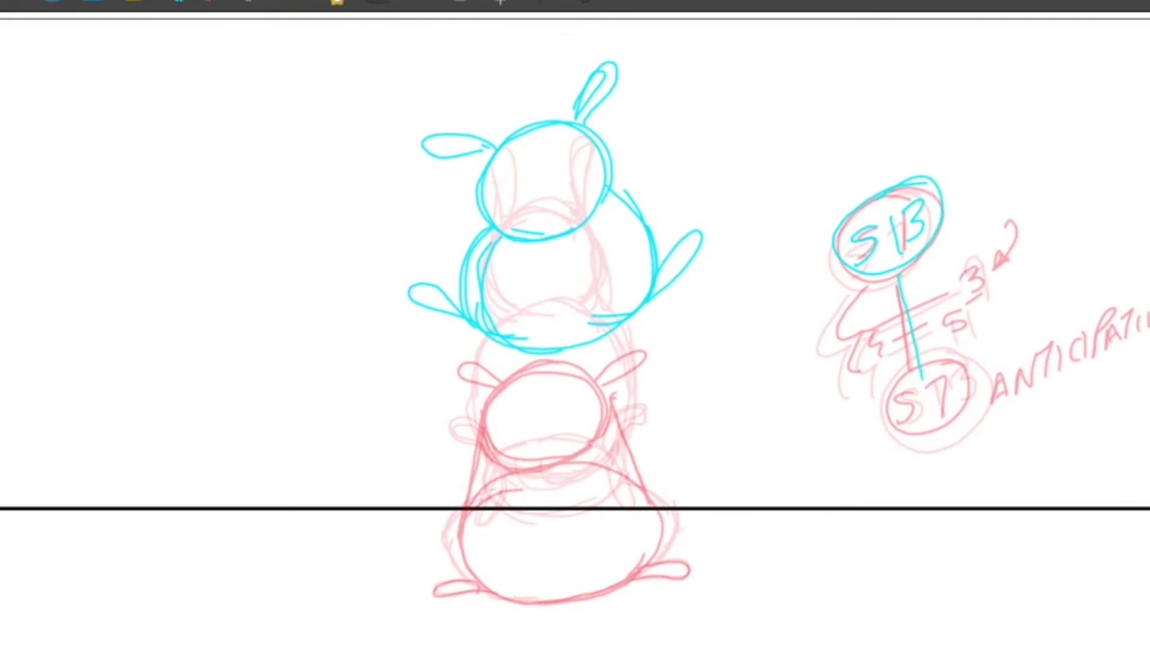
pyautogui.press('space')
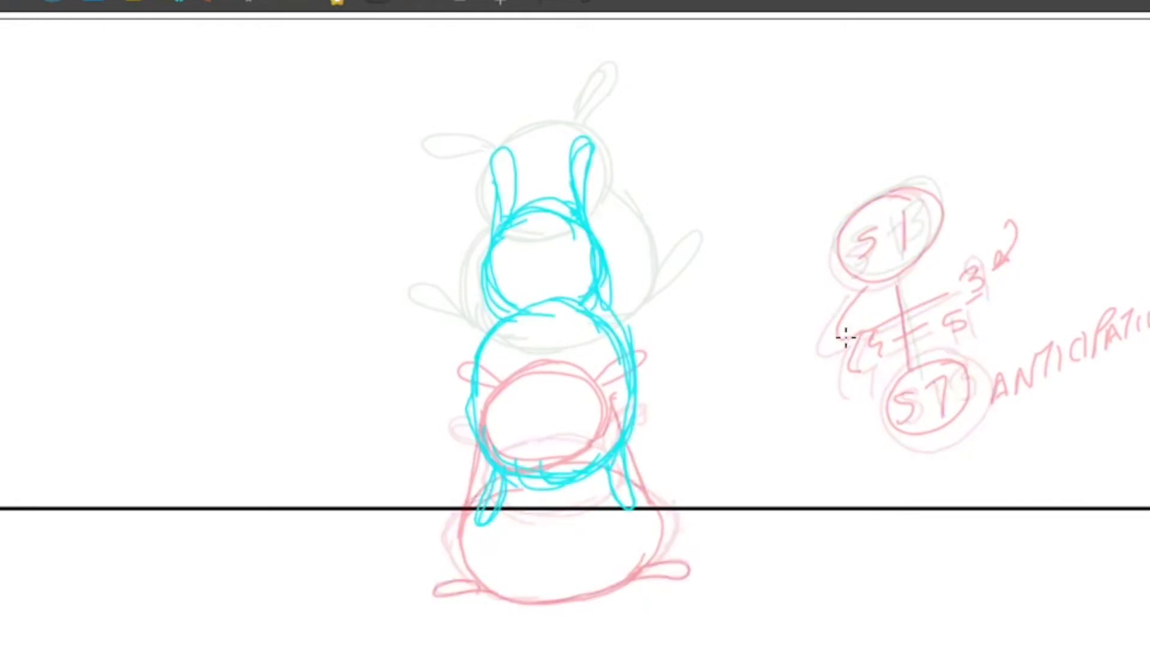
pyautogui.moveTo(826, 329)
pyautogui.mouseDown()
pyautogui.moveTo(816, 330)
pyautogui.moveTo(830, 367)
pyautogui.moveTo(792, 364)
pyautogui.moveTo(785, 379)
pyautogui.moveTo(853, 362)
pyautogui.mouseUp()
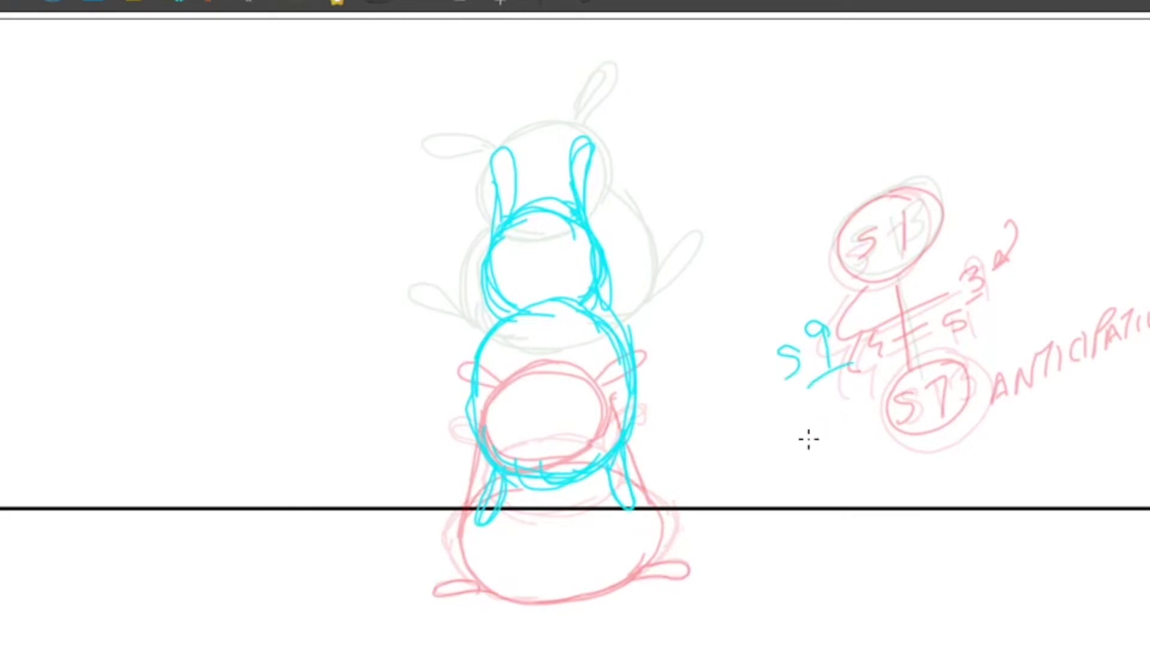
# Step: Extend the airborne drawing on Rough_Sack to frame 6 and clear its exposure at frame 5
pyautogui.press('.')
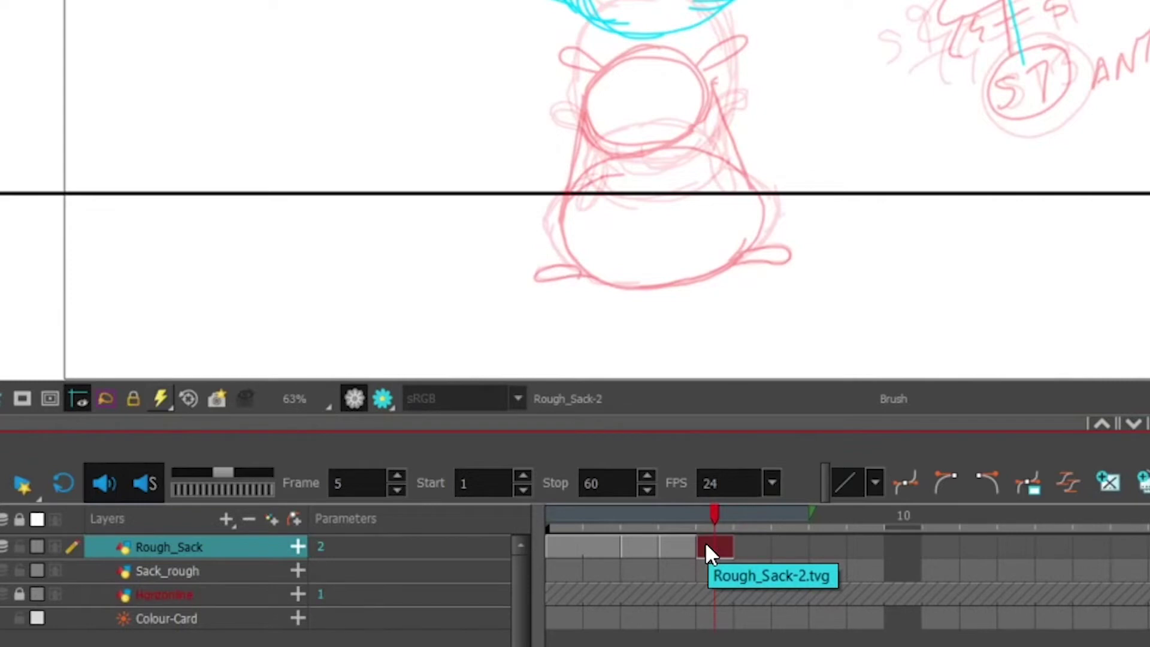
pyautogui.press('+')
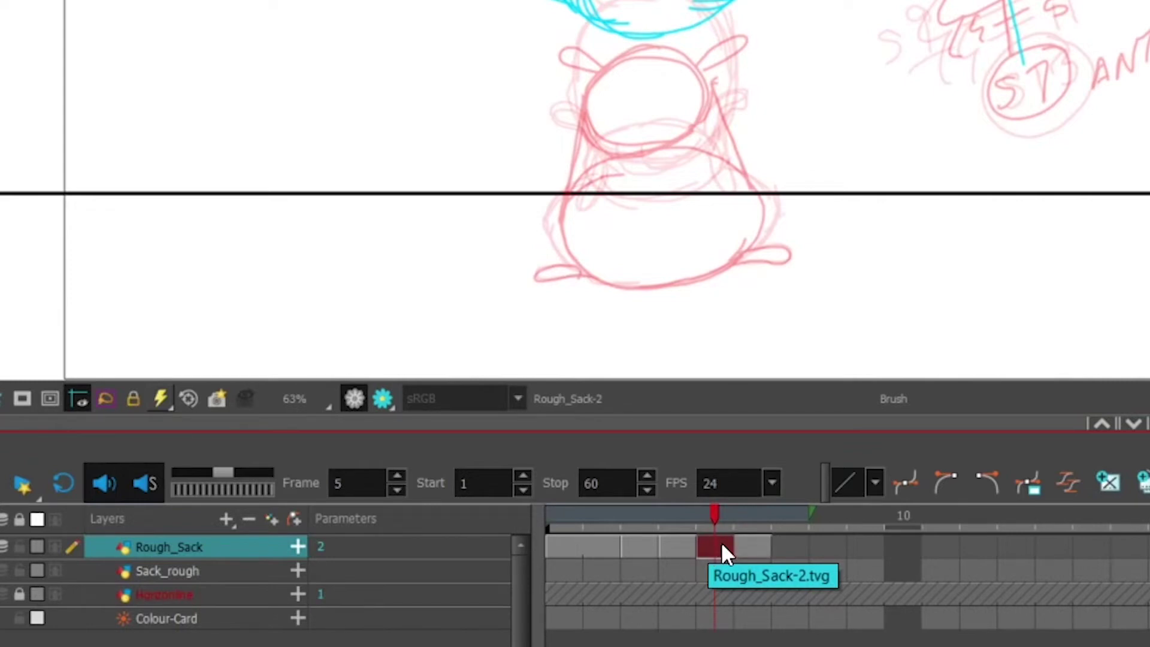
pyautogui.click(754, 542)
pyautogui.click(721, 548)
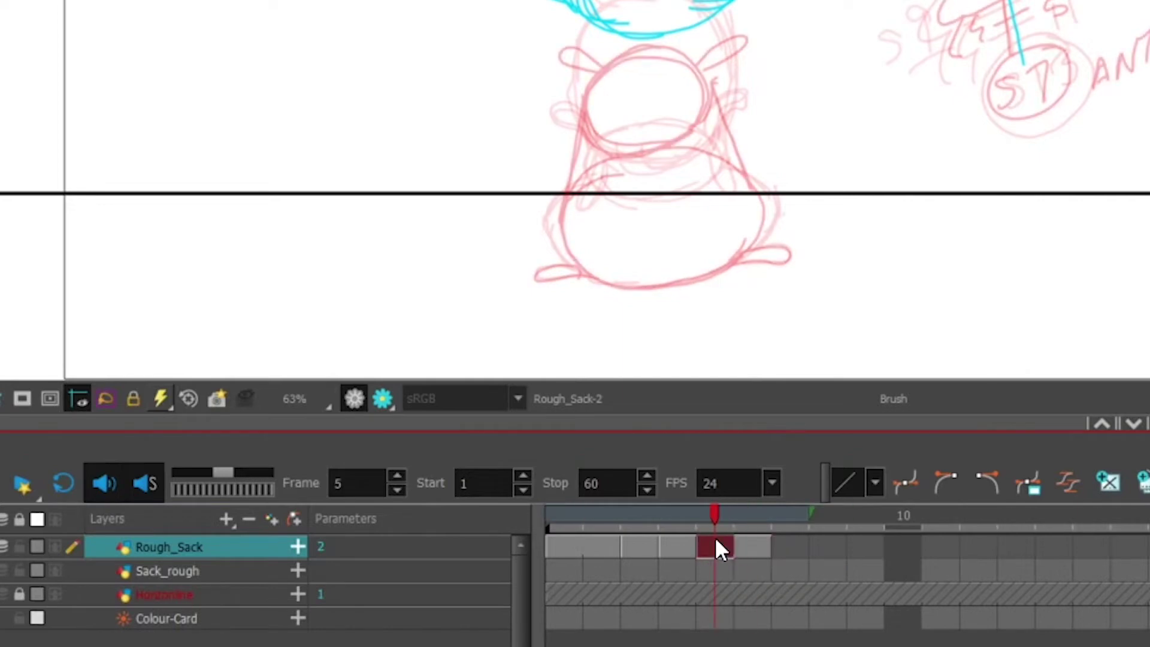
pyautogui.press('Delete')
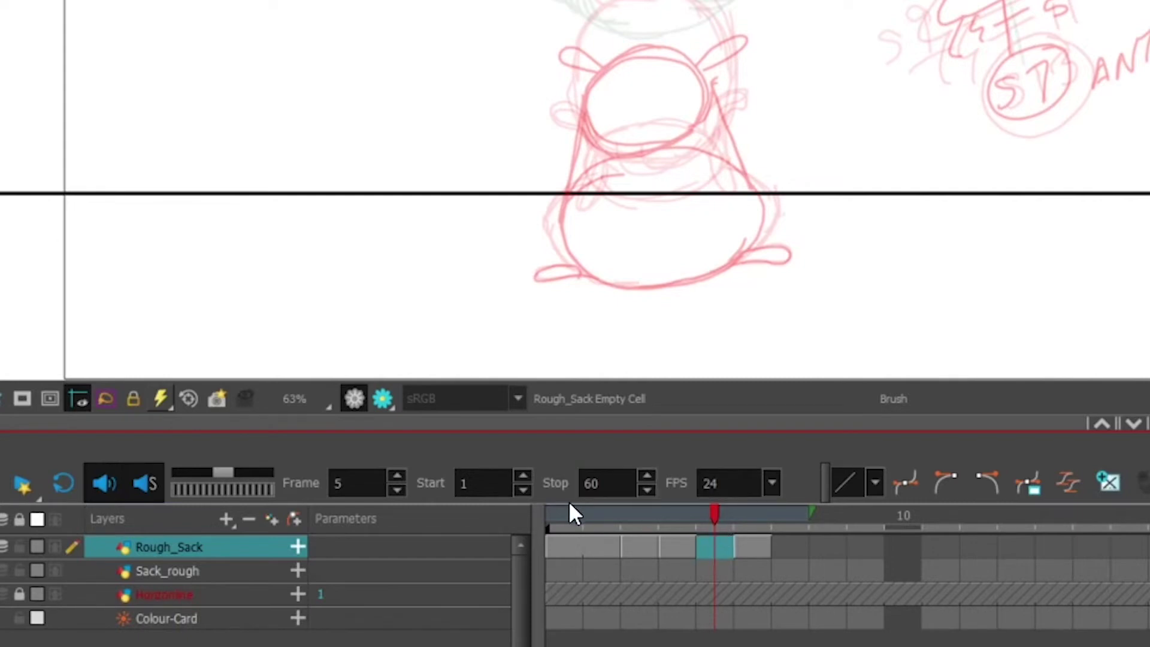
# Step: Reduce the onion skin to one previous frame and return to the empty Rough_Sack cell at frame 5
pyautogui.press('.')
pyautogui.press('.')
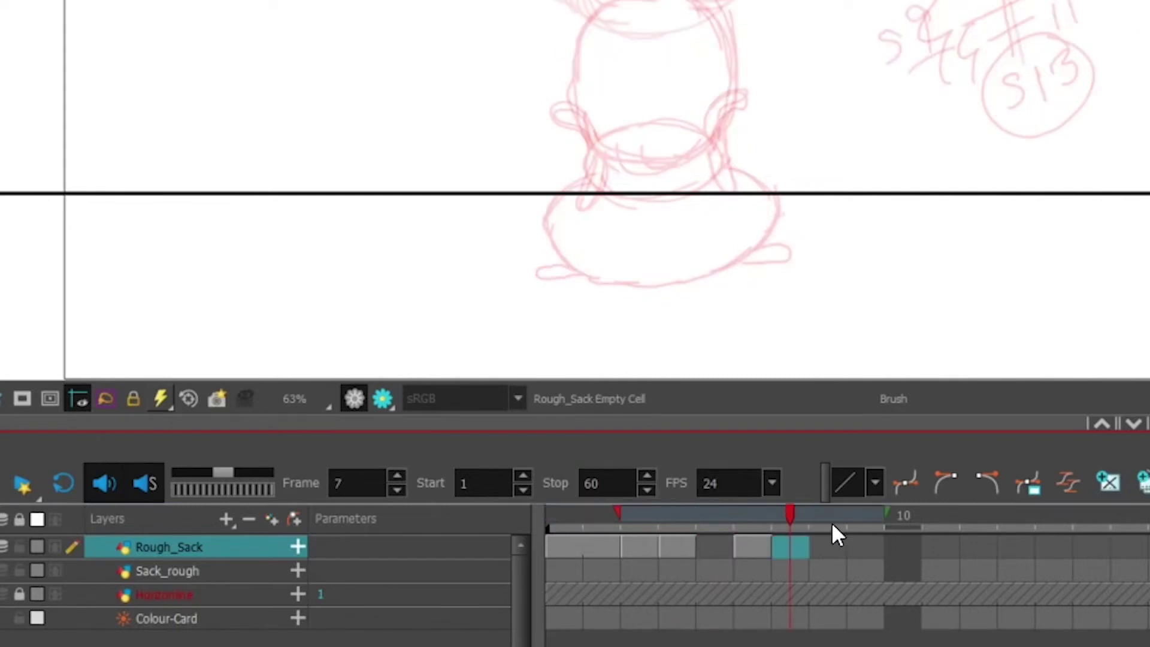
pyautogui.moveTo(621, 513); pyautogui.dragTo(742, 519)
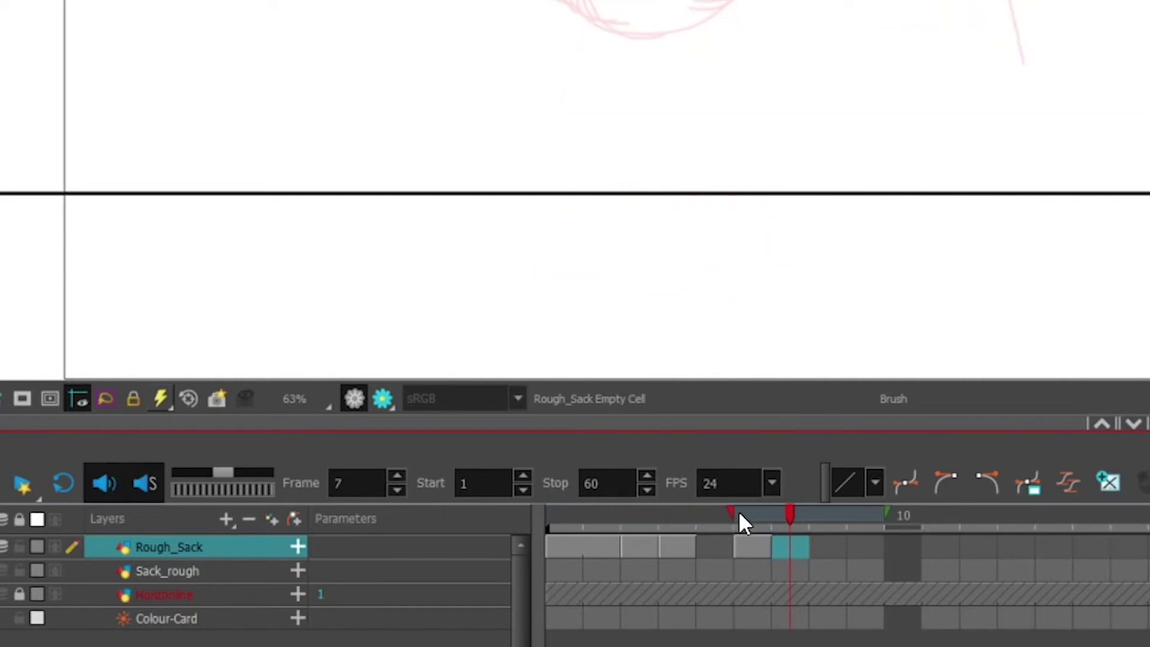
pyautogui.click(717, 548)
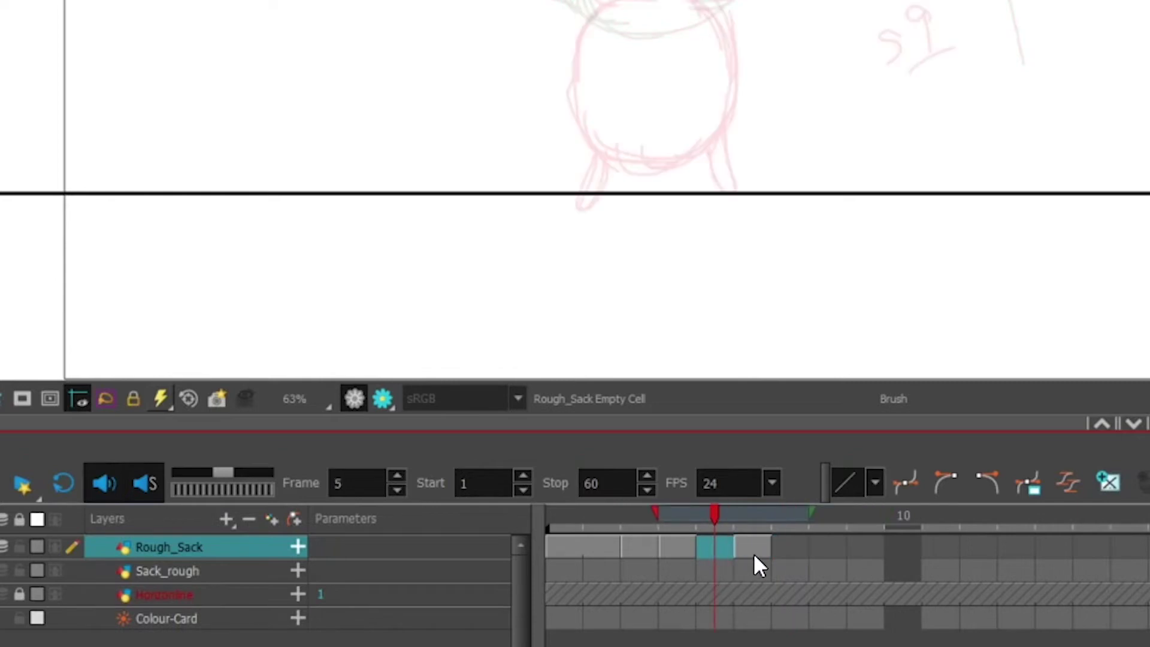
# Step: With onion skin limited to one next frame, sketch the head circle and rounded body at frame 5 between the stretched and airborne poses
pyautogui.moveTo(806, 515); pyautogui.dragTo(765, 511)
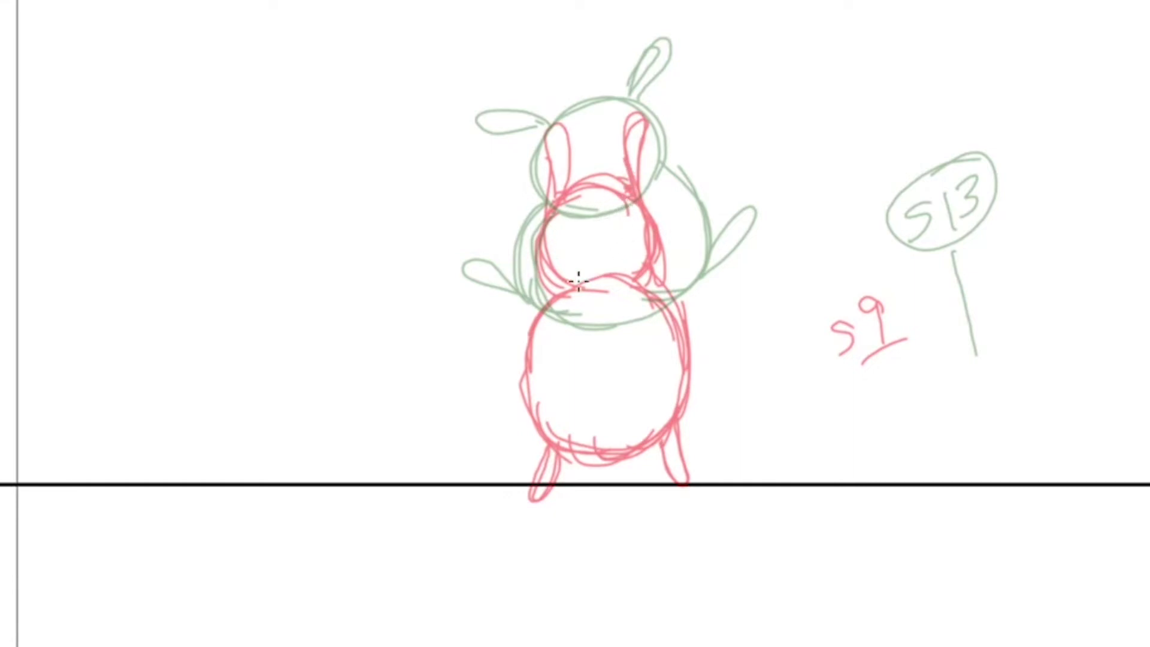
pyautogui.moveTo(597, 139); pyautogui.dragTo(553, 240)
pyautogui.moveTo(539, 193)
pyautogui.mouseDown()
pyautogui.moveTo(591, 244)
pyautogui.moveTo(655, 211)
pyautogui.moveTo(655, 171)
pyautogui.moveTo(590, 128)
pyautogui.moveTo(551, 149)
pyautogui.moveTo(530, 185)
pyautogui.moveTo(563, 243)
pyautogui.mouseUp()
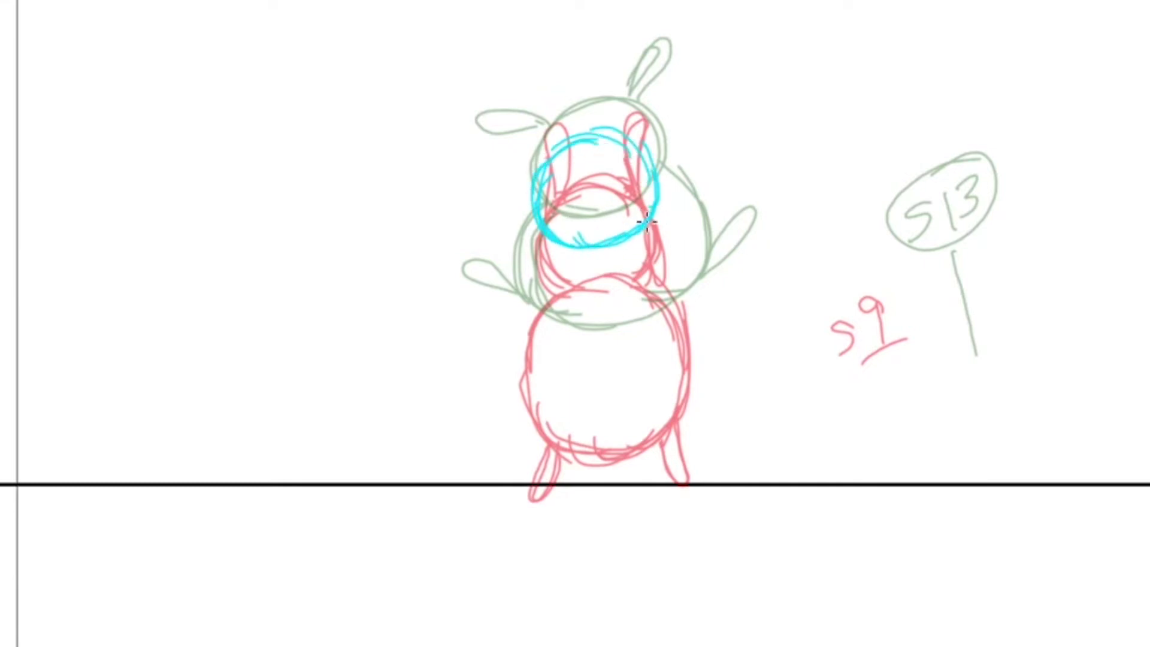
pyautogui.moveTo(629, 131); pyautogui.dragTo(657, 154)
pyautogui.moveTo(541, 250)
pyautogui.mouseDown()
pyautogui.moveTo(516, 321)
pyautogui.moveTo(581, 390)
pyautogui.moveTo(676, 334)
pyautogui.mouseUp()
pyautogui.moveTo(593, 384)
pyautogui.mouseDown()
pyautogui.moveTo(681, 354)
pyautogui.moveTo(684, 303)
pyautogui.mouseUp()
pyautogui.moveTo(671, 354); pyautogui.dragTo(698, 293)
pyautogui.moveTo(688, 333); pyautogui.dragTo(665, 216)
pyautogui.moveTo(695, 285)
pyautogui.mouseDown()
pyautogui.moveTo(654, 195)
pyautogui.moveTo(689, 245)
pyautogui.mouseUp()
pyautogui.moveTo(542, 237)
pyautogui.mouseDown()
pyautogui.moveTo(515, 282)
pyautogui.moveTo(538, 259)
pyautogui.mouseUp()
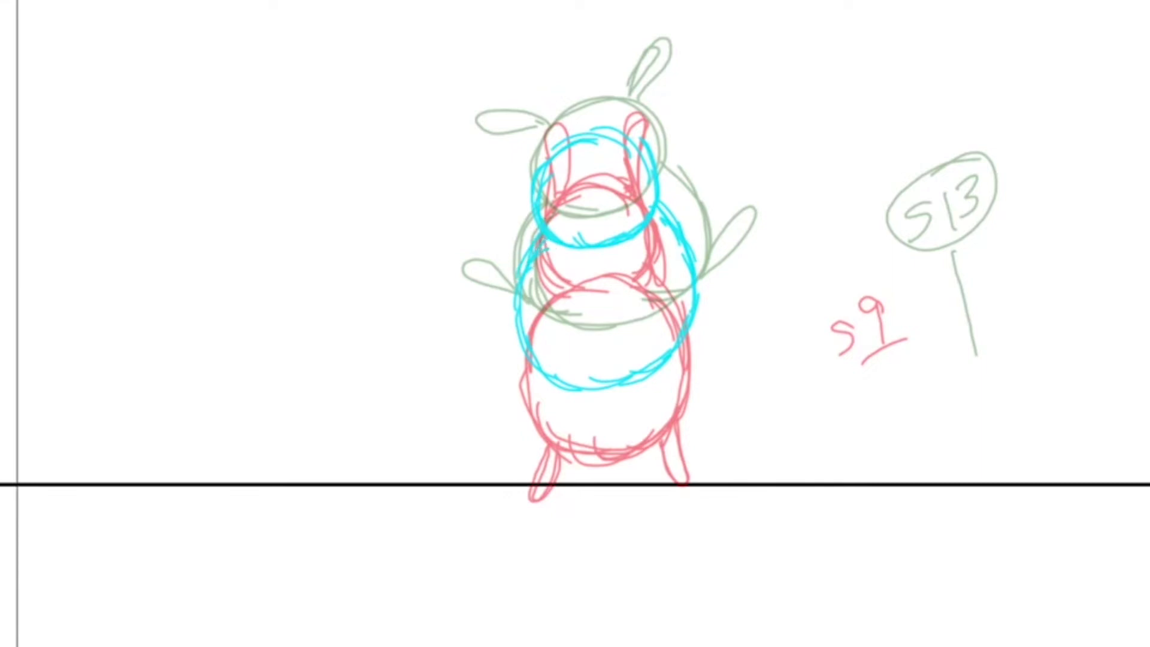
# Step: Turn off the onion skin and label the new in-between drawing 11 beside the sack
pyautogui.hotkey('alt', 'o')
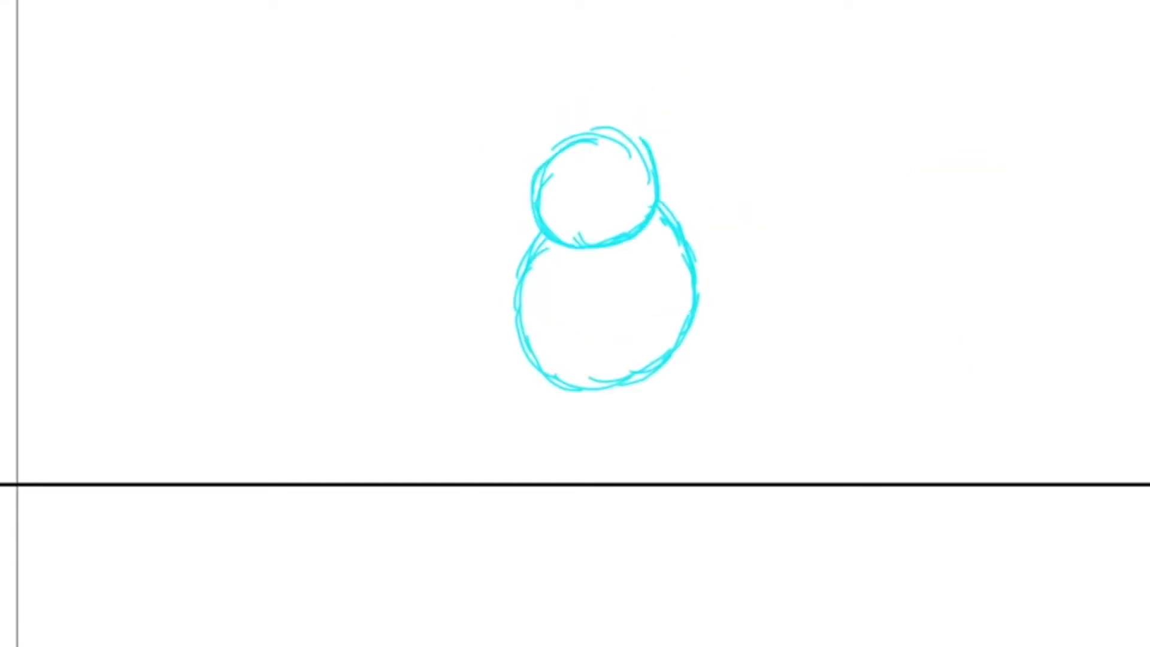
pyautogui.moveTo(891, 260)
pyautogui.mouseDown()
pyautogui.moveTo(896, 310)
pyautogui.moveTo(917, 303)
pyautogui.mouseUp()
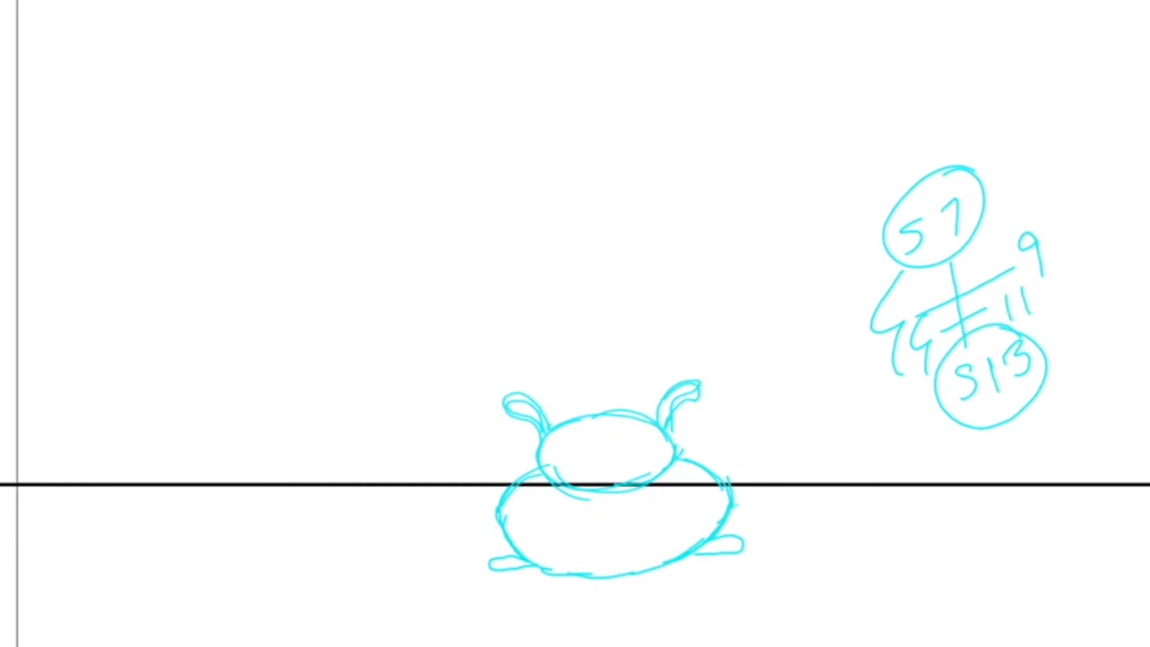
# Step: Flip through the Rough_Sack drawings to examine the motion from the opening pose through the squash and drawing 11 to the airborne pose
pyautogui.press('Right')
pyautogui.press('Left')
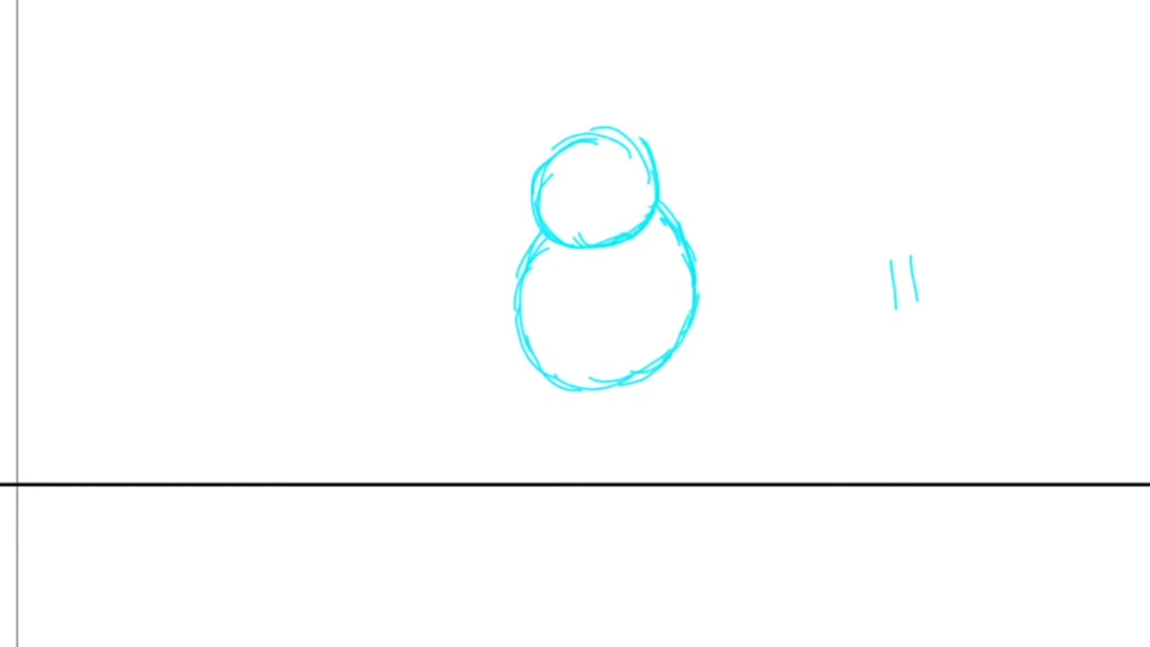
pyautogui.press('Right')
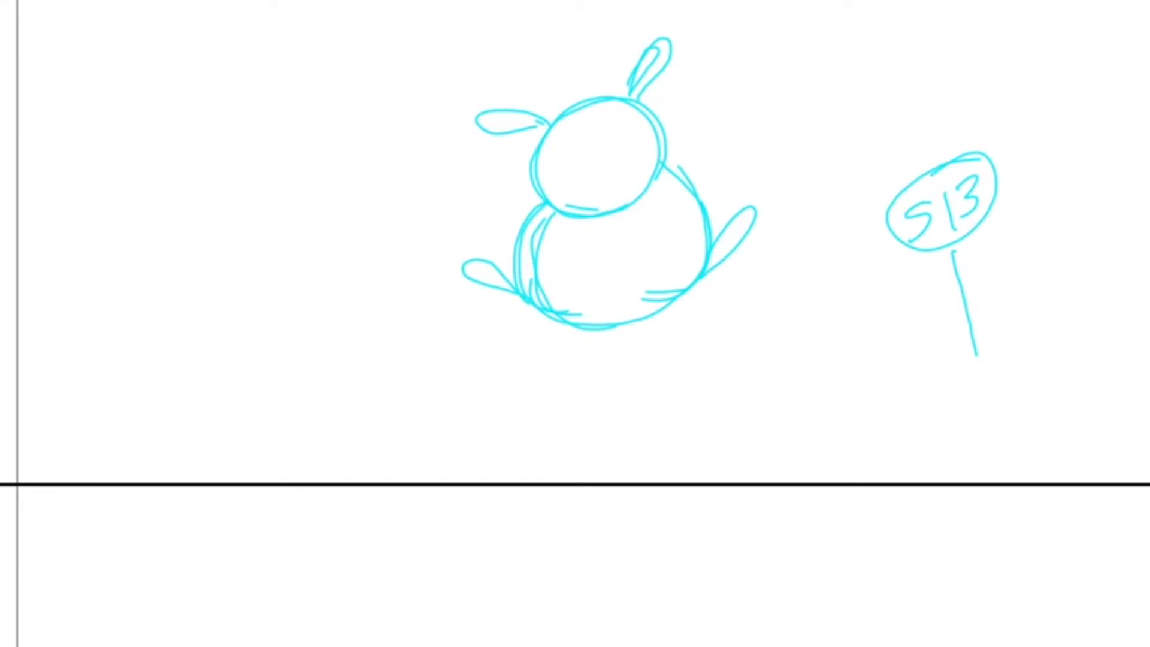
pyautogui.press('Right')
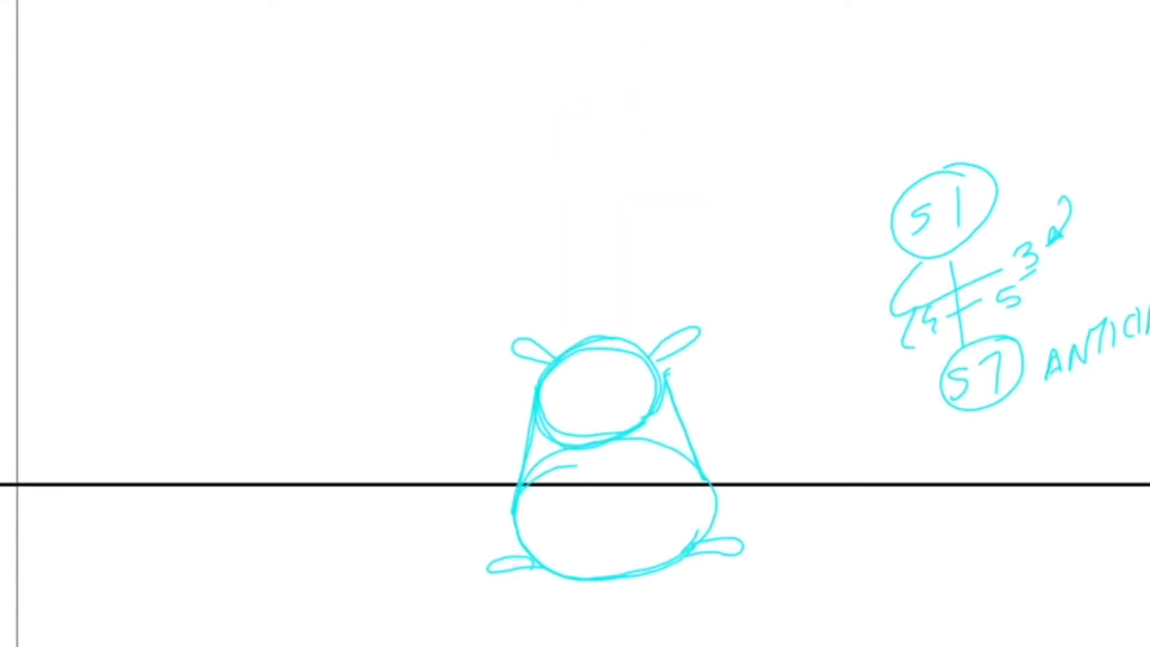
pyautogui.press('Right')
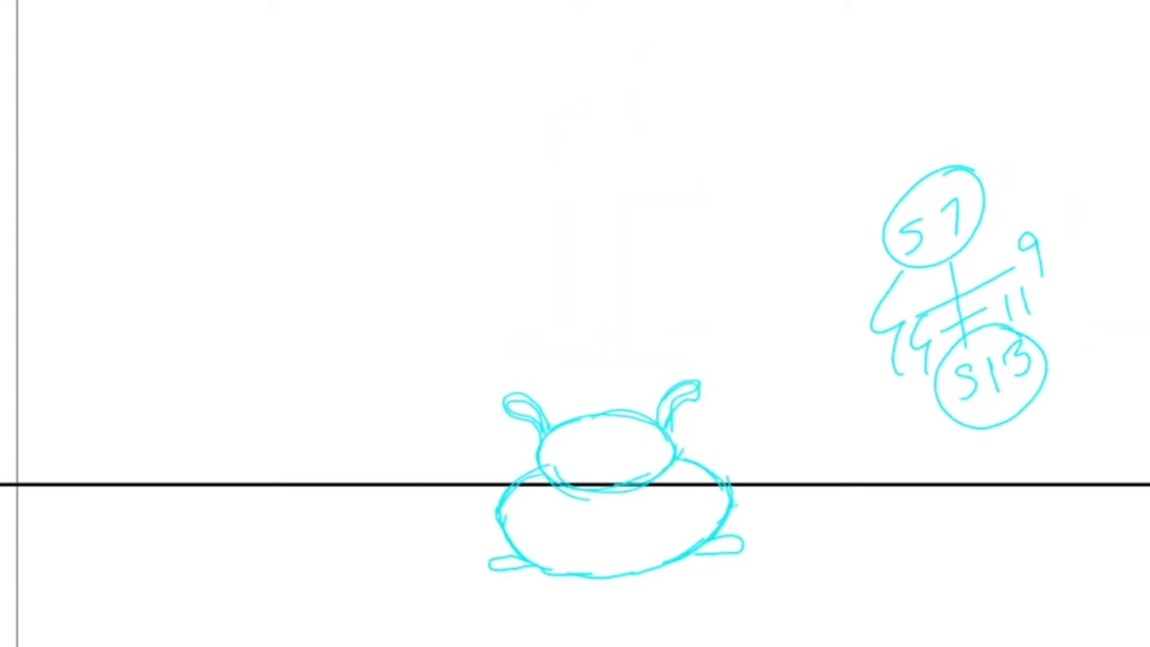
pyautogui.press('Right')
pyautogui.press('Right')
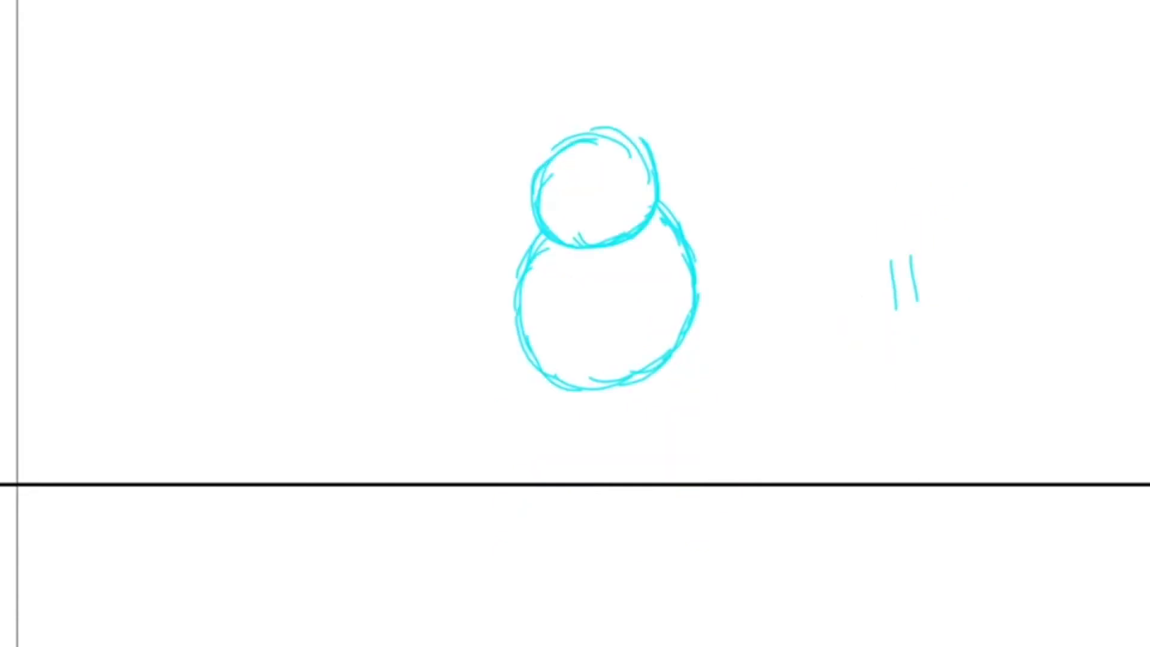
pyautogui.press('Right')
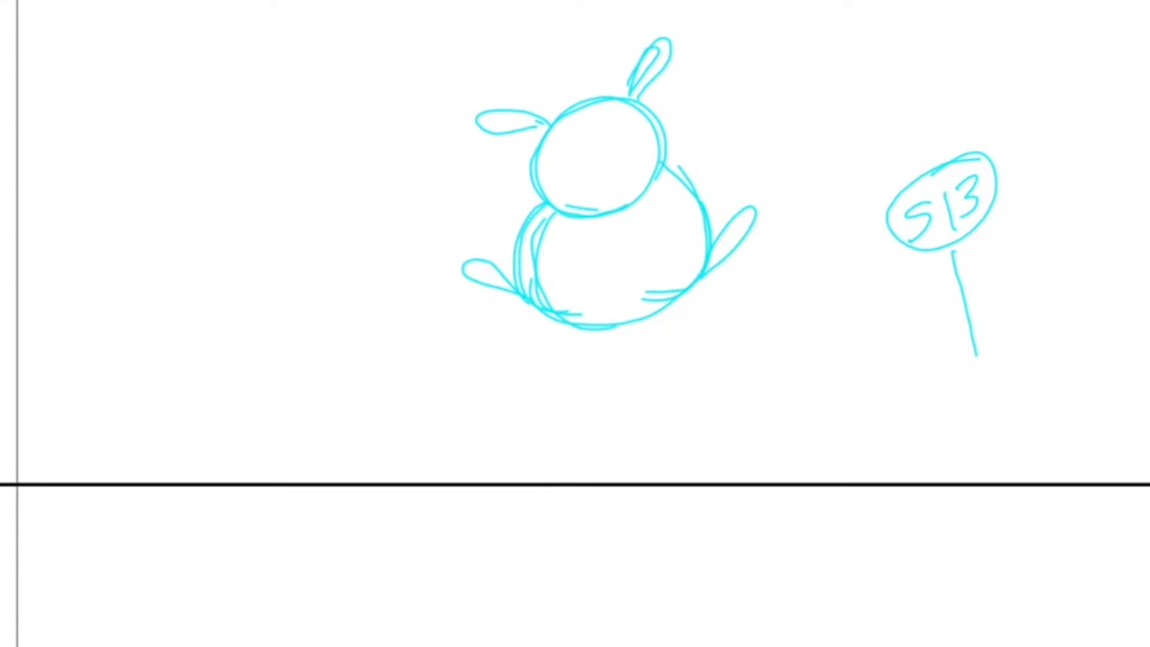
pyautogui.press('Left')
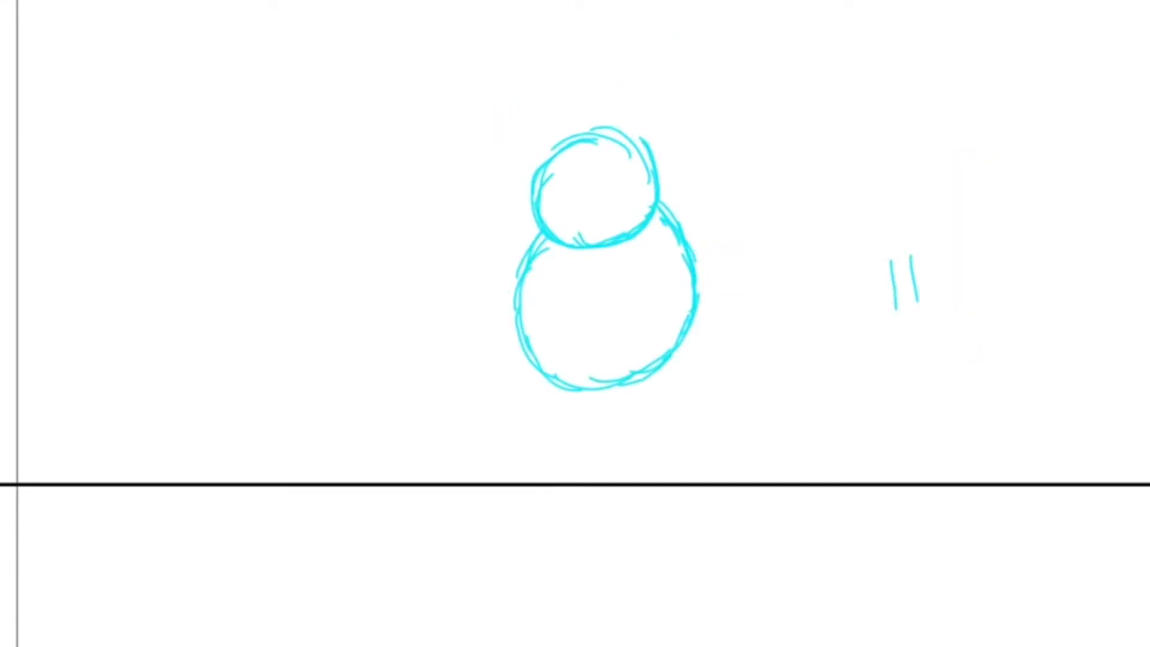
pyautogui.press('Left')
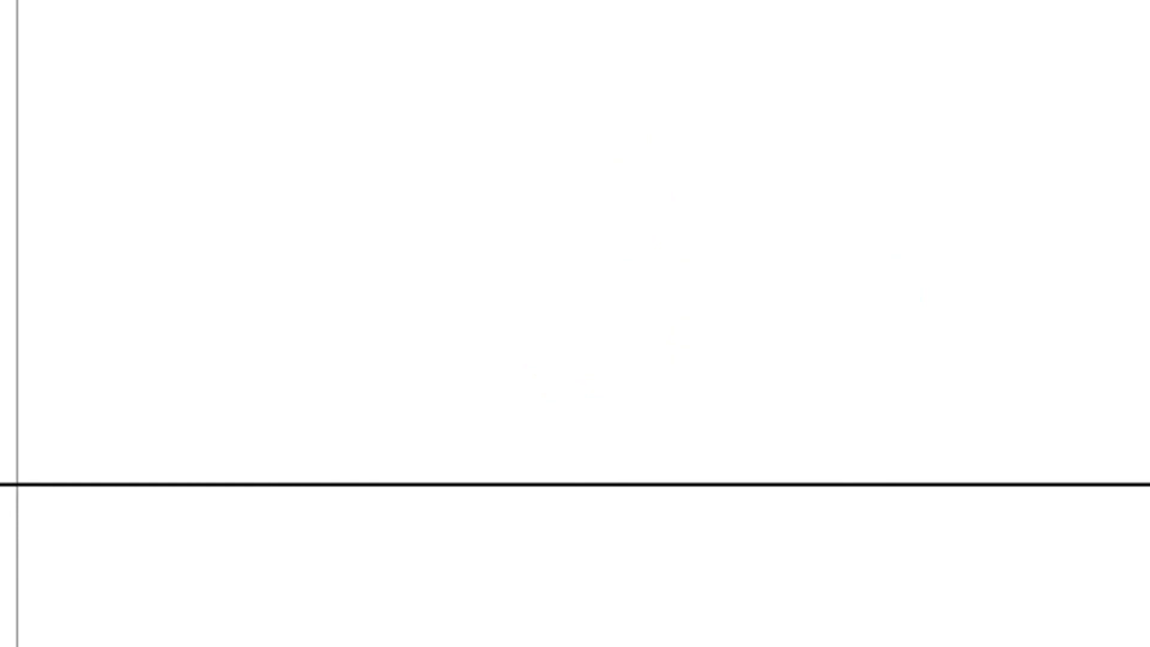
pyautogui.press('Right')
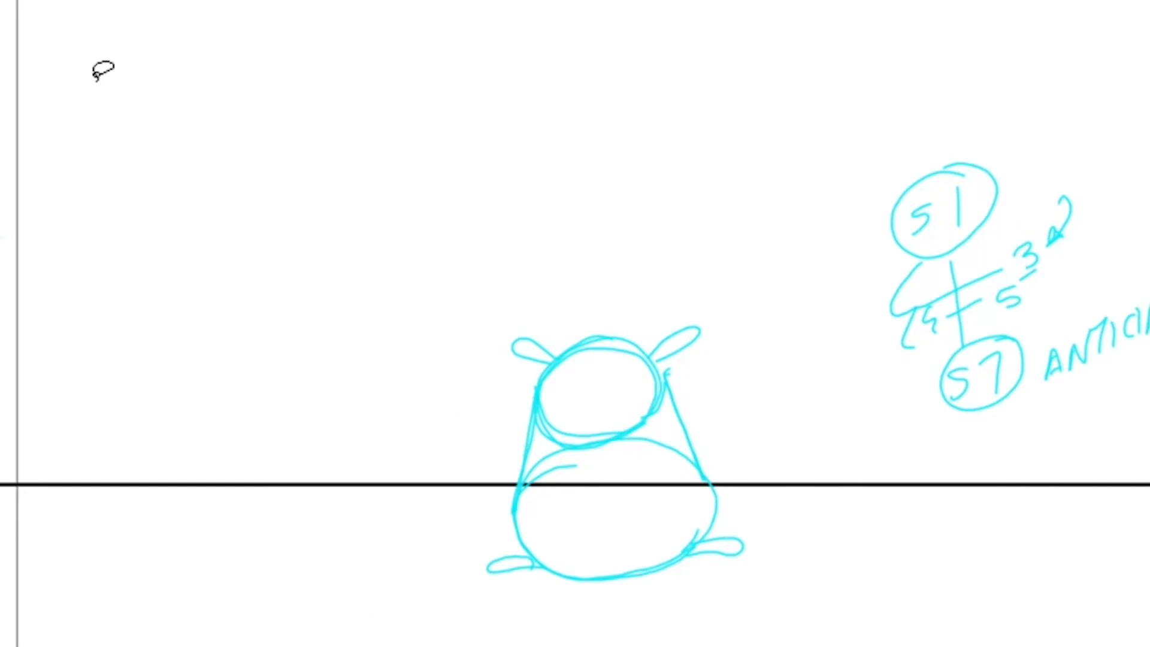
# Step: Copy the opening sack pose without its timing notes into a new Rough_Sack drawing at frame 8
pyautogui.moveTo(555, 270)
pyautogui.mouseDown()
pyautogui.moveTo(483, 423)
pyautogui.moveTo(495, 562)
pyautogui.moveTo(693, 569)
pyautogui.moveTo(783, 485)
pyautogui.moveTo(643, 208)
pyautogui.mouseUp()
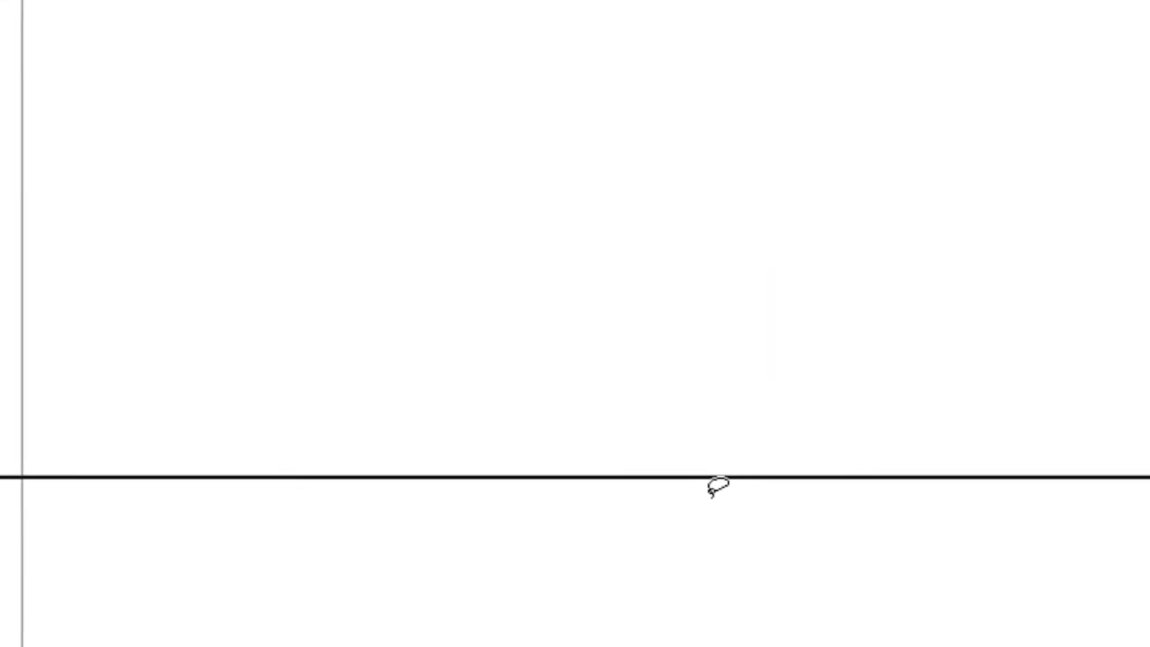
pyautogui.hotkey('ctrl', 'a')
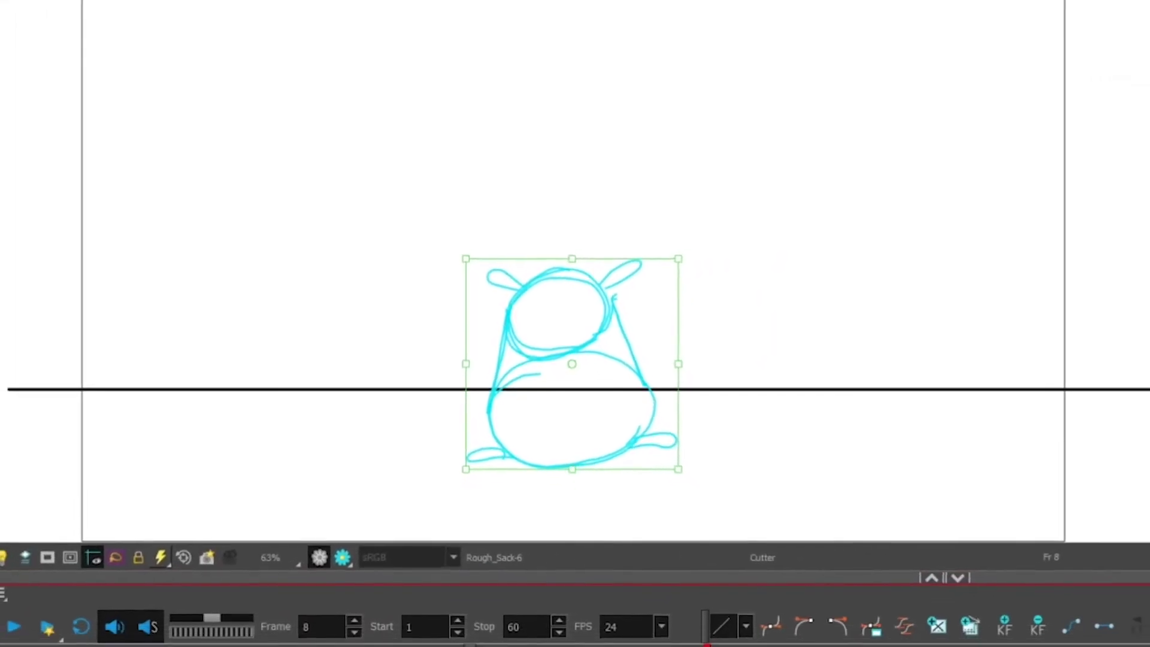
pyautogui.click(513, 624)
pyautogui.click(661, 623)
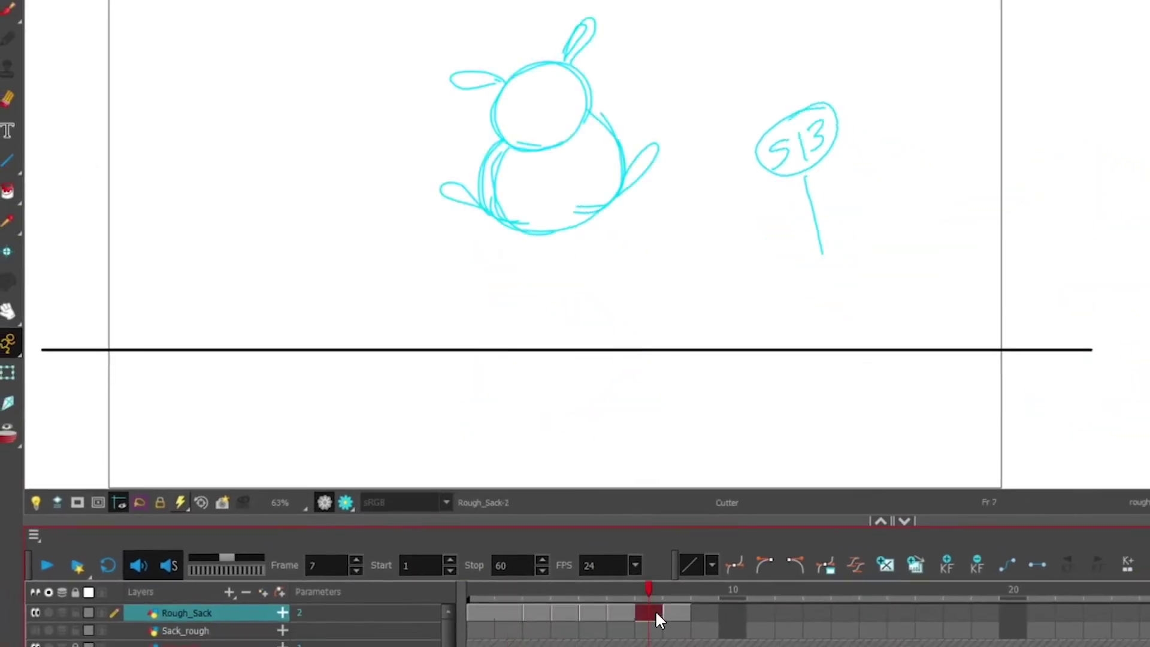
pyautogui.click(667, 613)
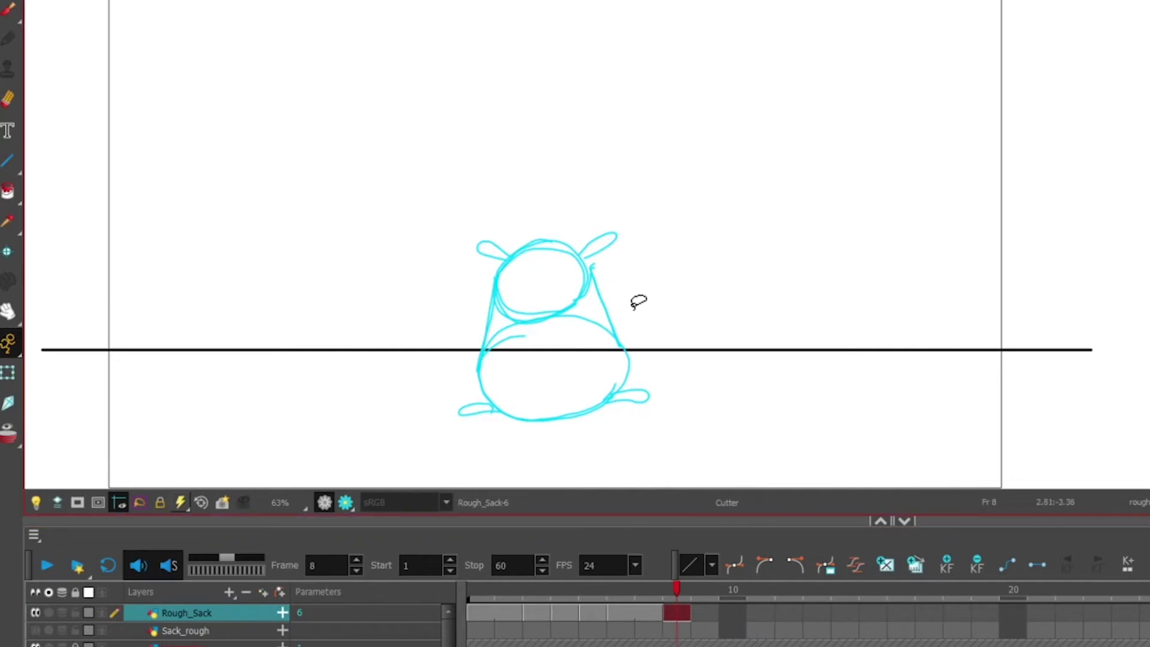
pyautogui.click(9, 10)
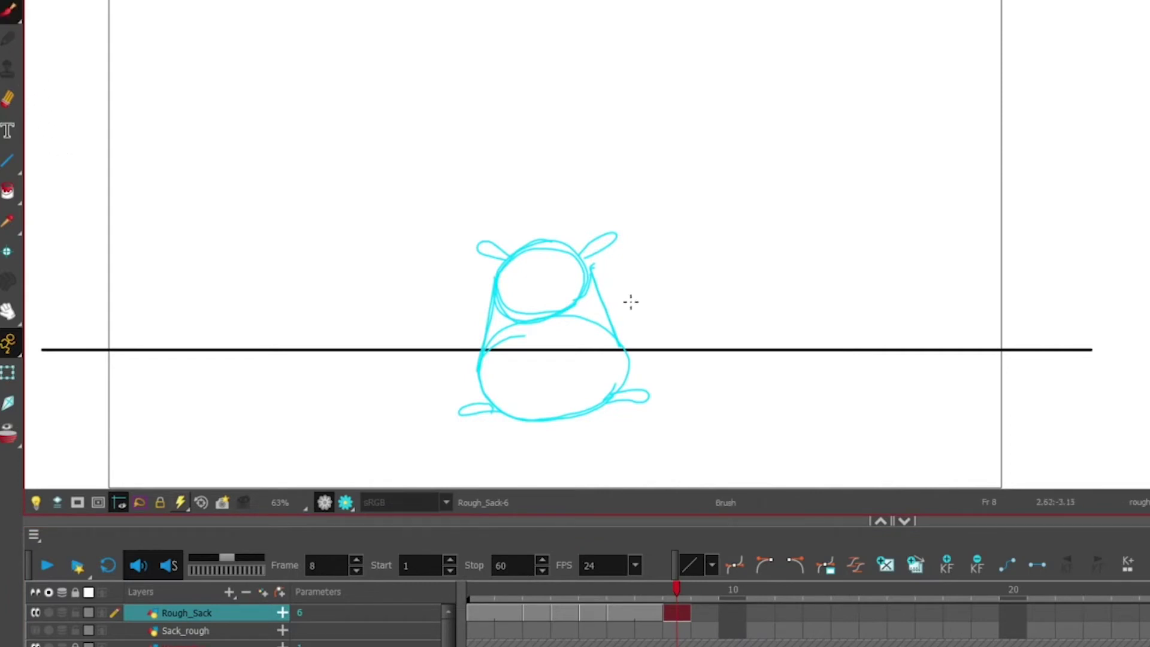
pyautogui.moveTo(628, 313)
pyautogui.mouseDown()
pyautogui.moveTo(652, 265)
pyautogui.moveTo(663, 329)
pyautogui.mouseUp()
pyautogui.click(495, 611)
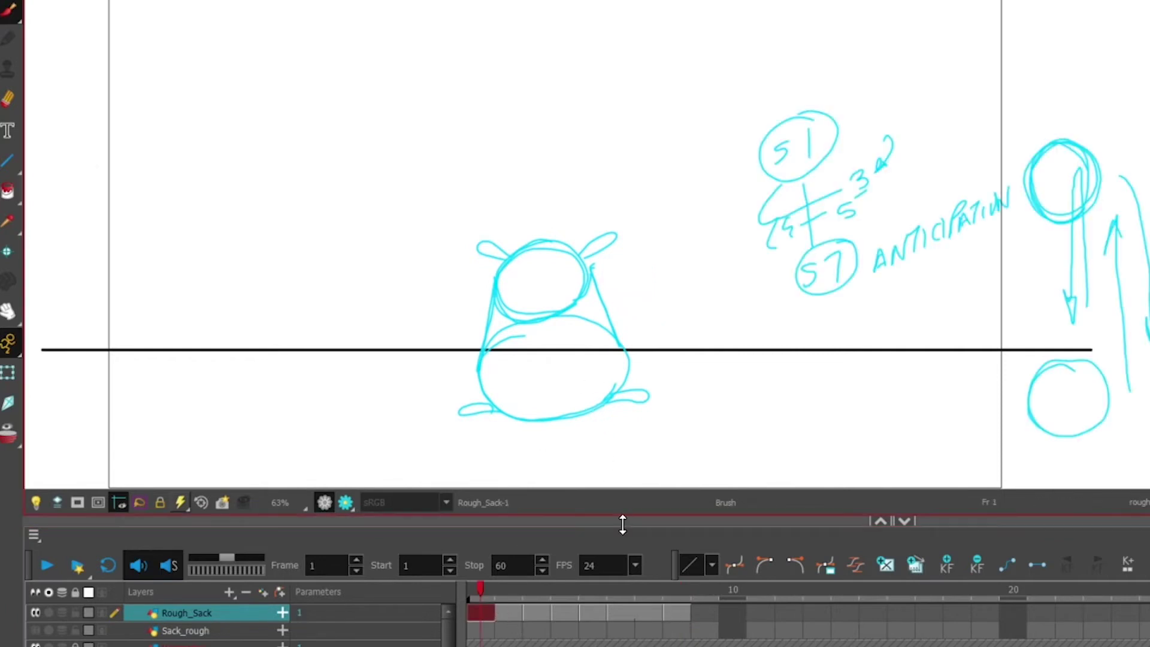
pyautogui.click(672, 612)
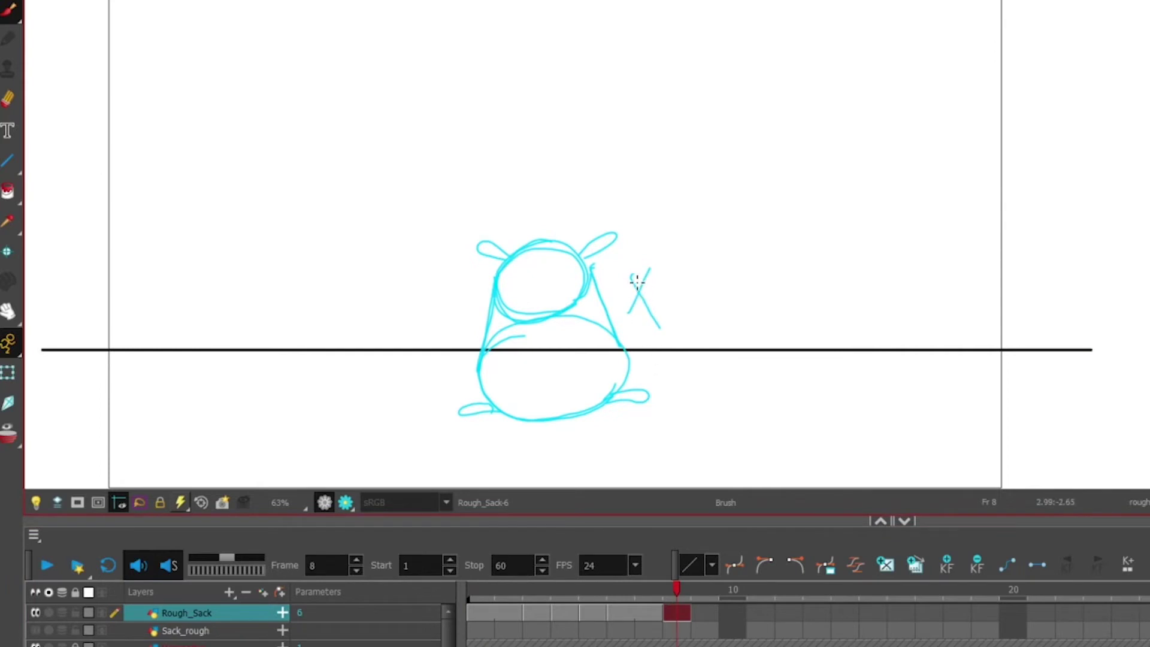
pyautogui.click(506, 614)
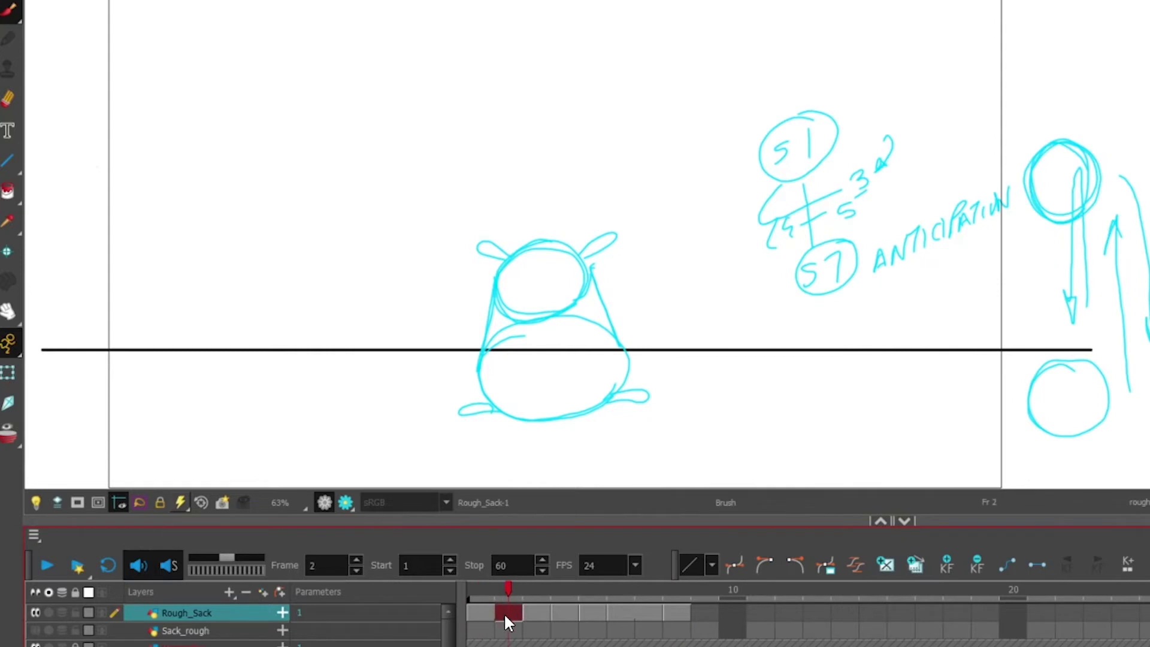
pyautogui.click(681, 611)
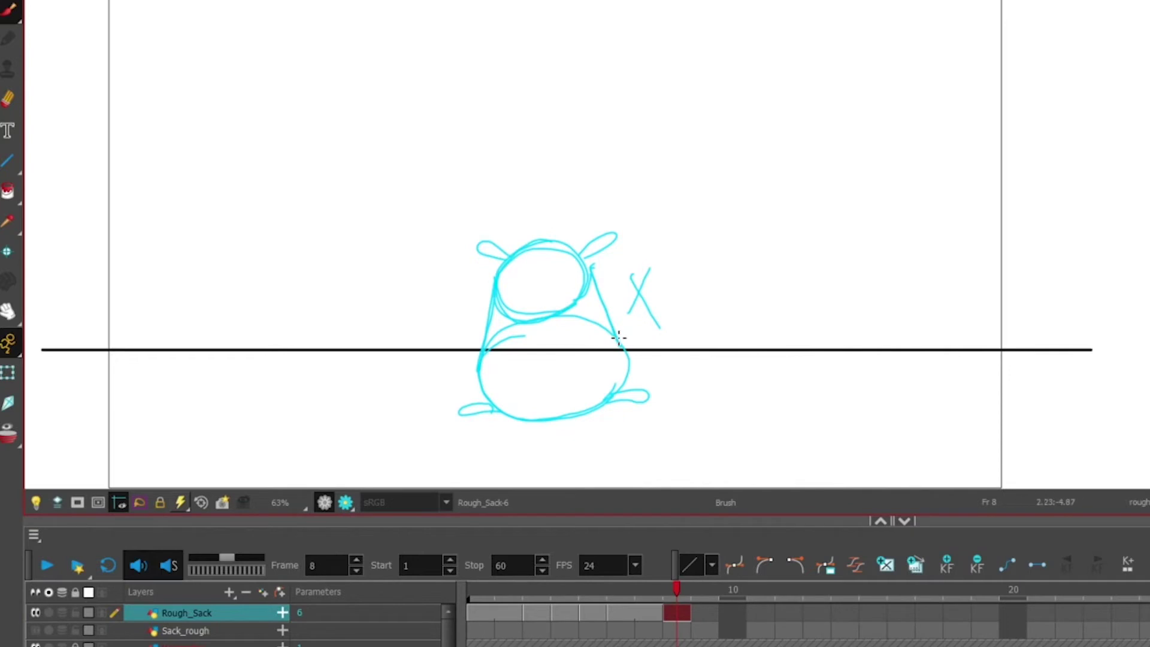
pyautogui.hotkey('alt', 's')
pyautogui.hotkey('ctrl', 'z')
pyautogui.hotkey('ctrl', 'z')
# Step: Brush in raised feet and upright ears on the copied sack at frame 8
pyautogui.hotkey('alt', 'b')
pyautogui.click(13, 10)
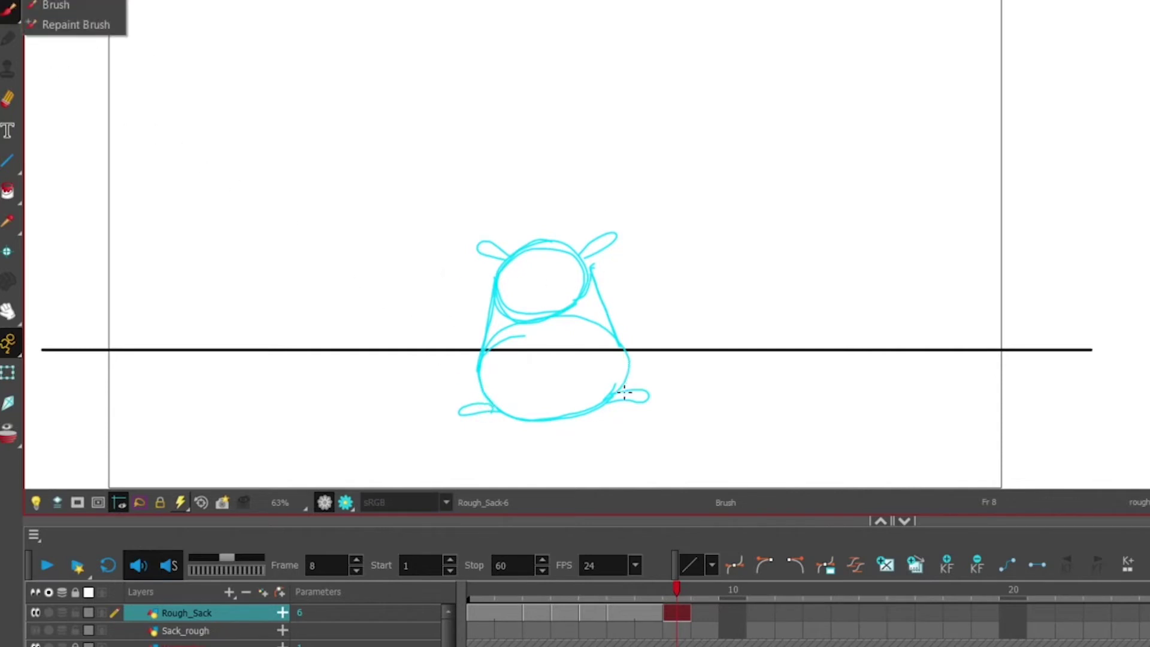
pyautogui.moveTo(607, 401)
pyautogui.mouseDown()
pyautogui.moveTo(645, 360)
pyautogui.moveTo(617, 381)
pyautogui.mouseUp()
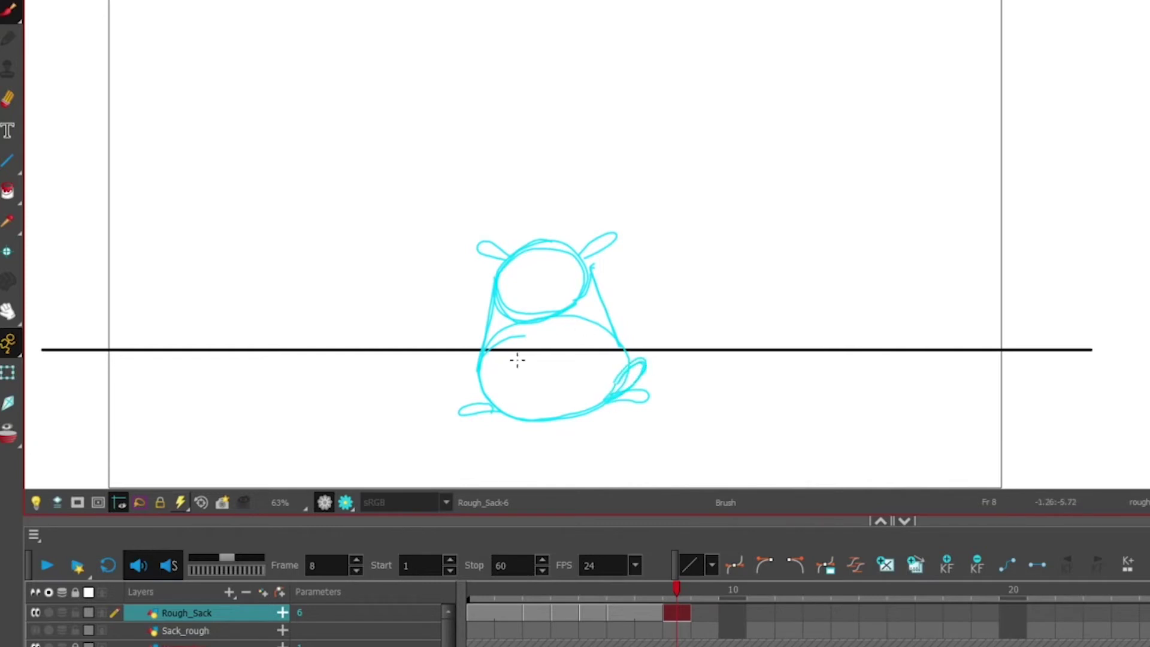
pyautogui.moveTo(500, 401)
pyautogui.mouseDown()
pyautogui.moveTo(467, 378)
pyautogui.moveTo(463, 388)
pyautogui.moveTo(488, 409)
pyautogui.moveTo(500, 409)
pyautogui.moveTo(464, 377)
pyautogui.moveTo(496, 396)
pyautogui.mouseUp()
pyautogui.moveTo(575, 246)
pyautogui.mouseDown()
pyautogui.moveTo(584, 208)
pyautogui.moveTo(581, 257)
pyautogui.mouseUp()
pyautogui.moveTo(511, 255)
pyautogui.mouseDown()
pyautogui.moveTo(507, 213)
pyautogui.moveTo(509, 259)
pyautogui.mouseUp()
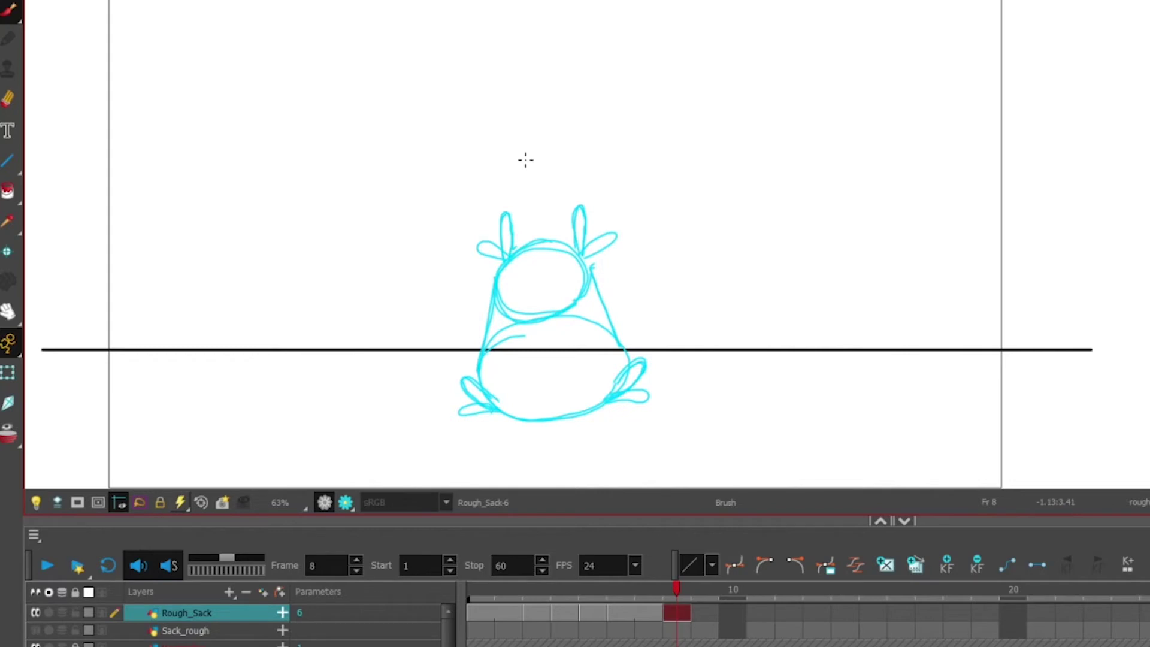
# Step: Erase the old slanted ears and the stray line inside the upper body of the frame 8 sack
pyautogui.click(8, 99)
pyautogui.moveTo(481, 241); pyautogui.dragTo(492, 238)
pyautogui.moveTo(594, 238)
pyautogui.mouseDown()
pyautogui.moveTo(599, 274)
pyautogui.moveTo(617, 220)
pyautogui.mouseUp()
pyautogui.moveTo(503, 340); pyautogui.dragTo(530, 336)
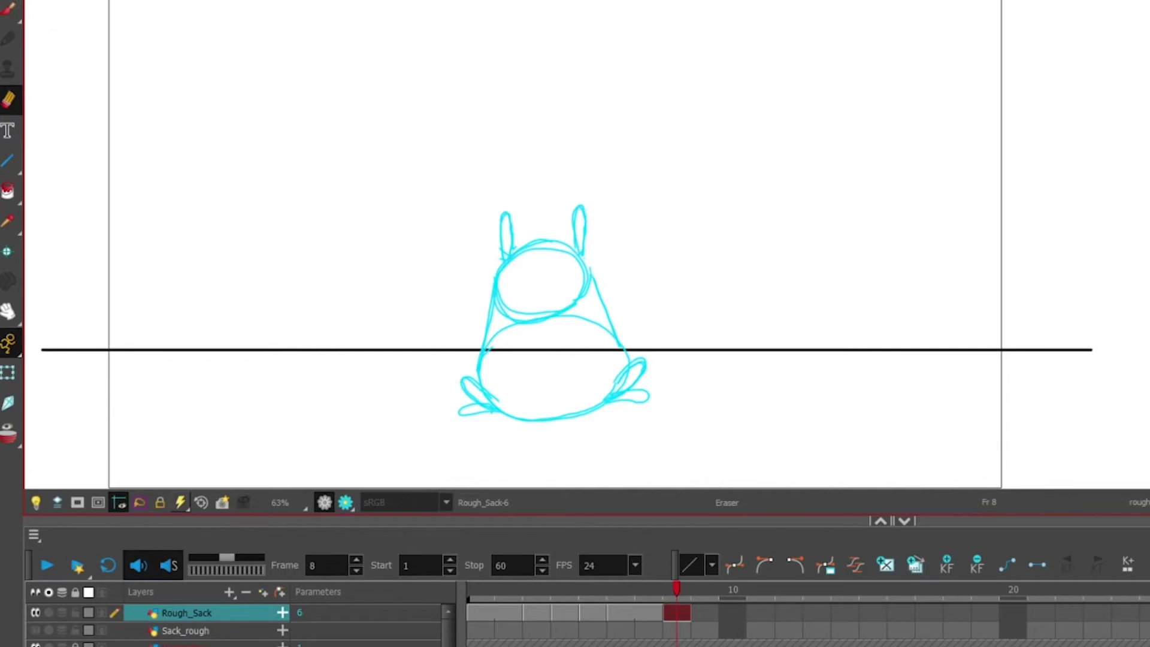
# Step: Select the whole frame 8 sack with the Cutter and nudge it slightly upward relative to the ground line
pyautogui.hotkey('alt', 't')
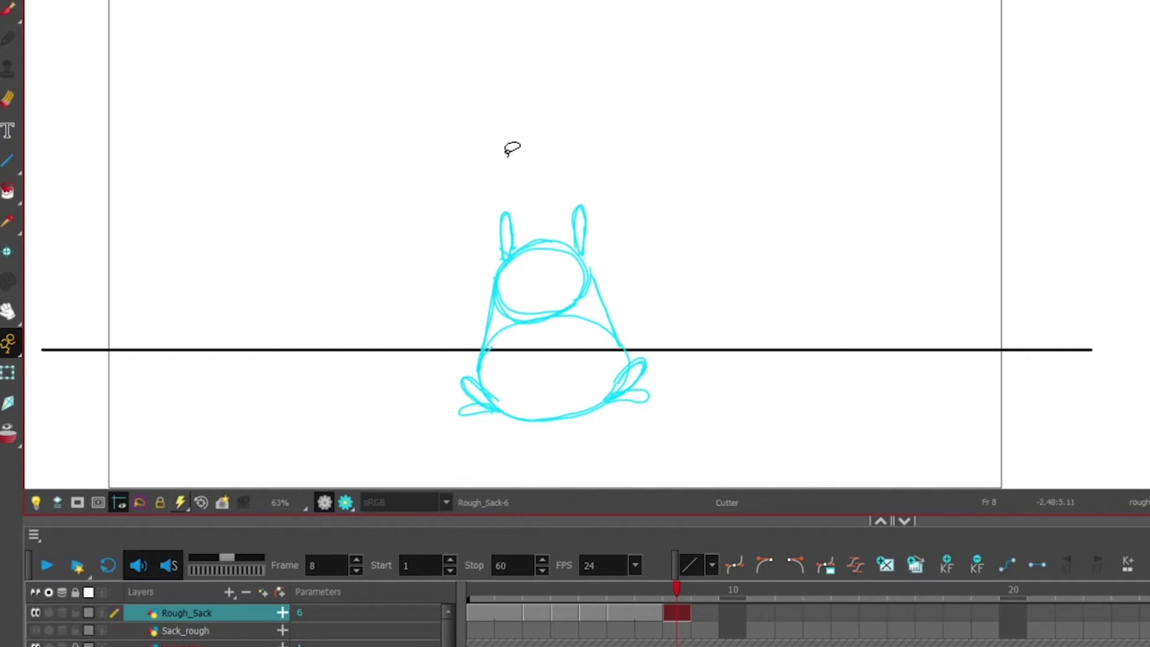
pyautogui.moveTo(559, 180)
pyautogui.mouseDown()
pyautogui.moveTo(611, 483)
pyautogui.moveTo(567, 160)
pyautogui.moveTo(549, 176)
pyautogui.mouseUp()
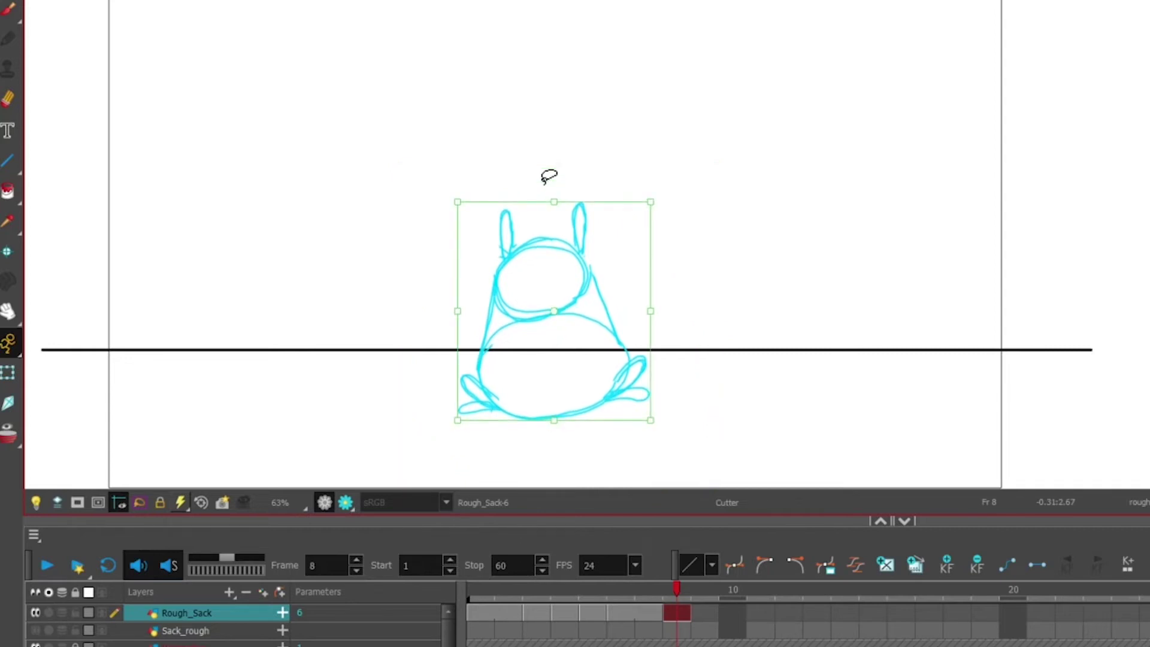
pyautogui.press('Up')
pyautogui.press('Up')
pyautogui.press('Up')
pyautogui.press('Up')
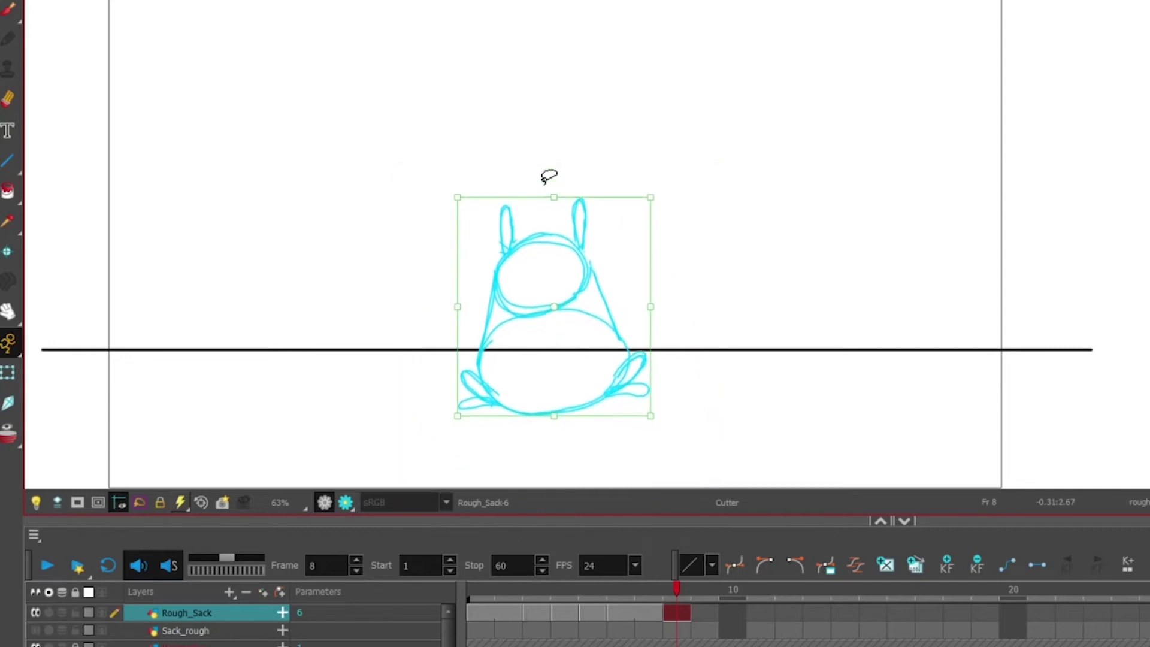
pyautogui.press('Up')
pyautogui.press('Up')
pyautogui.press('Up')
pyautogui.press('Up')
pyautogui.press('Up')
pyautogui.press('Up')
pyautogui.press('Up')
pyautogui.press('Up')
pyautogui.press('Up')
pyautogui.press('Up')
pyautogui.press('Up')
pyautogui.press('Up')
pyautogui.press('Up')
pyautogui.press('Up')
pyautogui.press('Up')
pyautogui.press('Up')
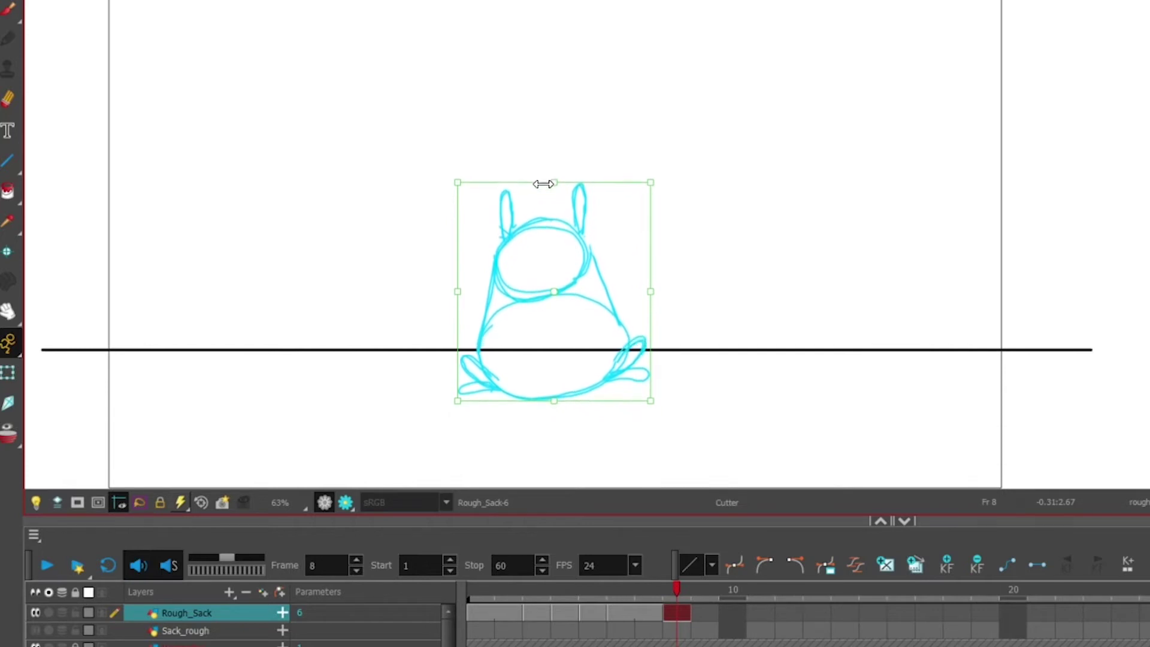
pyautogui.press('Up')
pyautogui.press('Up')
pyautogui.press('Up')
pyautogui.press('Up')
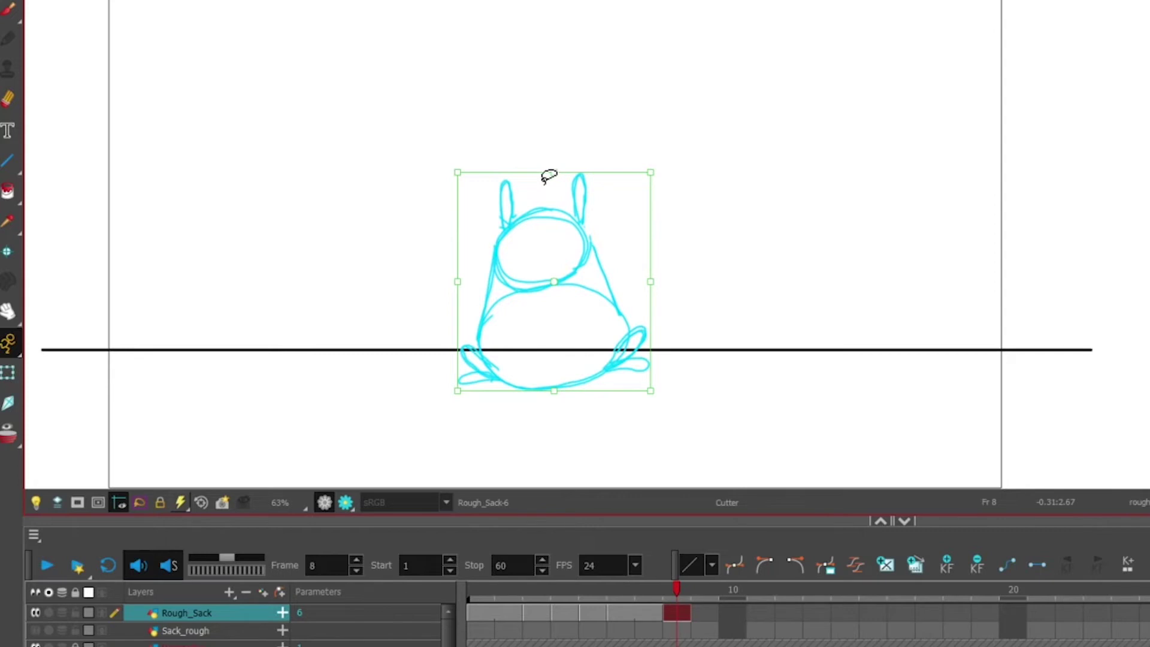
# Step: Compare the sack drawing at frame 8 with the opening pose at frame 2 and the airborne pose at frame 7
pyautogui.click(508, 614)
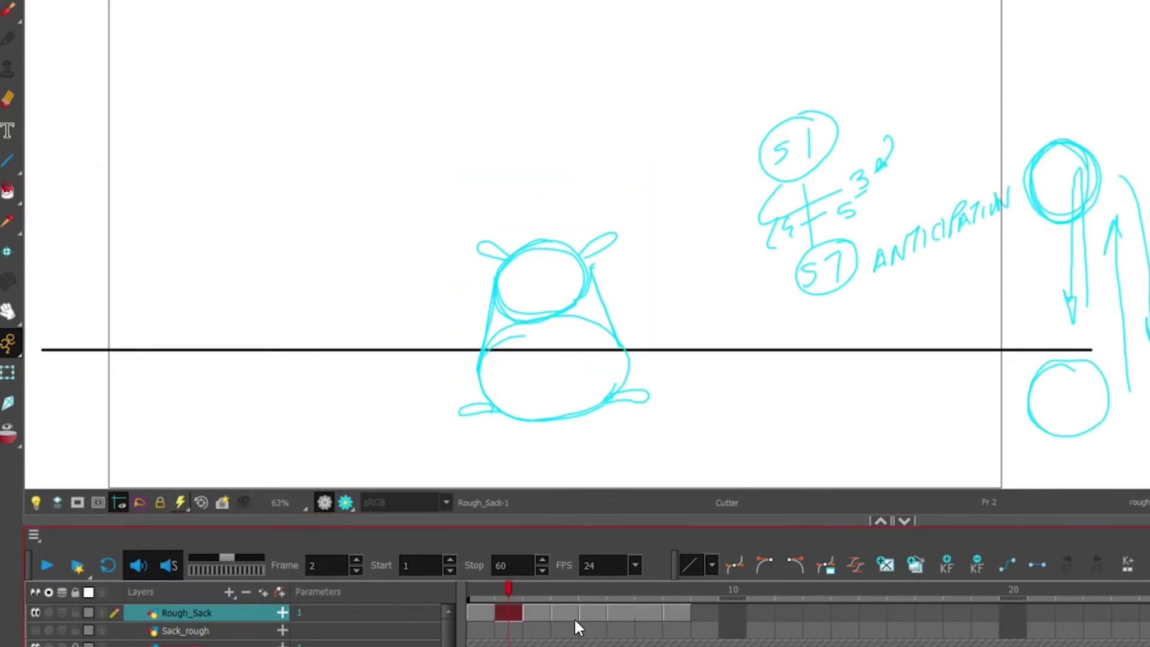
pyautogui.click(678, 614)
pyautogui.click(509, 615)
pyautogui.click(677, 614)
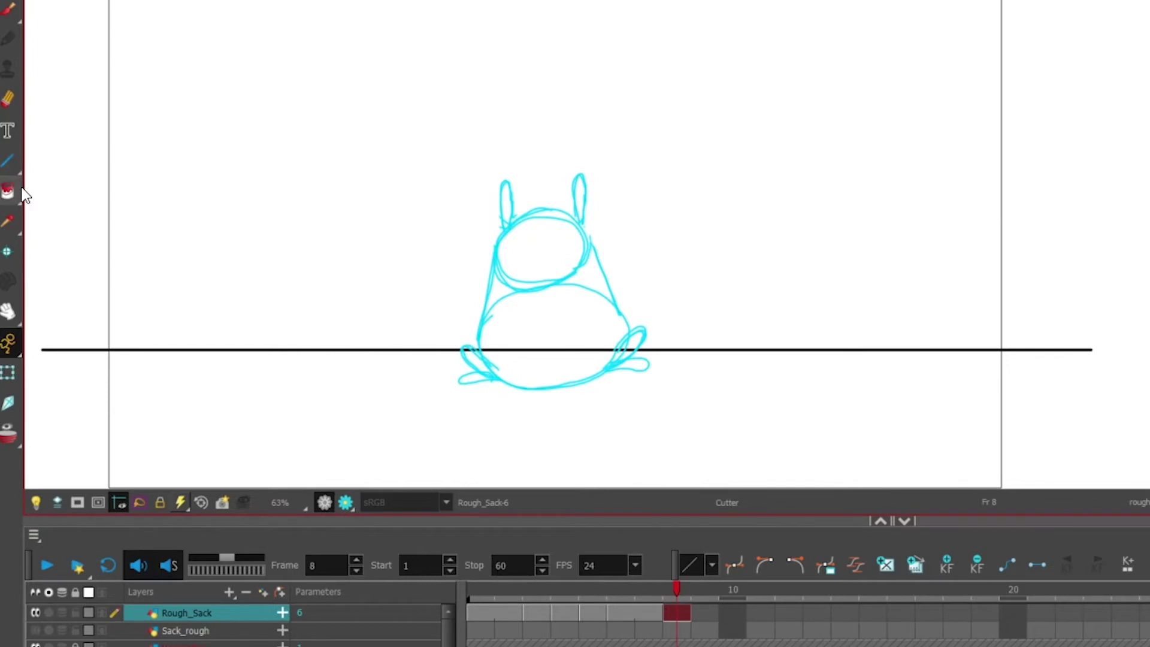
pyautogui.click(638, 610)
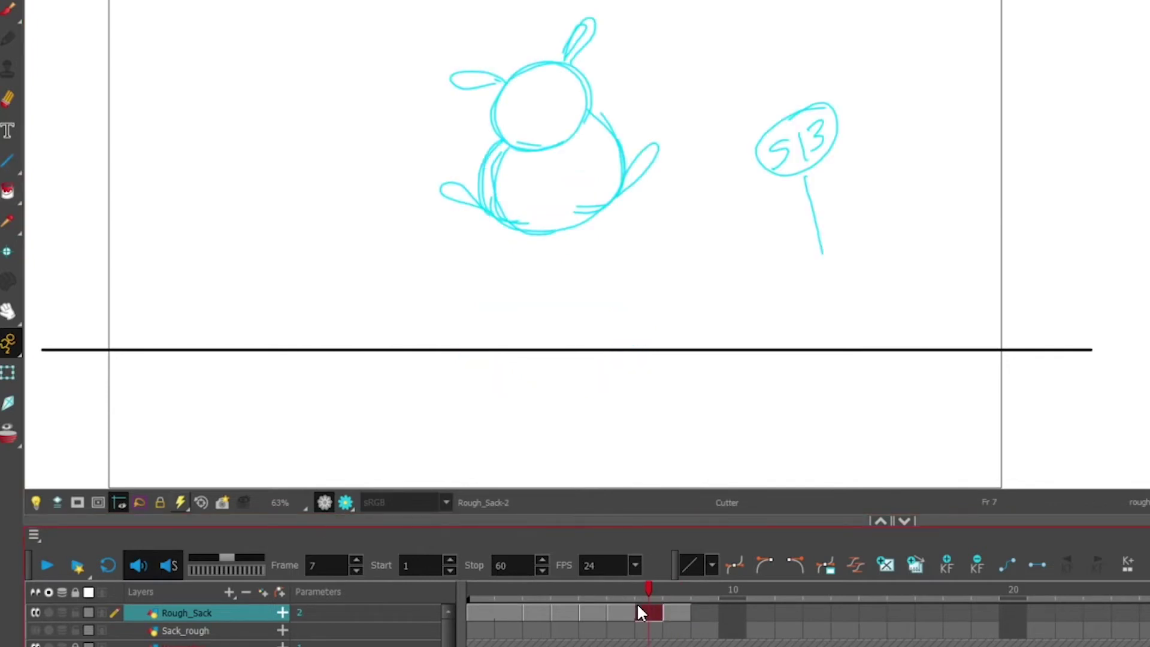
# Step: Flip between the sack drawings at frames 2, 5, 6, 7 and 8 to check the spacing from airborne to landing and back to the opening pose
pyautogui.click(676, 611)
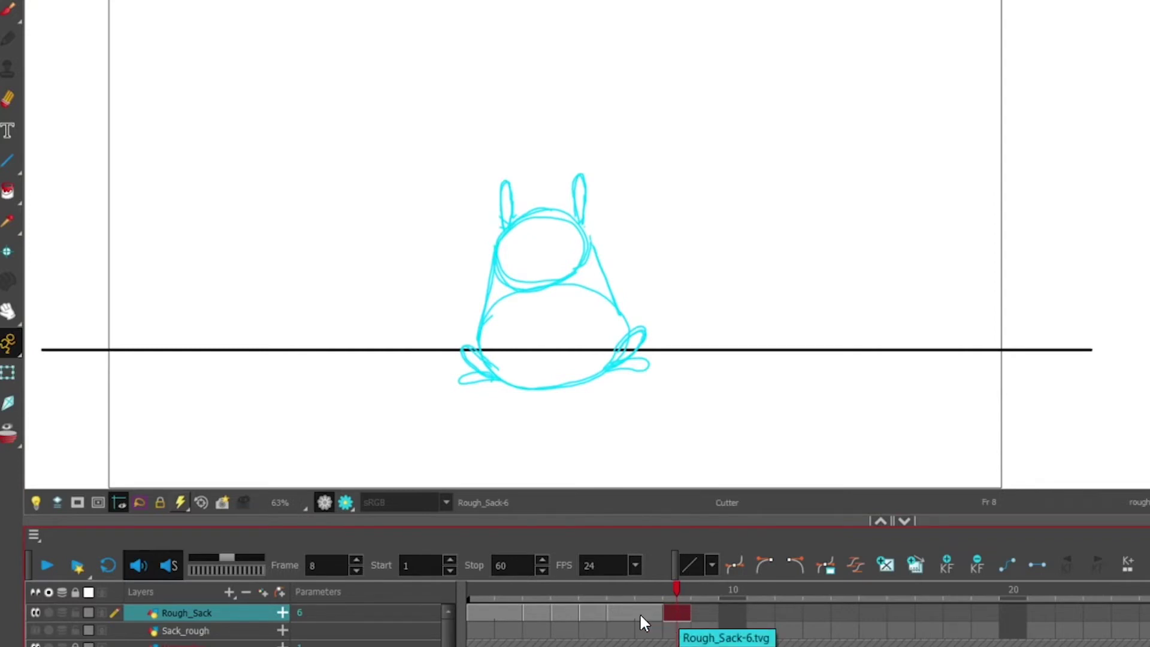
pyautogui.click(516, 612)
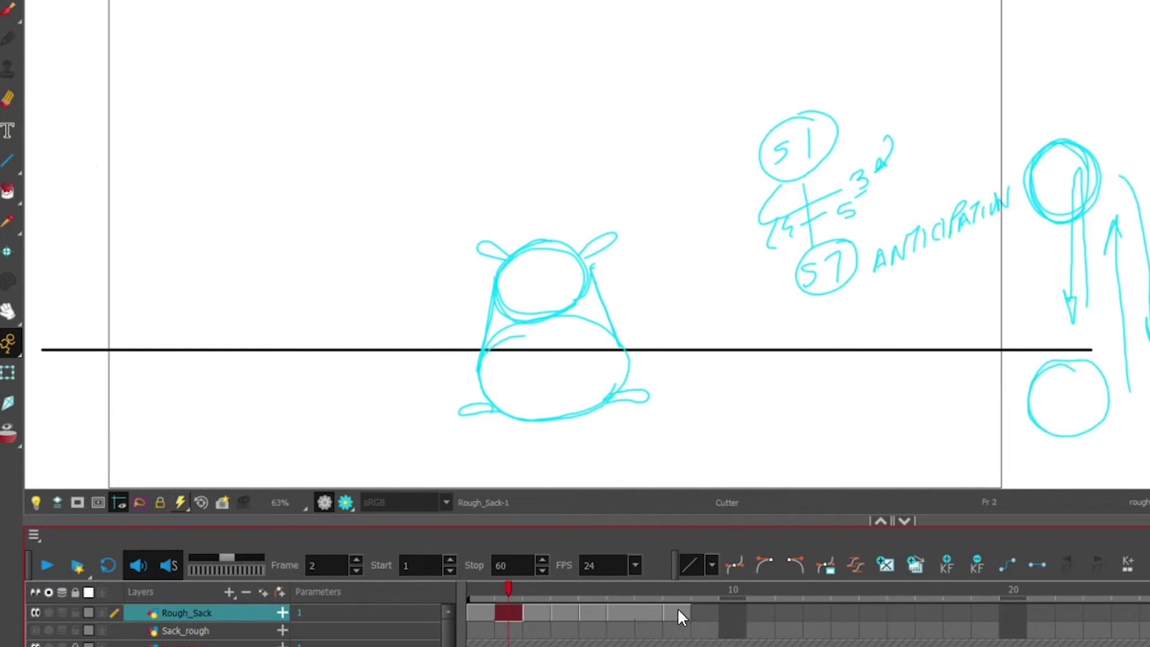
pyautogui.click(678, 611)
pyautogui.click(507, 612)
pyautogui.click(677, 613)
pyautogui.click(514, 614)
pyautogui.click(684, 614)
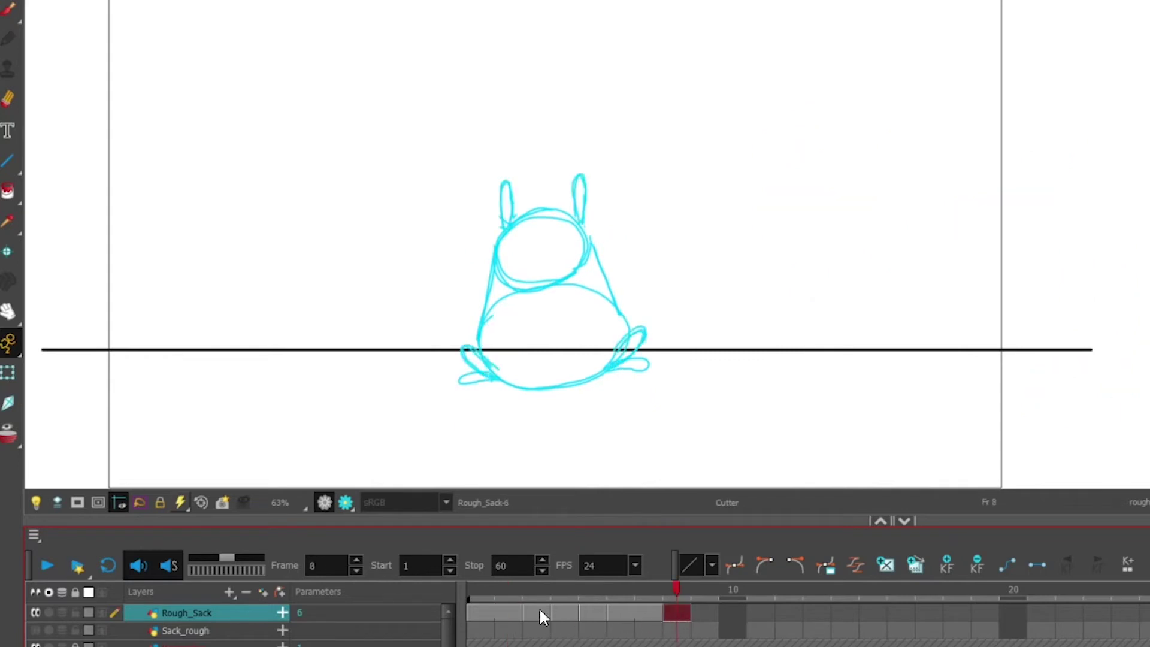
pyautogui.click(513, 613)
pyautogui.click(671, 612)
pyautogui.click(618, 613)
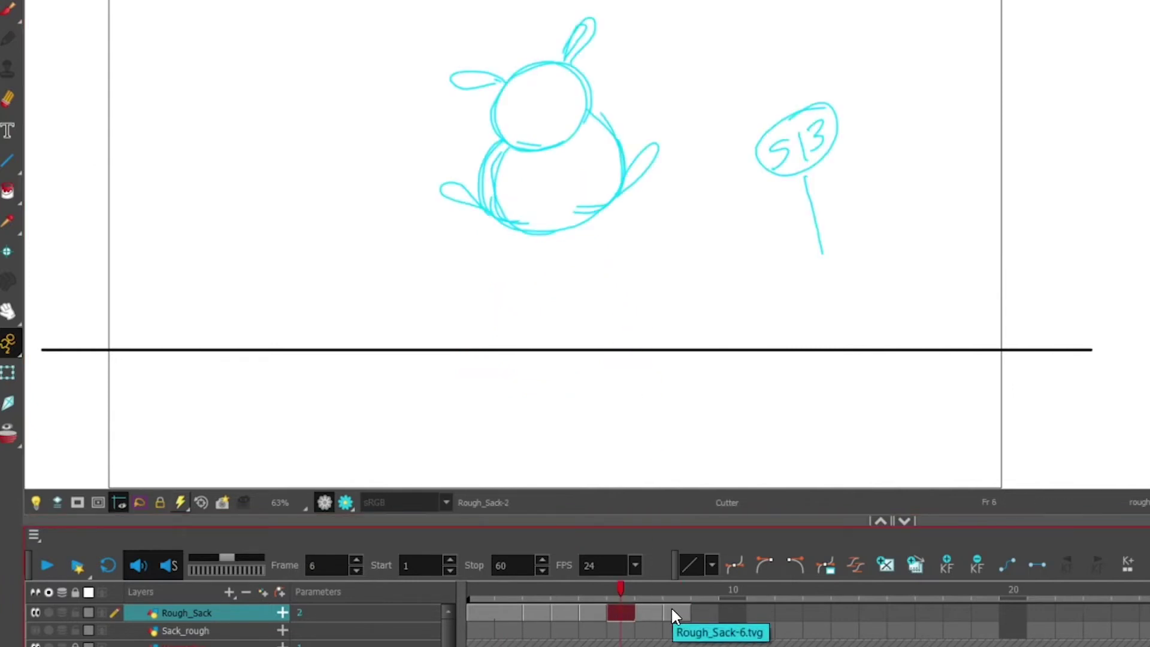
pyautogui.click(672, 610)
pyautogui.click(599, 613)
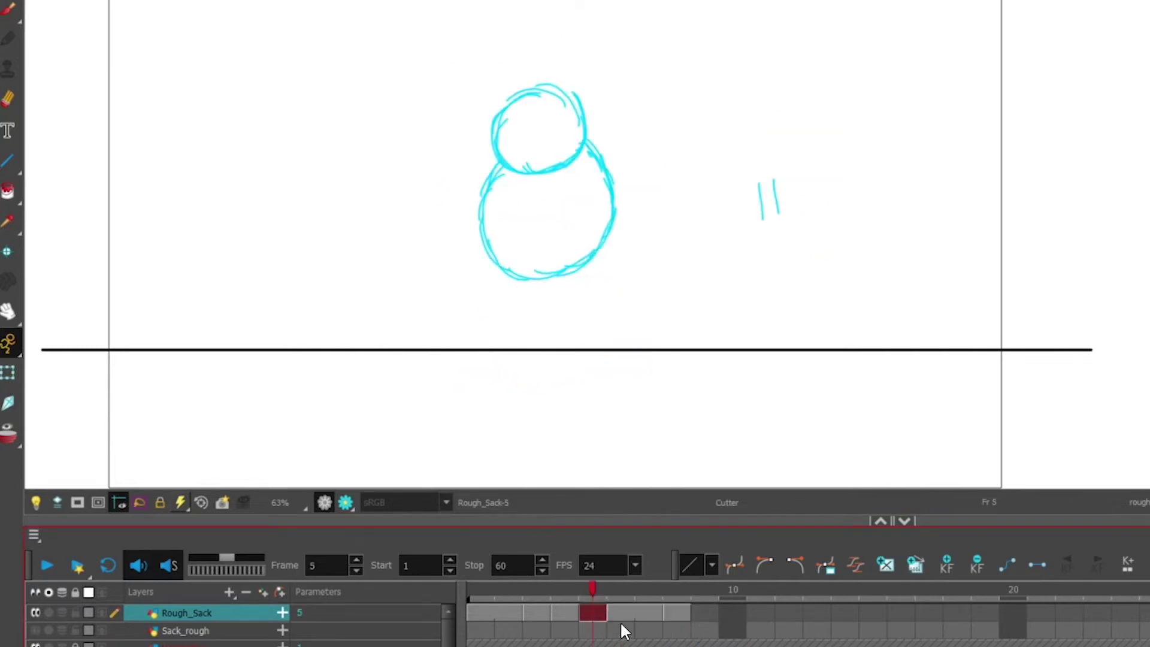
pyautogui.click(621, 614)
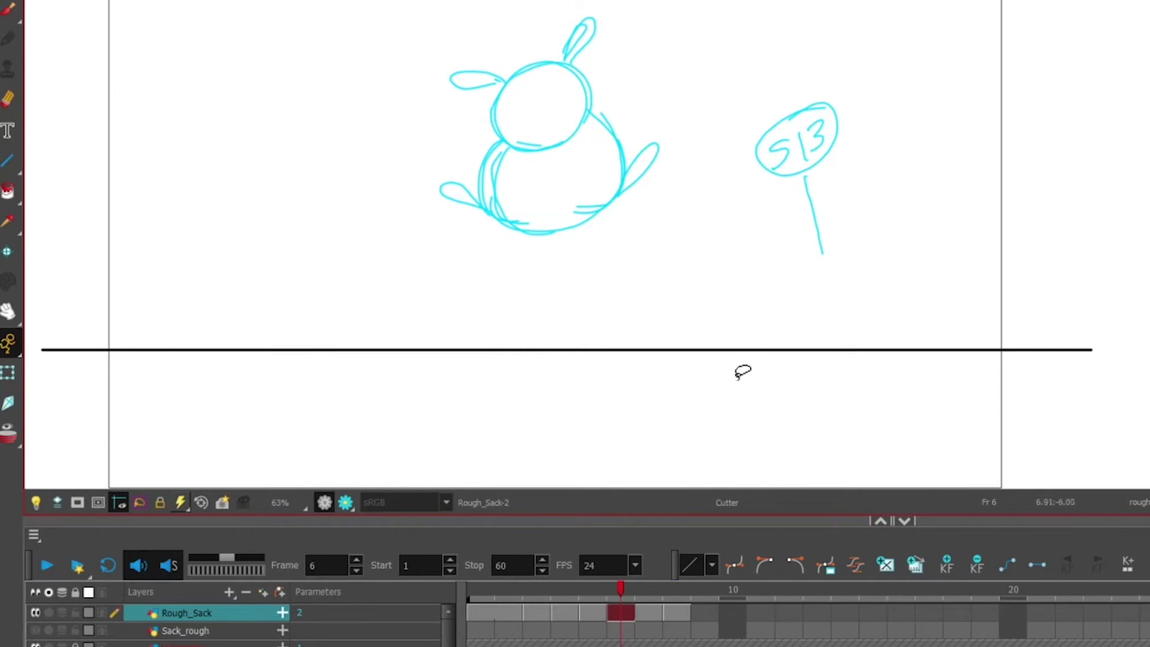
pyautogui.click(676, 614)
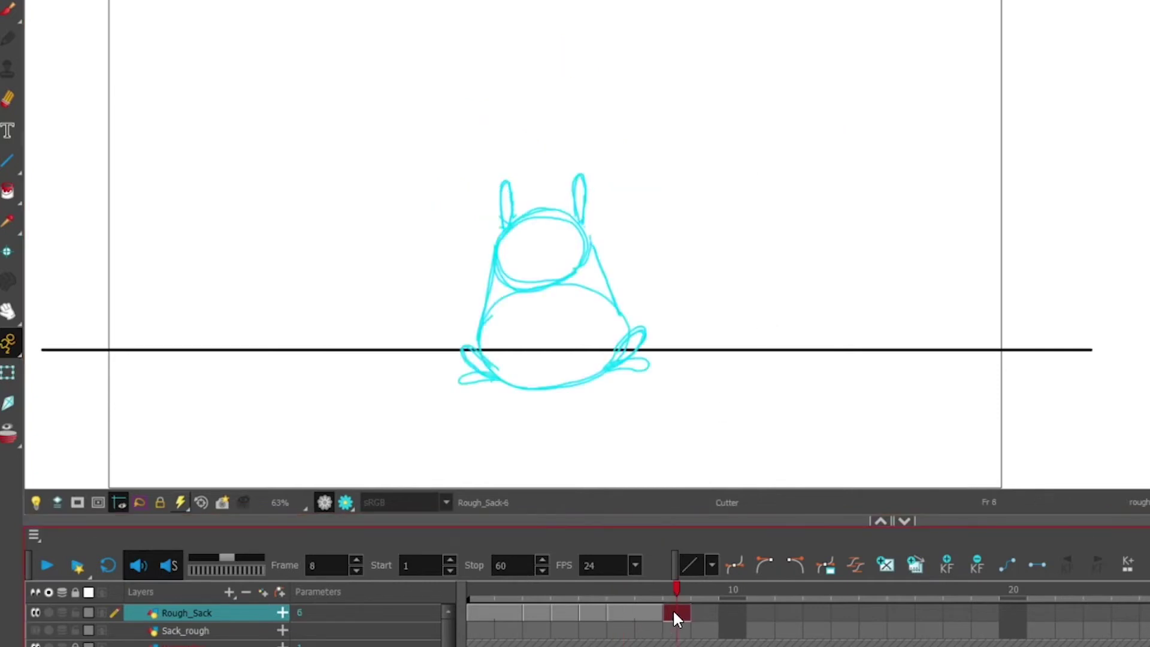
# Step: Brush tick marks numbered 15 and 17 onto the timing chart below S13 at frame 6, and label the frame 8 sack drawing 17
pyautogui.click(622, 612)
pyautogui.click(9, 10)
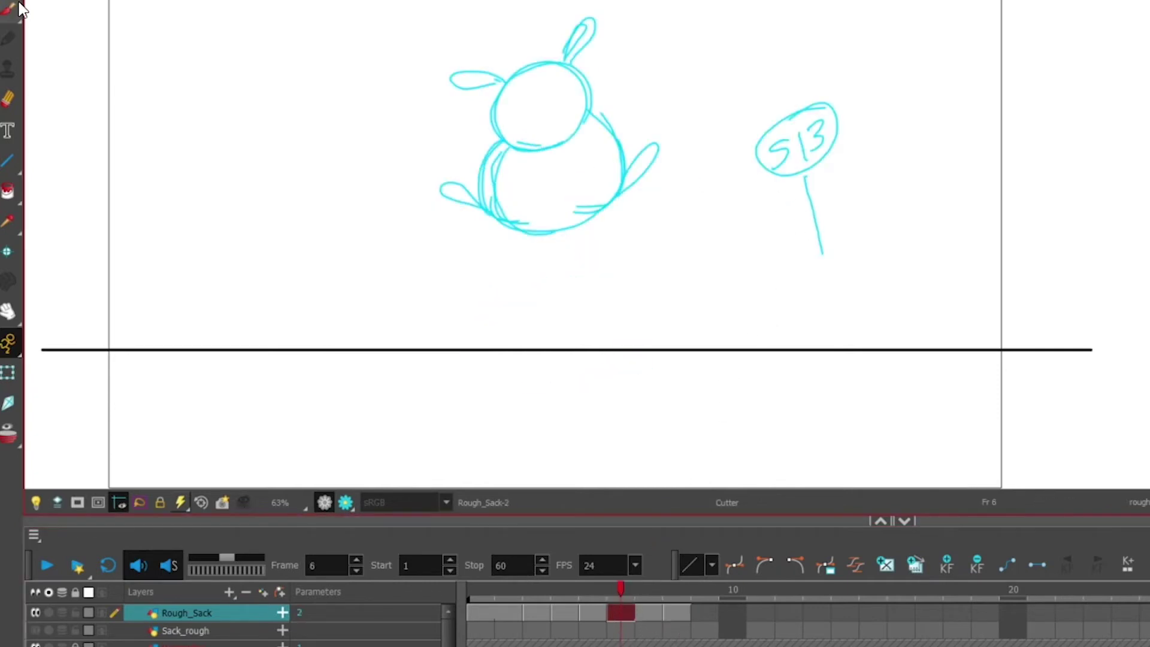
pyautogui.moveTo(783, 231); pyautogui.dragTo(865, 188)
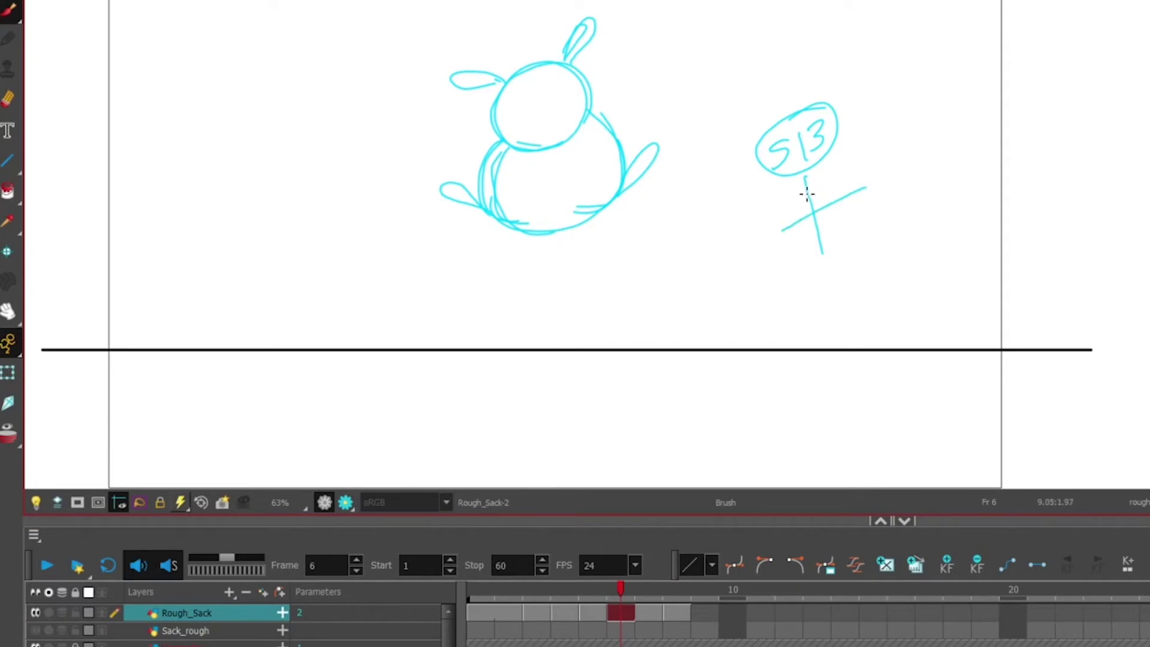
pyautogui.moveTo(793, 196)
pyautogui.mouseDown()
pyautogui.moveTo(850, 170)
pyautogui.moveTo(896, 184)
pyautogui.mouseUp()
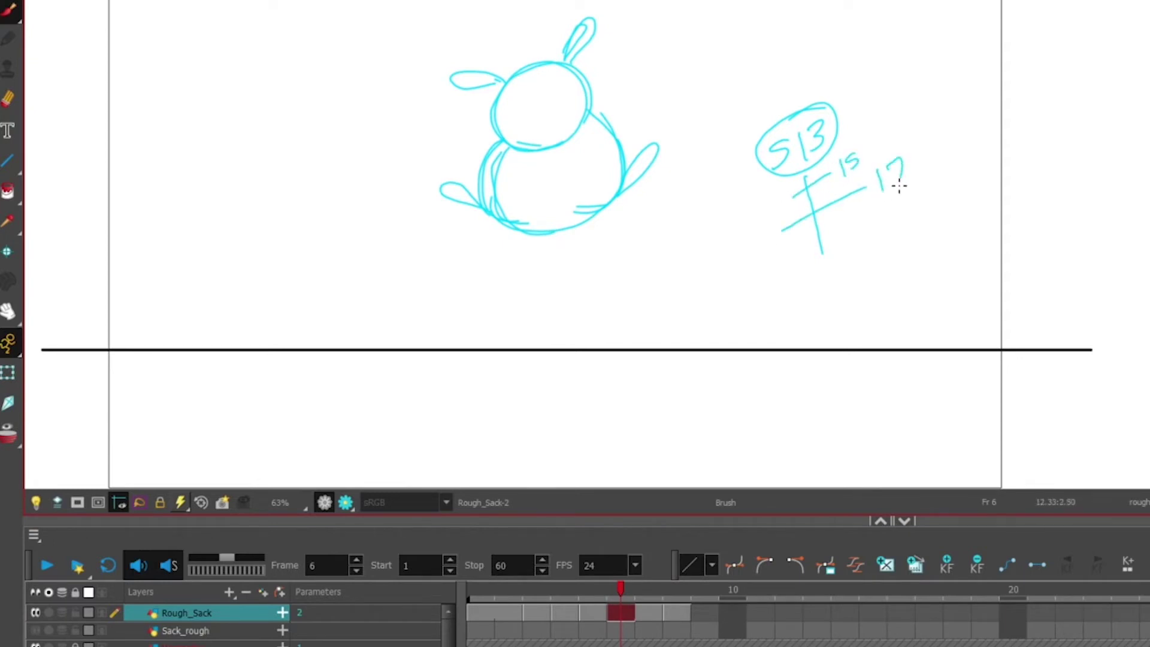
pyautogui.click(671, 611)
pyautogui.moveTo(829, 200)
pyautogui.mouseDown()
pyautogui.moveTo(837, 238)
pyautogui.moveTo(854, 231)
pyautogui.mouseUp()
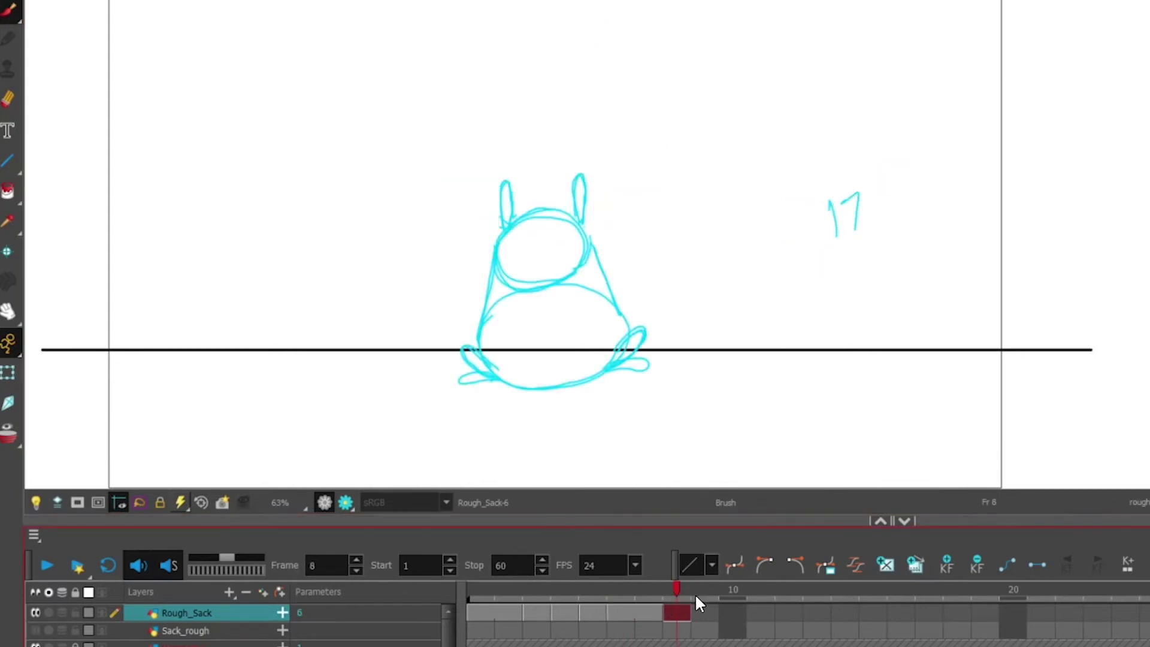
# Step: Compare frames 2 and 8, and close the timing chart on the airborne drawing with a circled S19 at its lower end
pyautogui.click(511, 610)
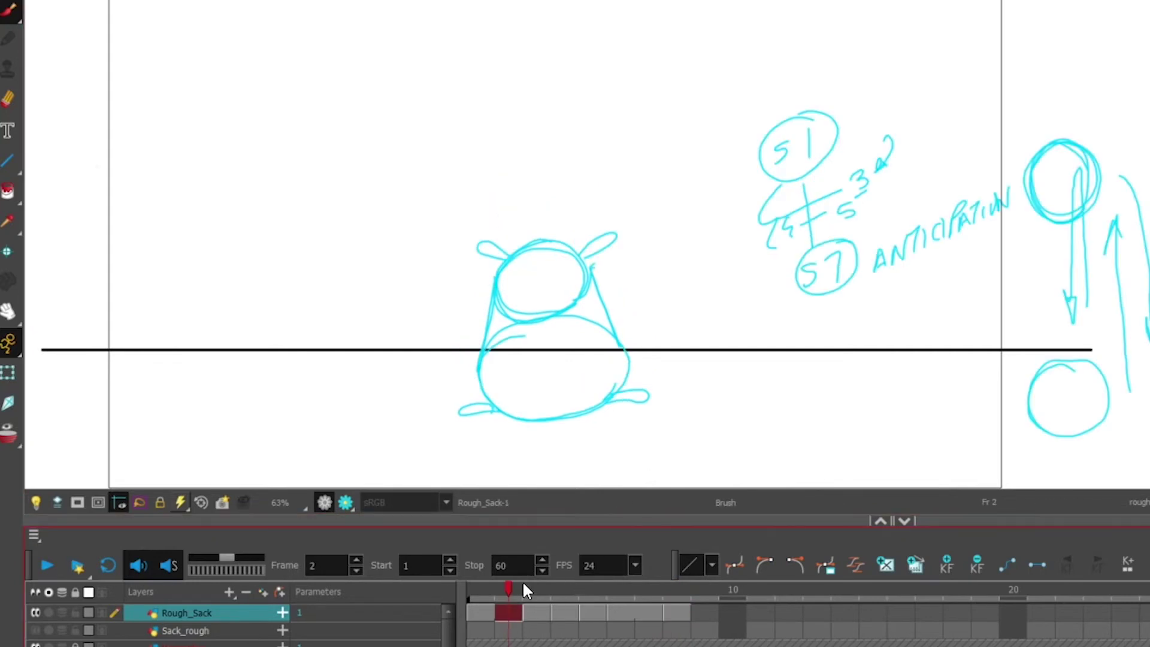
pyautogui.moveTo(506, 590)
pyautogui.mouseDown()
pyautogui.moveTo(484, 590)
pyautogui.moveTo(691, 595)
pyautogui.mouseUp()
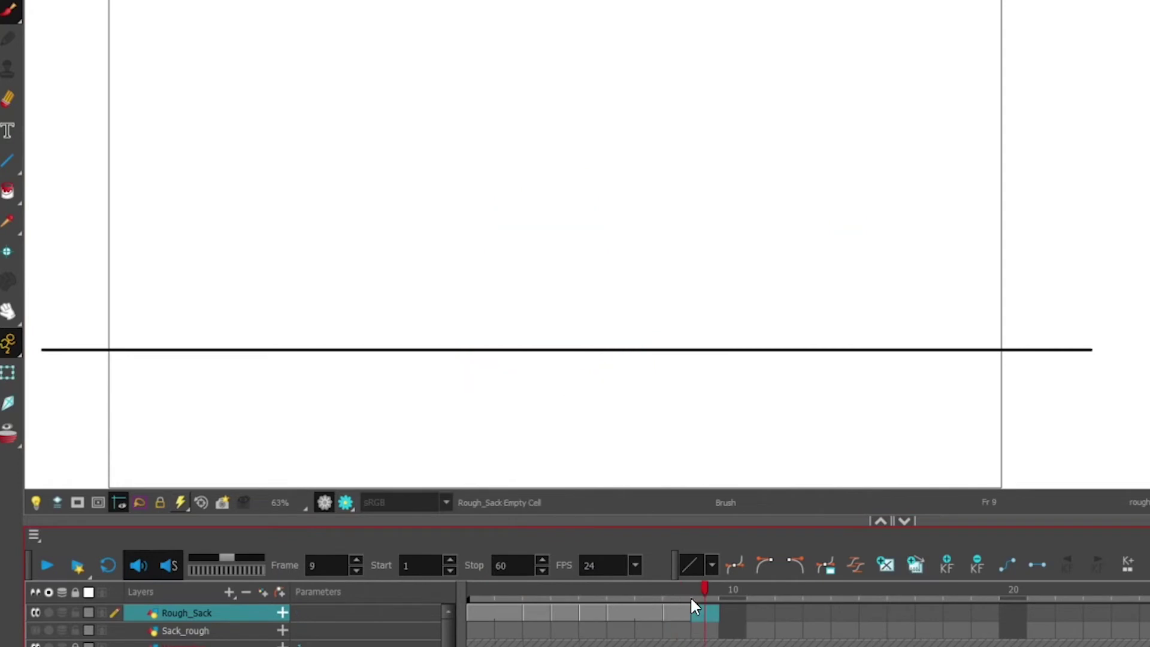
pyautogui.click(509, 593)
pyautogui.click(677, 594)
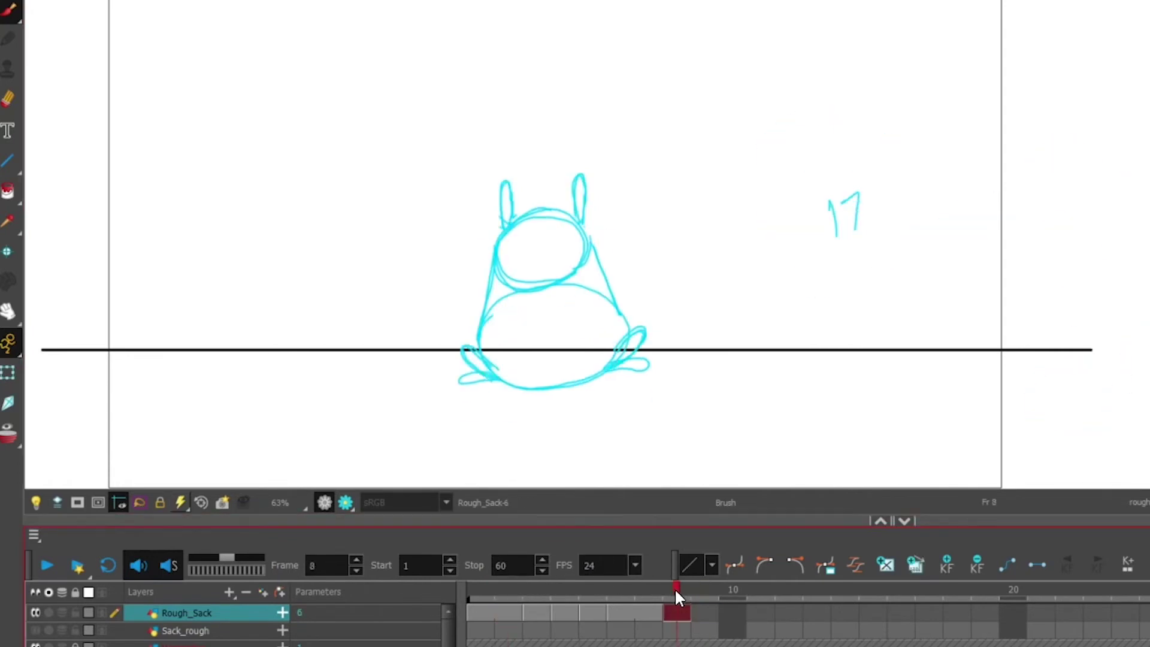
pyautogui.click(511, 590)
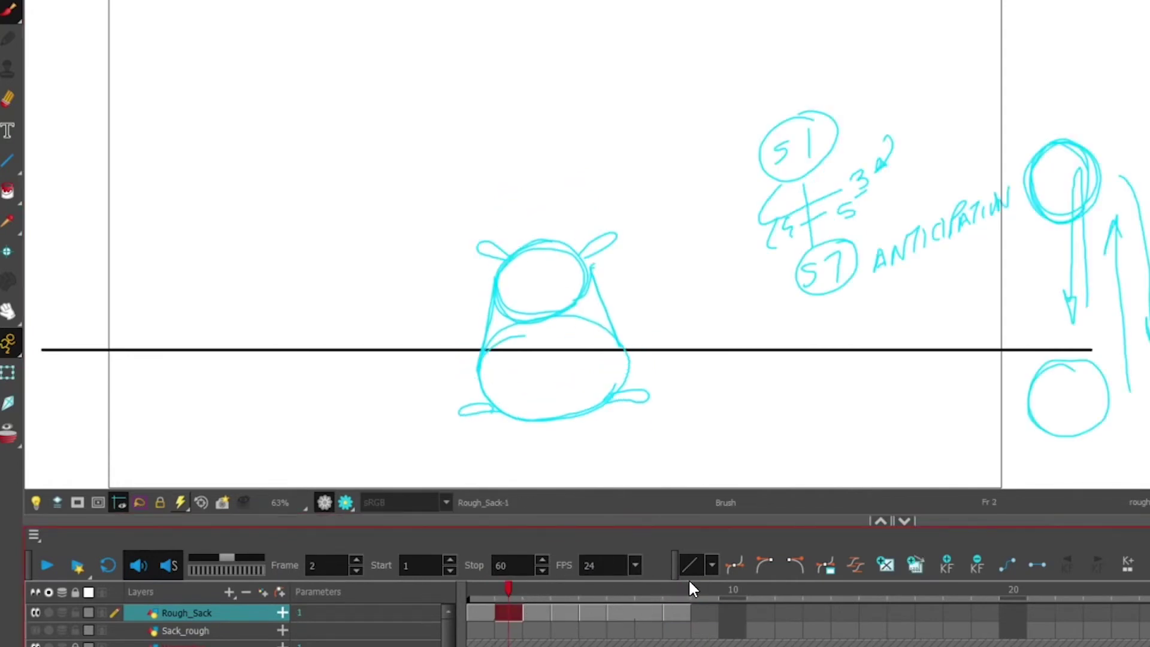
pyautogui.click(656, 592)
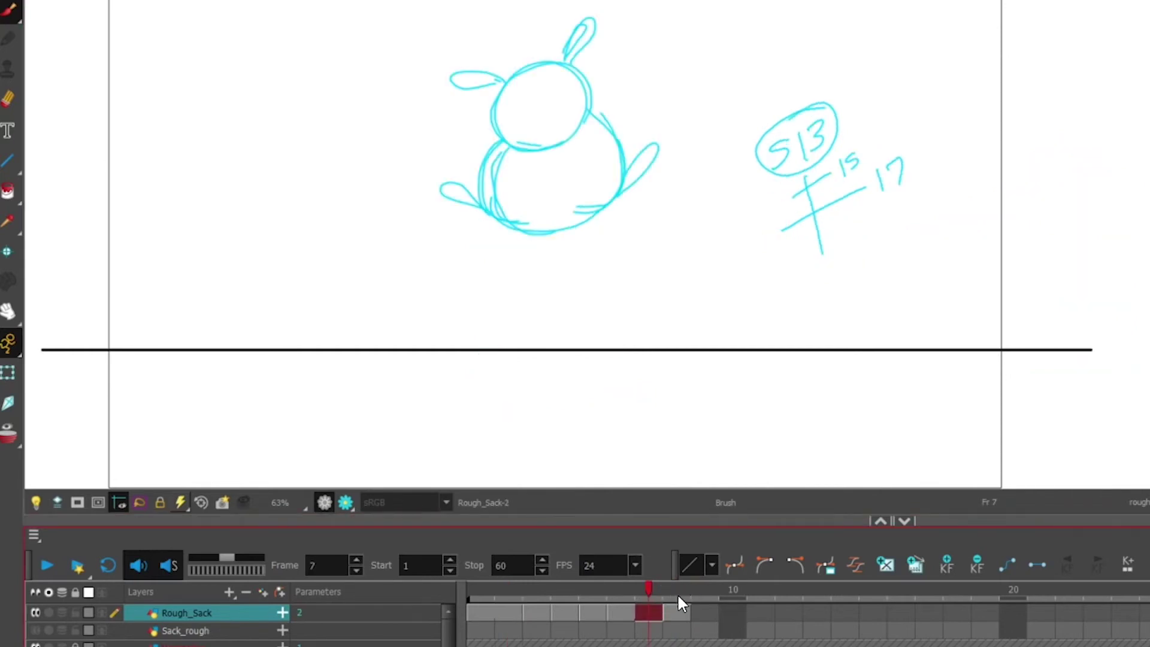
pyautogui.moveTo(843, 251)
pyautogui.mouseDown()
pyautogui.moveTo(800, 321)
pyautogui.moveTo(872, 284)
pyautogui.moveTo(807, 309)
pyautogui.mouseUp()
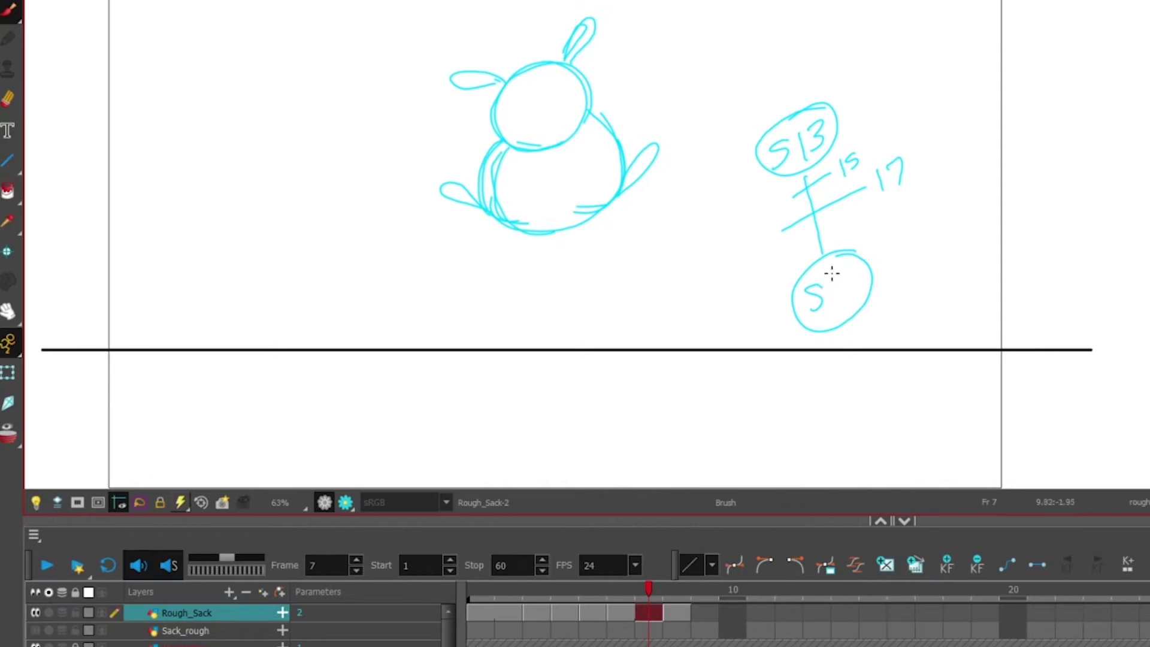
pyautogui.moveTo(836, 271)
pyautogui.mouseDown()
pyautogui.moveTo(832, 316)
pyautogui.moveTo(855, 264)
pyautogui.moveTo(845, 316)
pyautogui.mouseUp()
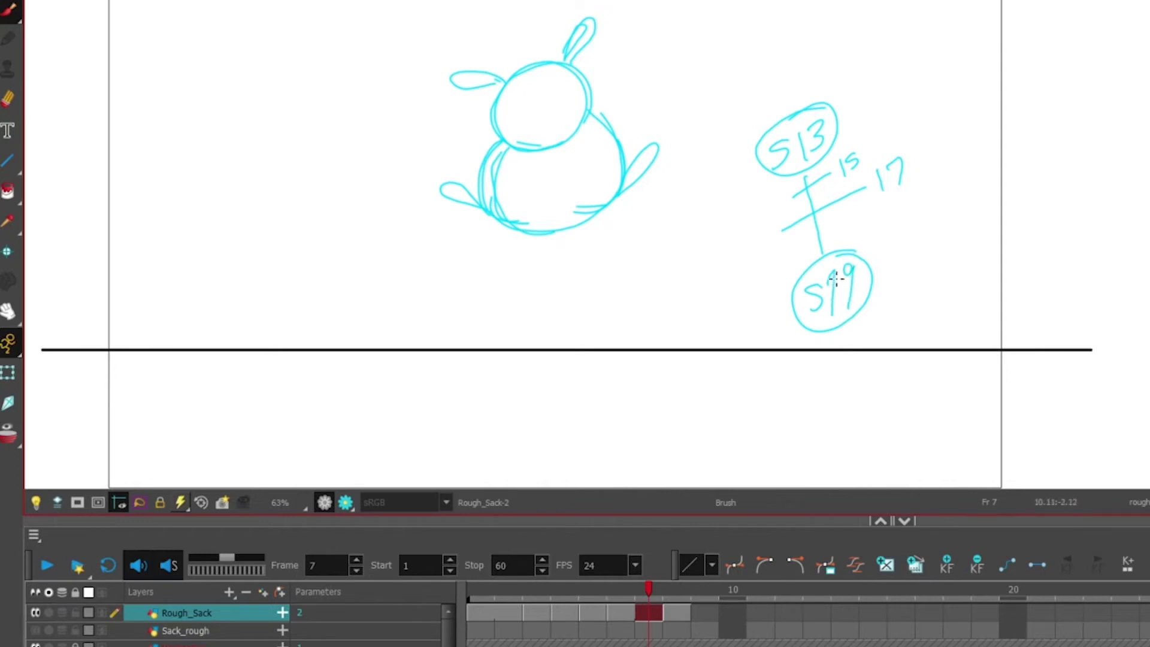
# Step: Erase the 19 in the chart's lower circle, write 1 in its place to read S1, and add an equals sign beside it
pyautogui.click(674, 607)
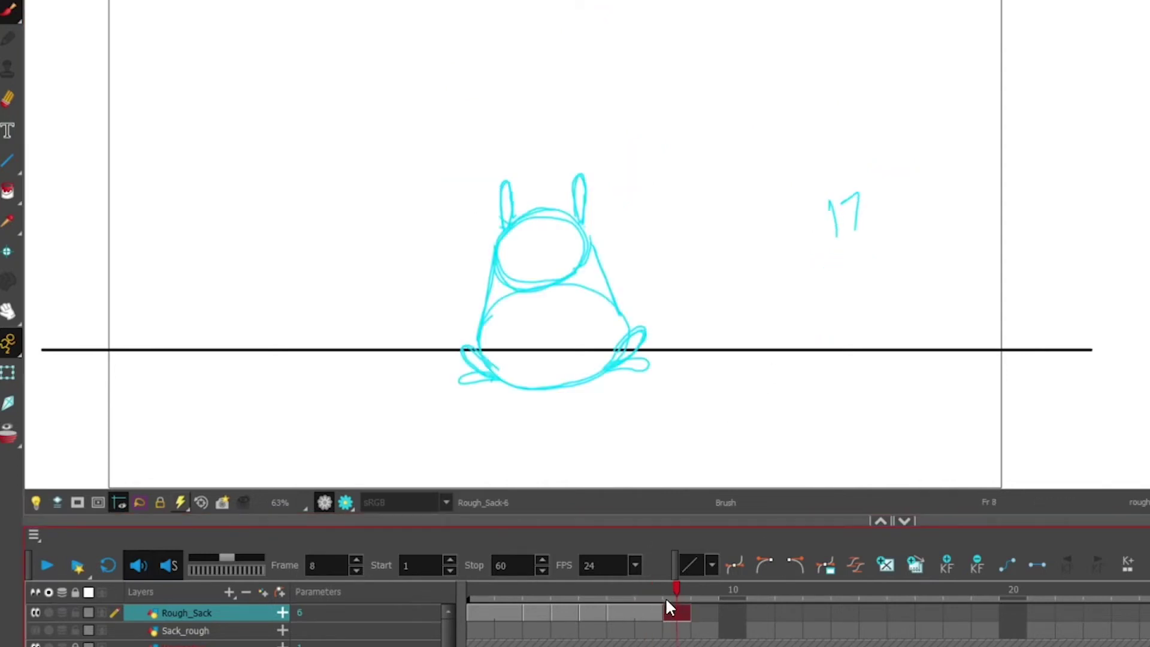
pyautogui.click(510, 609)
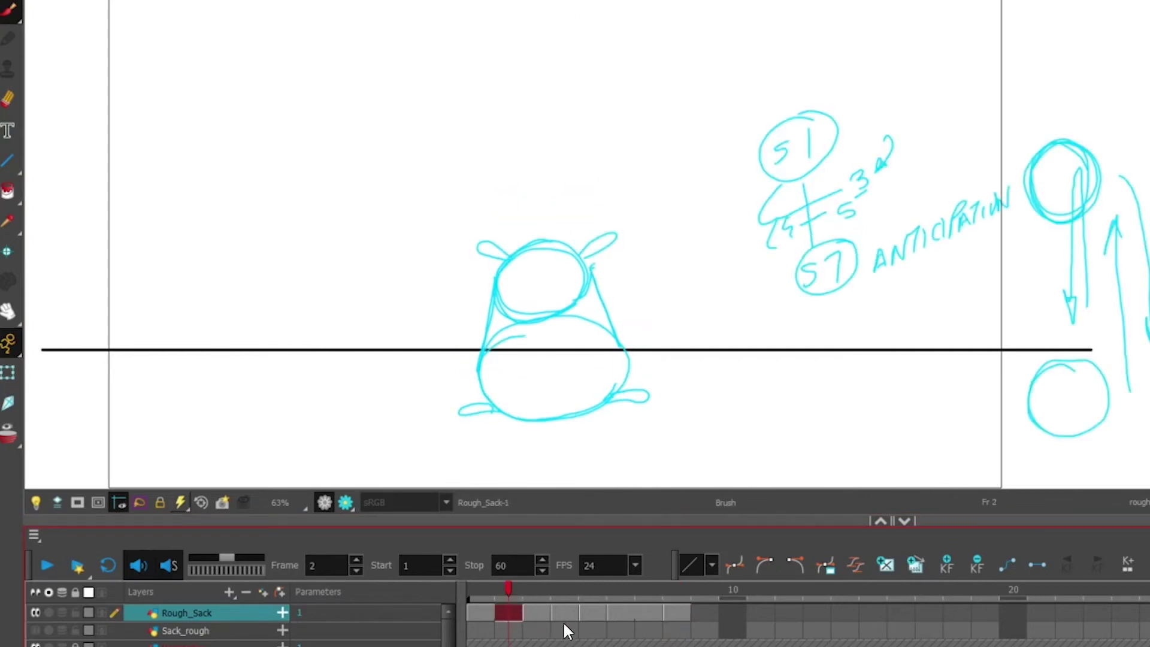
pyautogui.click(649, 608)
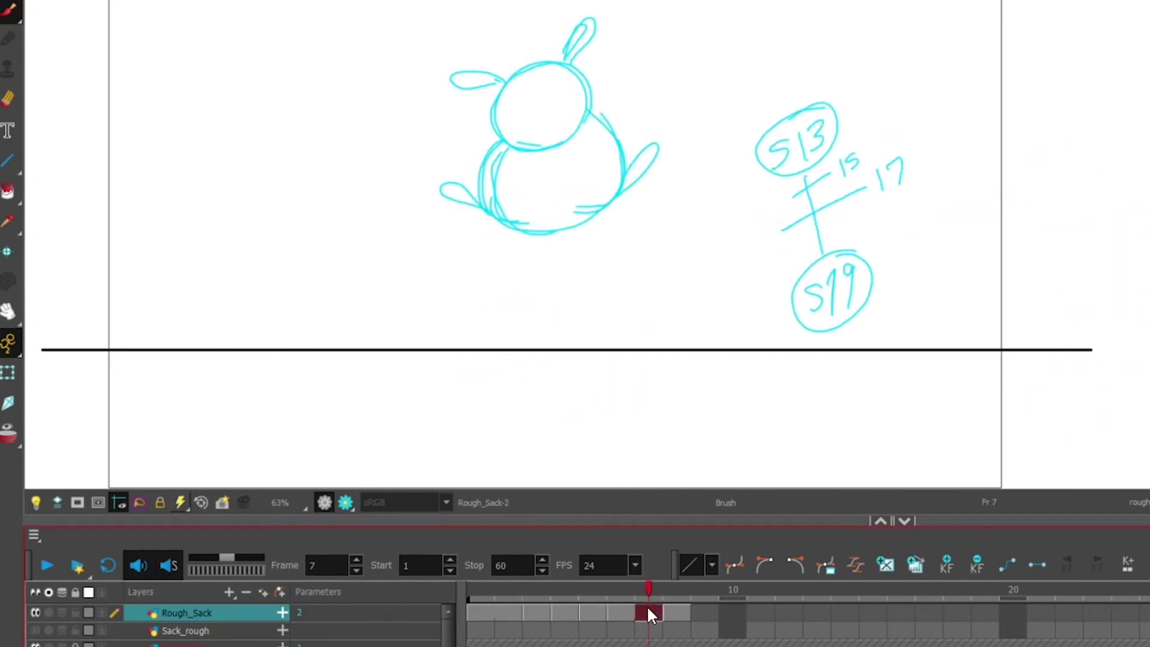
pyautogui.click(8, 99)
pyautogui.moveTo(843, 273)
pyautogui.mouseDown()
pyautogui.moveTo(834, 314)
pyautogui.moveTo(853, 269)
pyautogui.moveTo(851, 305)
pyautogui.mouseUp()
pyautogui.hotkey('alt', 'b')
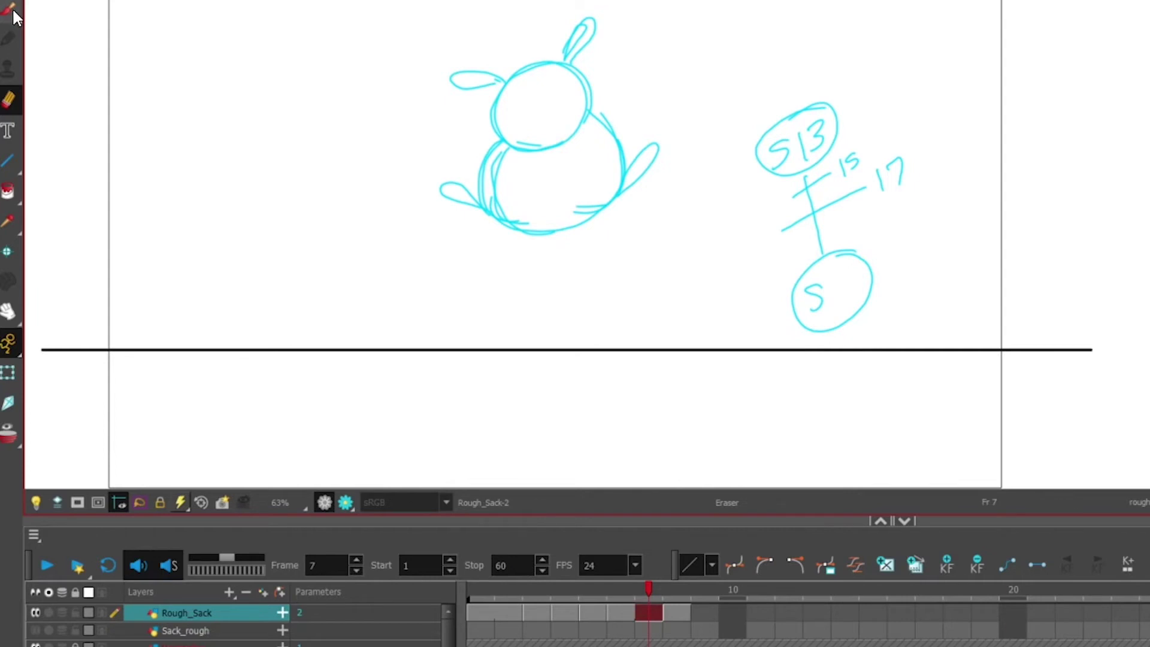
pyautogui.moveTo(842, 265)
pyautogui.mouseDown()
pyautogui.moveTo(845, 303)
pyautogui.moveTo(829, 288)
pyautogui.mouseUp()
pyautogui.moveTo(836, 307); pyautogui.dragTo(905, 266)
# Step: Write the note HOOK UP after the equals sign and draw an arrow from it towards the chart's 17 mark
pyautogui.moveTo(889, 281); pyautogui.dragTo(931, 246)
pyautogui.moveTo(944, 239)
pyautogui.mouseDown()
pyautogui.moveTo(935, 265)
pyautogui.moveTo(942, 253)
pyautogui.mouseUp()
pyautogui.moveTo(954, 240)
pyautogui.mouseDown()
pyautogui.moveTo(955, 252)
pyautogui.moveTo(981, 215)
pyautogui.moveTo(978, 240)
pyautogui.moveTo(982, 231)
pyautogui.mouseUp()
pyautogui.moveTo(982, 229)
pyautogui.mouseDown()
pyautogui.moveTo(995, 238)
pyautogui.moveTo(990, 223)
pyautogui.mouseUp()
pyautogui.moveTo(951, 256); pyautogui.dragTo(965, 257)
pyautogui.moveTo(972, 243)
pyautogui.mouseDown()
pyautogui.moveTo(966, 280)
pyautogui.moveTo(962, 262)
pyautogui.mouseUp()
pyautogui.moveTo(871, 206)
pyautogui.mouseDown()
pyautogui.moveTo(917, 226)
pyautogui.moveTo(890, 201)
pyautogui.mouseUp()
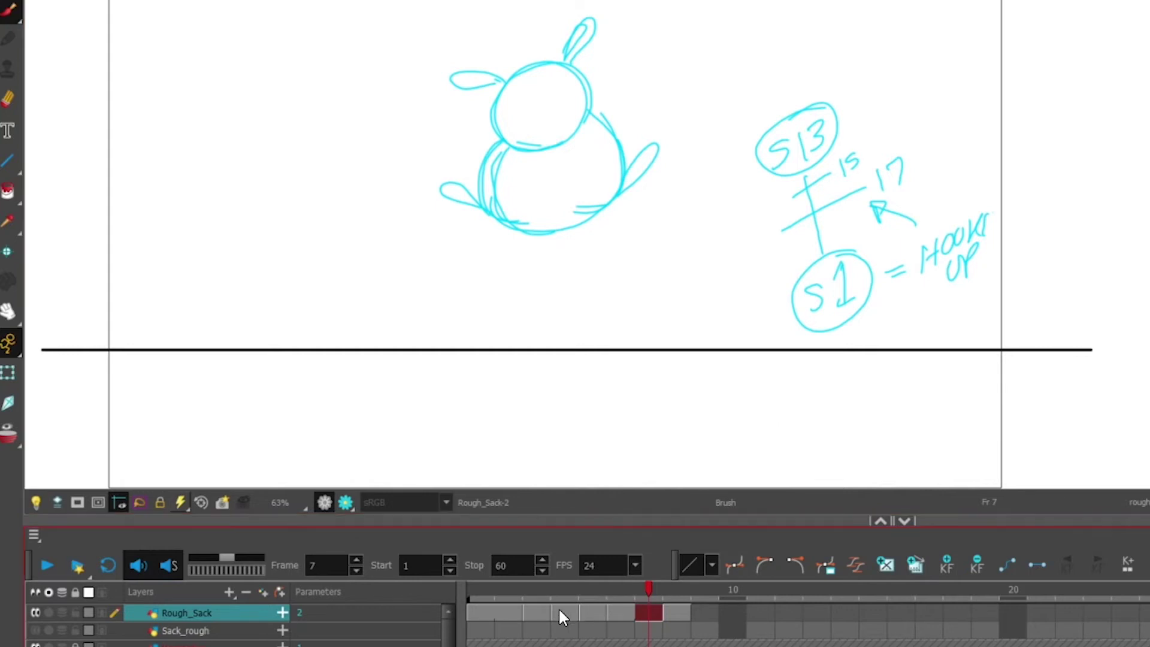
# Step: Step through the sack drawings from frame 2 to frame 8 and back to the opening poses to review the jump cycle
pyautogui.click(517, 611)
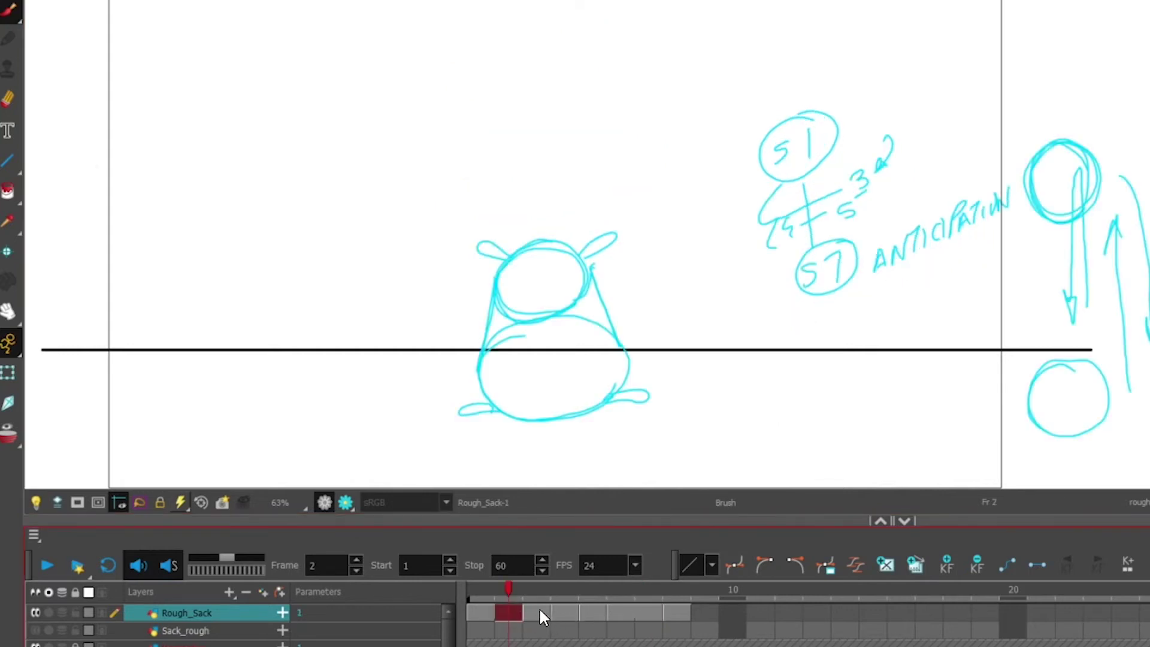
pyautogui.click(537, 608)
pyautogui.click(565, 613)
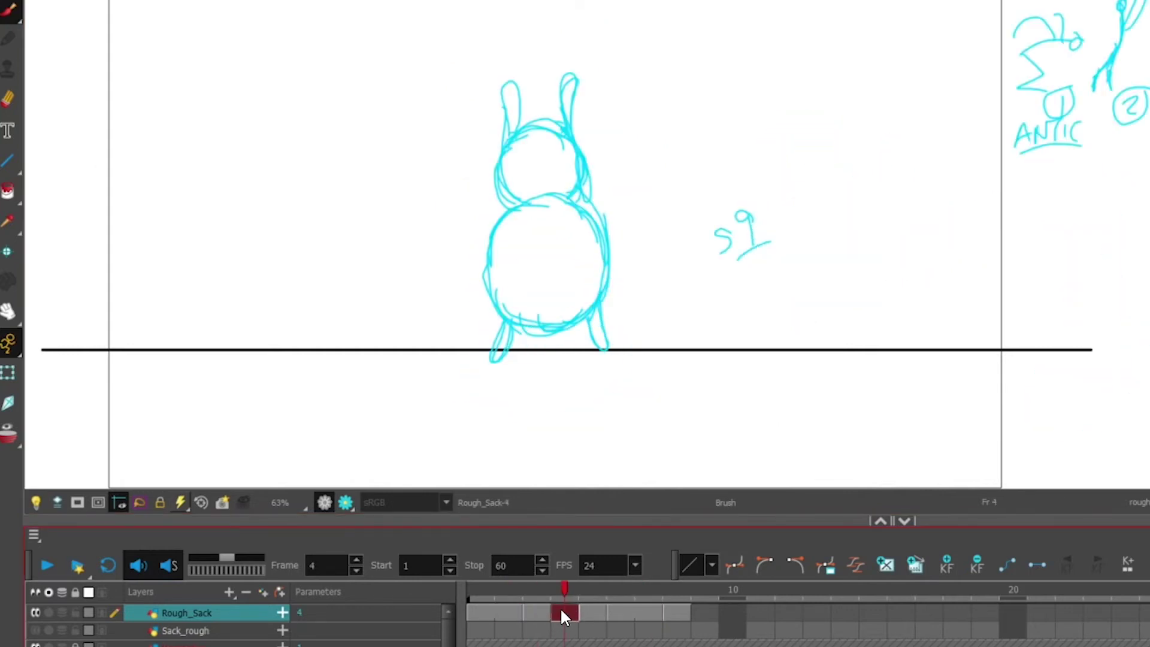
pyautogui.click(595, 610)
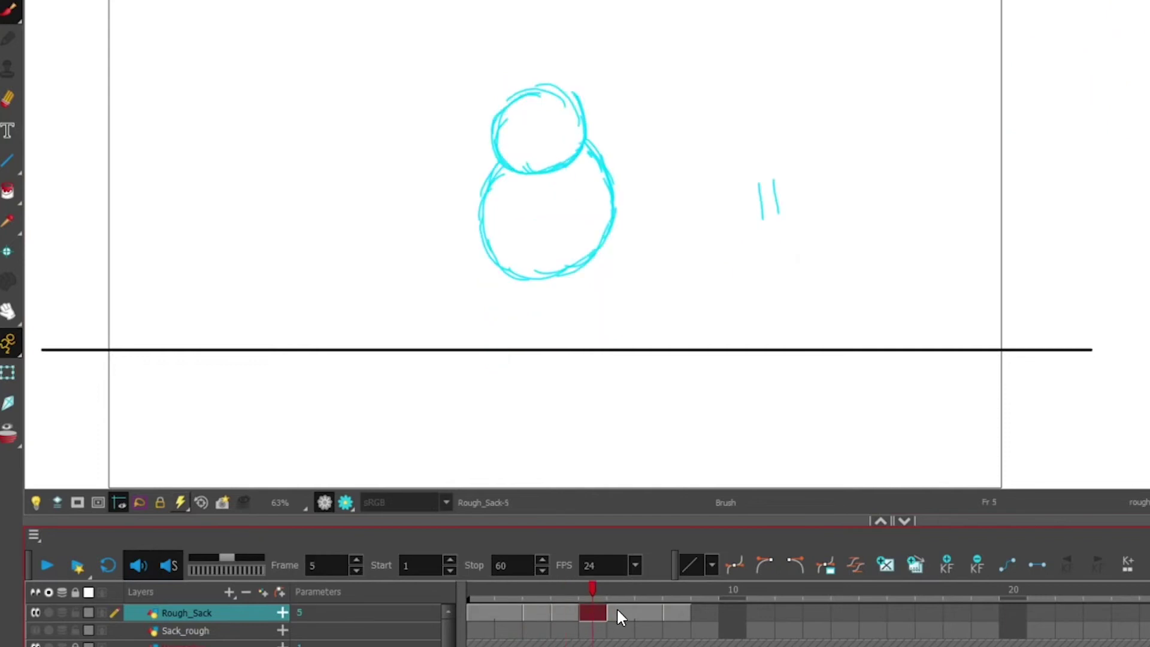
pyautogui.click(623, 617)
pyautogui.click(651, 615)
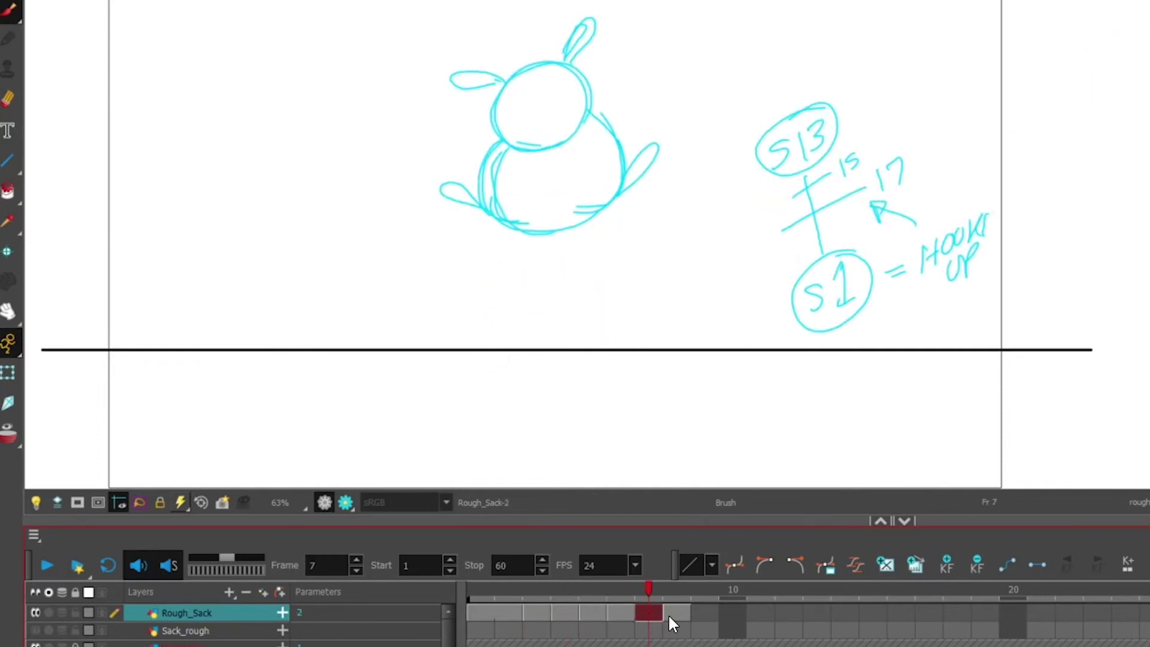
pyautogui.click(674, 618)
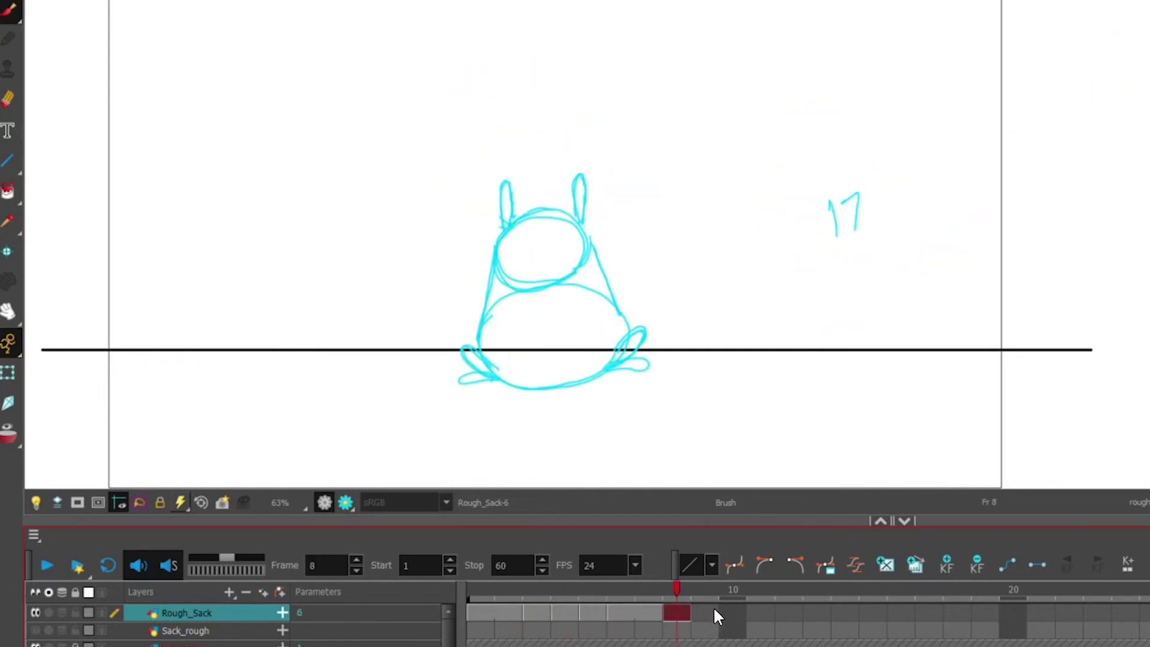
pyautogui.click(510, 611)
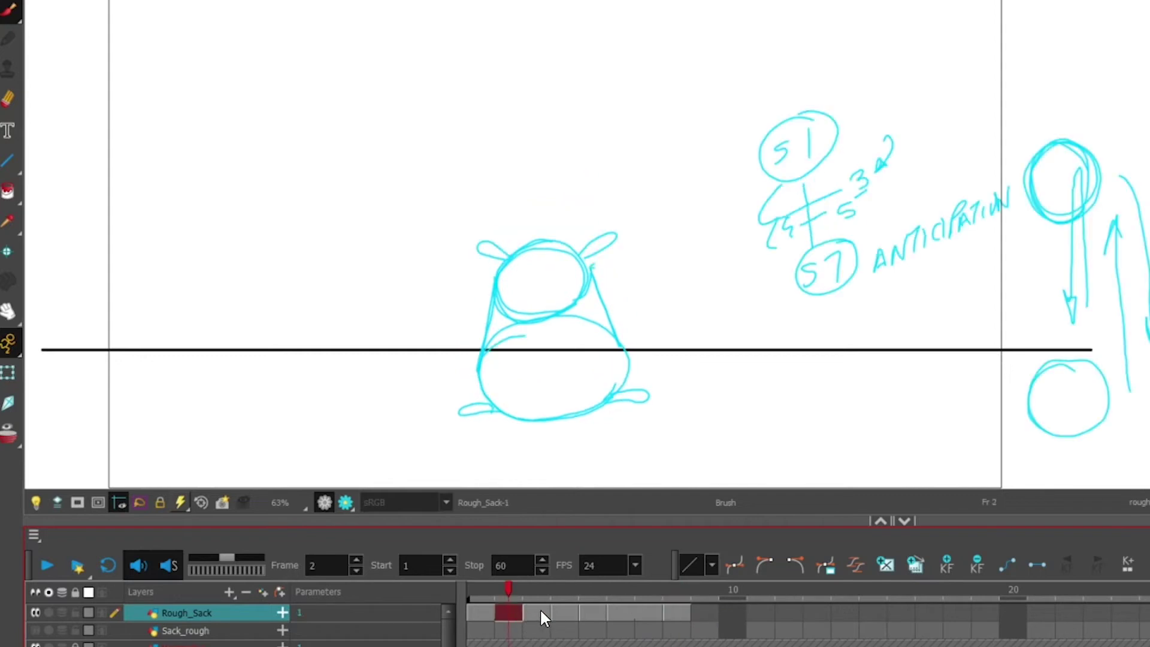
pyautogui.click(540, 611)
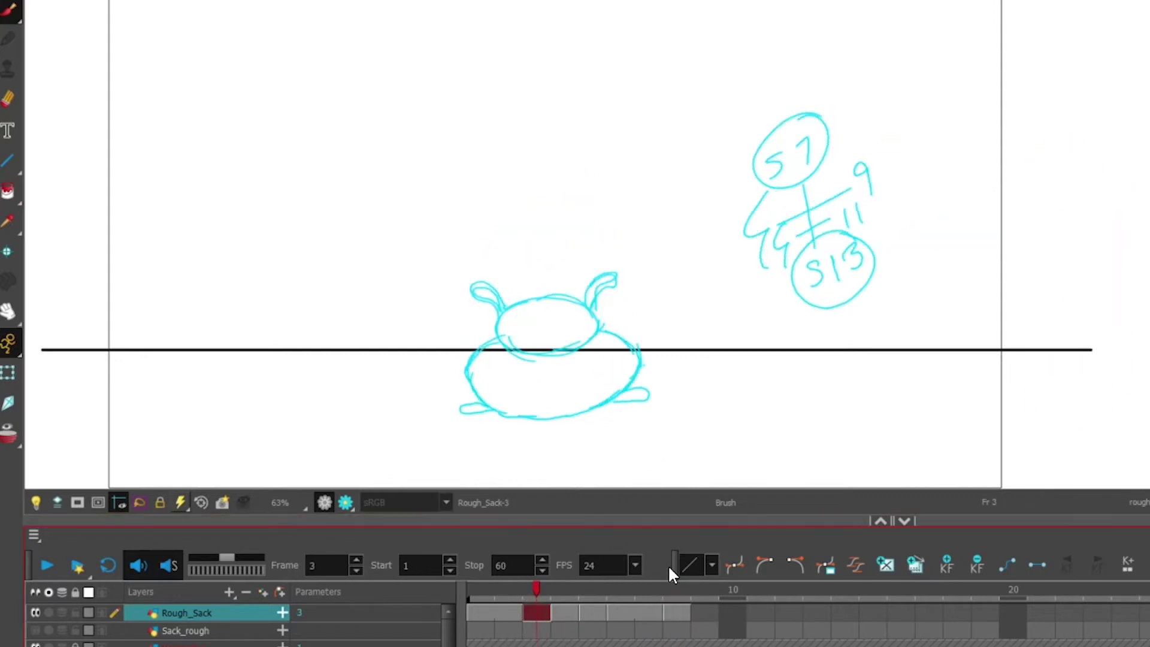
# Step: Clear the held airborne drawing from frame 7 of Rough_Sack and show the neighbouring drawings with onion skin
pyautogui.moveTo(532, 593)
pyautogui.mouseDown()
pyautogui.moveTo(491, 584)
pyautogui.moveTo(641, 607)
pyautogui.moveTo(682, 592)
pyautogui.moveTo(648, 579)
pyautogui.mouseUp()
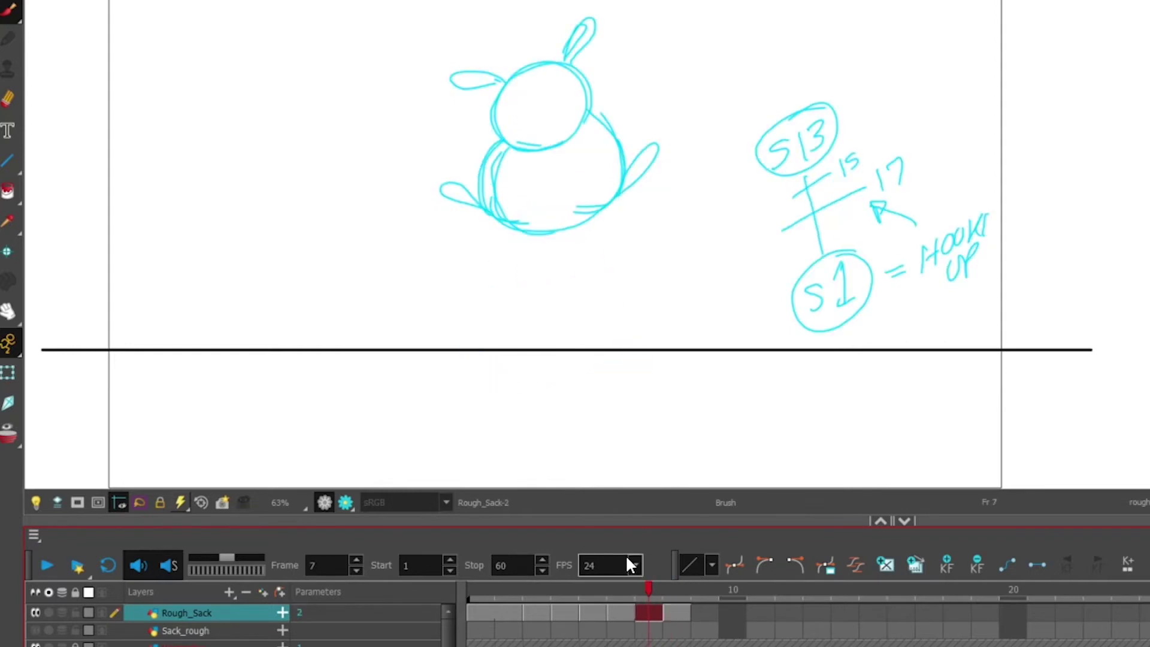
pyautogui.press('Delete')
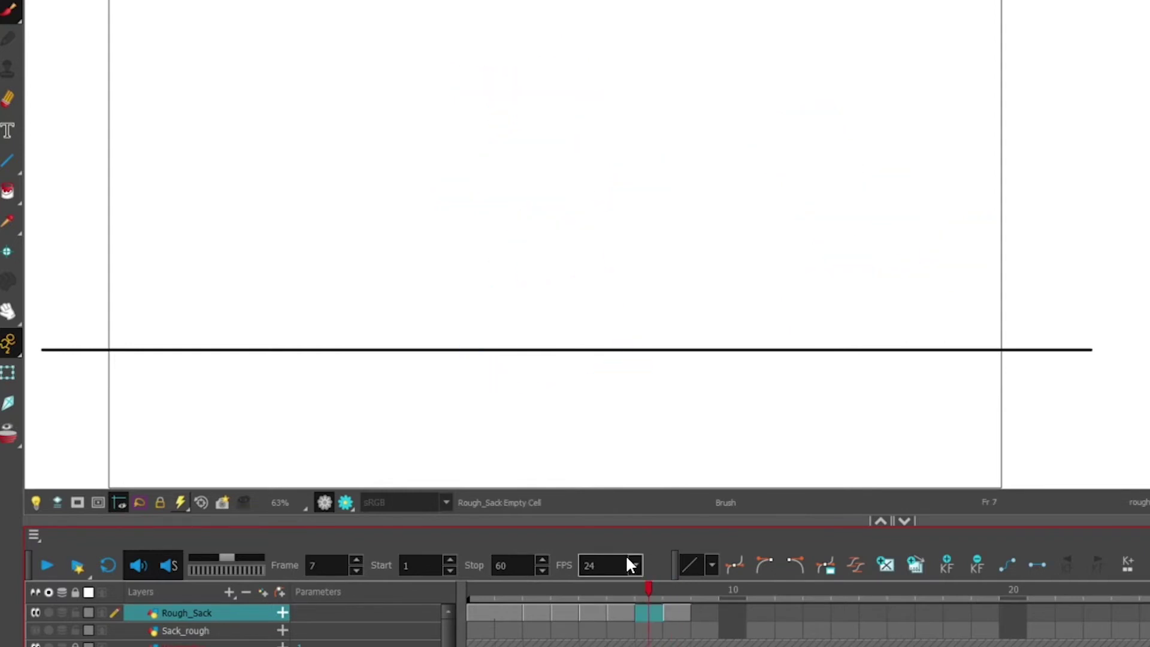
pyautogui.click(10, 433)
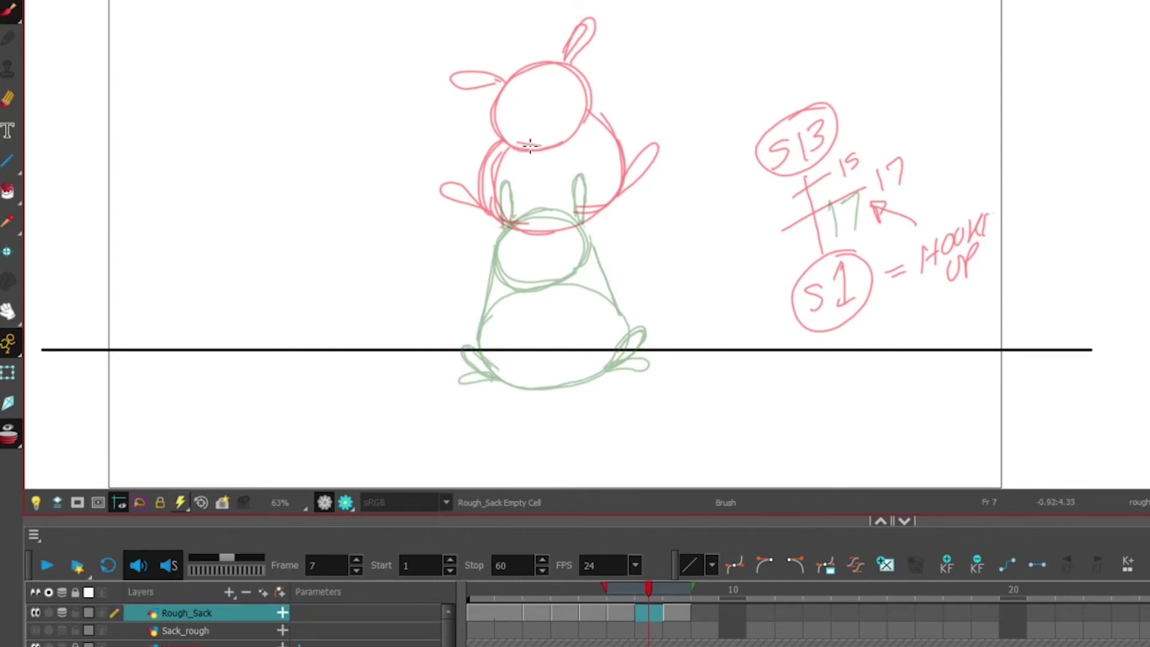
# Step: Brush the in-between sack at frame 7 between the airborne and landing poses, with a tilted round head, stretched body and raised feet
pyautogui.moveTo(527, 137)
pyautogui.mouseDown()
pyautogui.moveTo(504, 195)
pyautogui.moveTo(586, 143)
pyautogui.moveTo(550, 201)
pyautogui.moveTo(496, 184)
pyautogui.moveTo(572, 187)
pyautogui.moveTo(506, 167)
pyautogui.mouseUp()
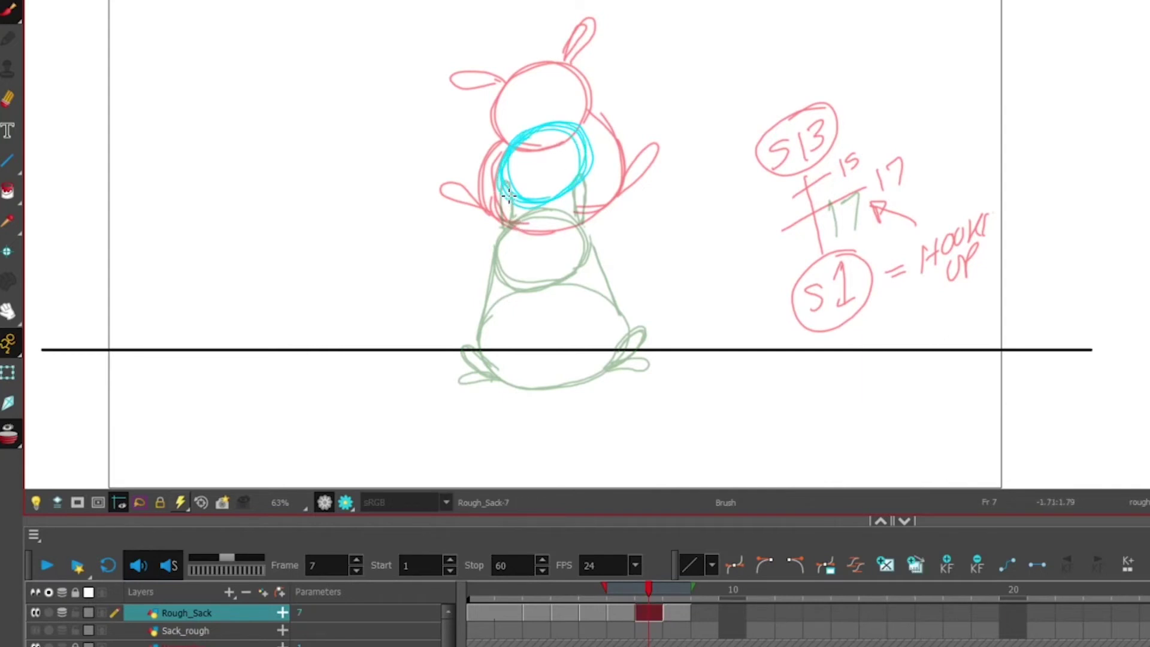
pyautogui.moveTo(503, 201)
pyautogui.mouseDown()
pyautogui.moveTo(482, 256)
pyautogui.moveTo(535, 302)
pyautogui.moveTo(485, 269)
pyautogui.moveTo(556, 318)
pyautogui.mouseUp()
pyautogui.moveTo(499, 283)
pyautogui.mouseDown()
pyautogui.moveTo(560, 321)
pyautogui.moveTo(599, 299)
pyautogui.moveTo(616, 236)
pyautogui.moveTo(602, 215)
pyautogui.mouseUp()
pyautogui.moveTo(512, 191)
pyautogui.mouseDown()
pyautogui.moveTo(484, 262)
pyautogui.moveTo(490, 221)
pyautogui.moveTo(483, 279)
pyautogui.mouseUp()
pyautogui.moveTo(486, 232)
pyautogui.mouseDown()
pyautogui.moveTo(481, 281)
pyautogui.moveTo(578, 316)
pyautogui.moveTo(630, 264)
pyautogui.moveTo(636, 226)
pyautogui.moveTo(616, 275)
pyautogui.mouseUp()
pyautogui.moveTo(492, 282)
pyautogui.mouseDown()
pyautogui.moveTo(468, 236)
pyautogui.moveTo(467, 285)
pyautogui.moveTo(486, 295)
pyautogui.mouseUp()
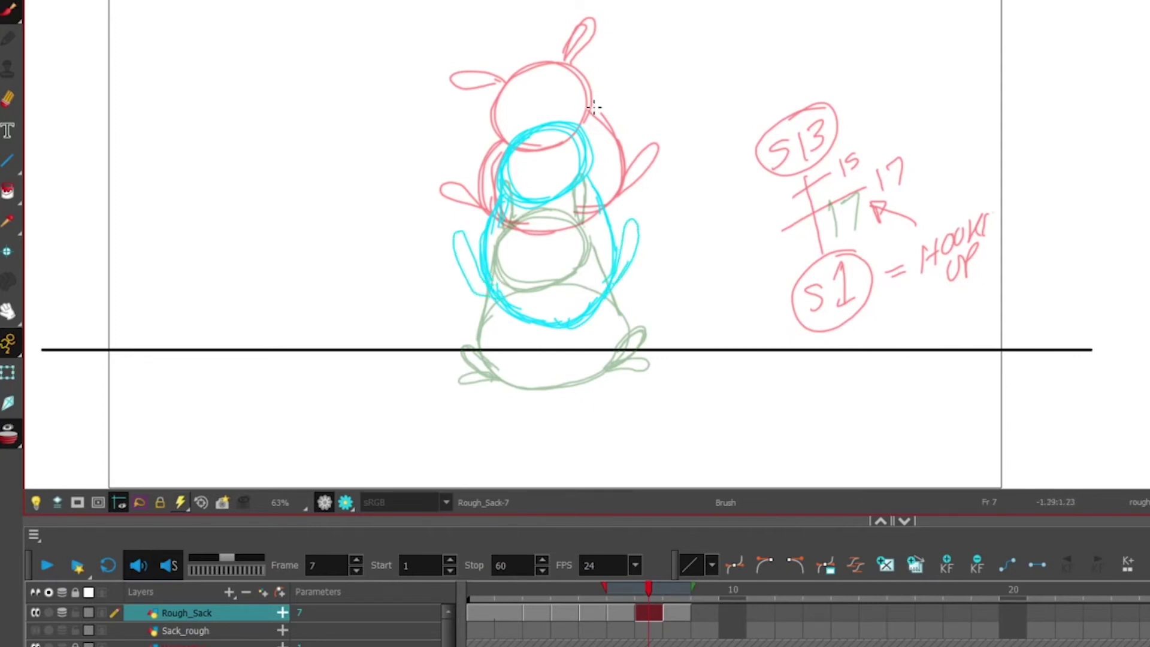
# Step: Finish the frame 7 in-between sack with two upright ears and flip between frames 6, 7 and 8 to compare the poses
pyautogui.moveTo(589, 123)
pyautogui.mouseDown()
pyautogui.moveTo(575, 90)
pyautogui.moveTo(577, 120)
pyautogui.moveTo(499, 99)
pyautogui.moveTo(508, 98)
pyautogui.moveTo(520, 138)
pyautogui.moveTo(498, 99)
pyautogui.moveTo(525, 135)
pyautogui.mouseUp()
pyautogui.moveTo(571, 87)
pyautogui.mouseDown()
pyautogui.moveTo(572, 119)
pyautogui.moveTo(586, 77)
pyautogui.moveTo(575, 81)
pyautogui.mouseUp()
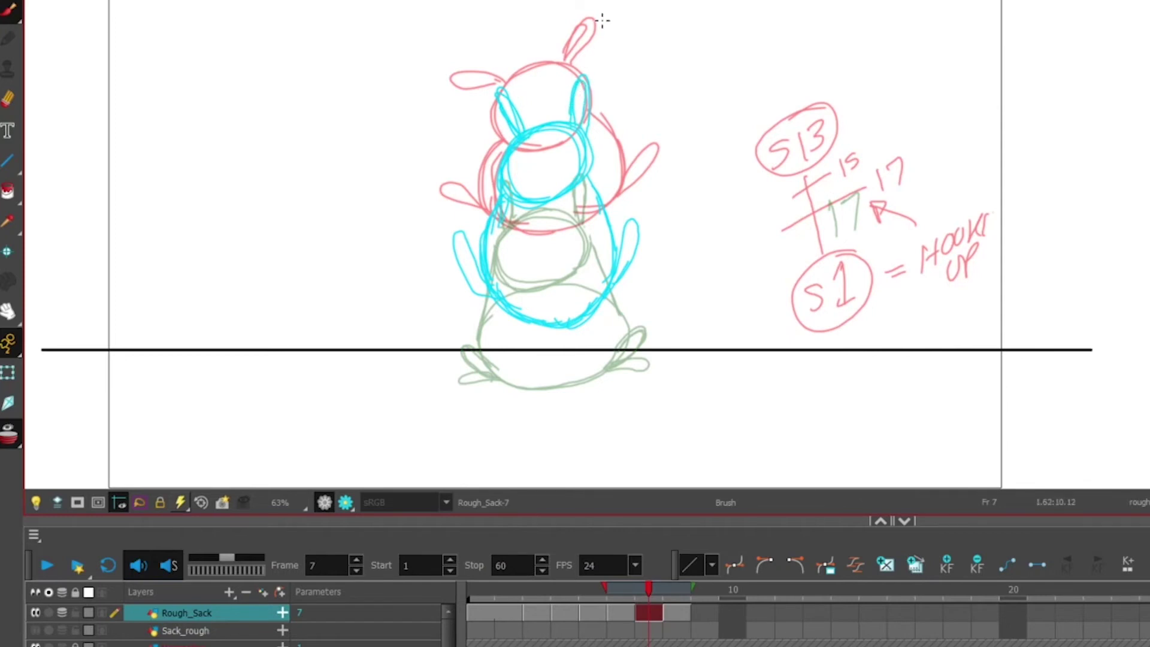
pyautogui.click(623, 605)
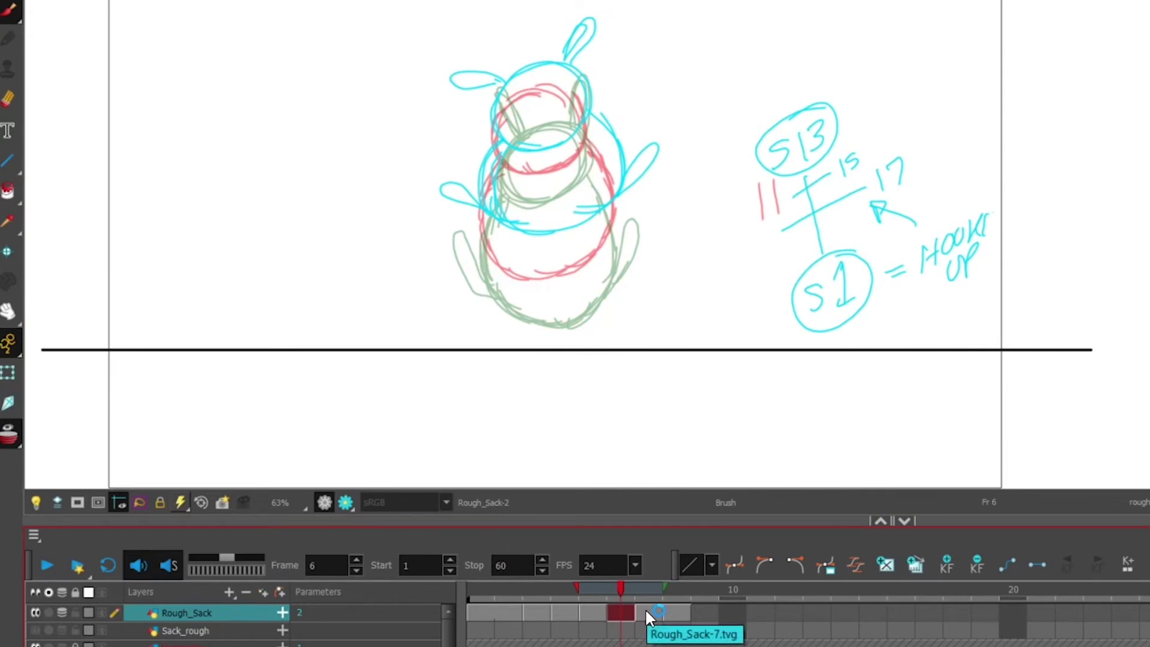
pyautogui.click(646, 610)
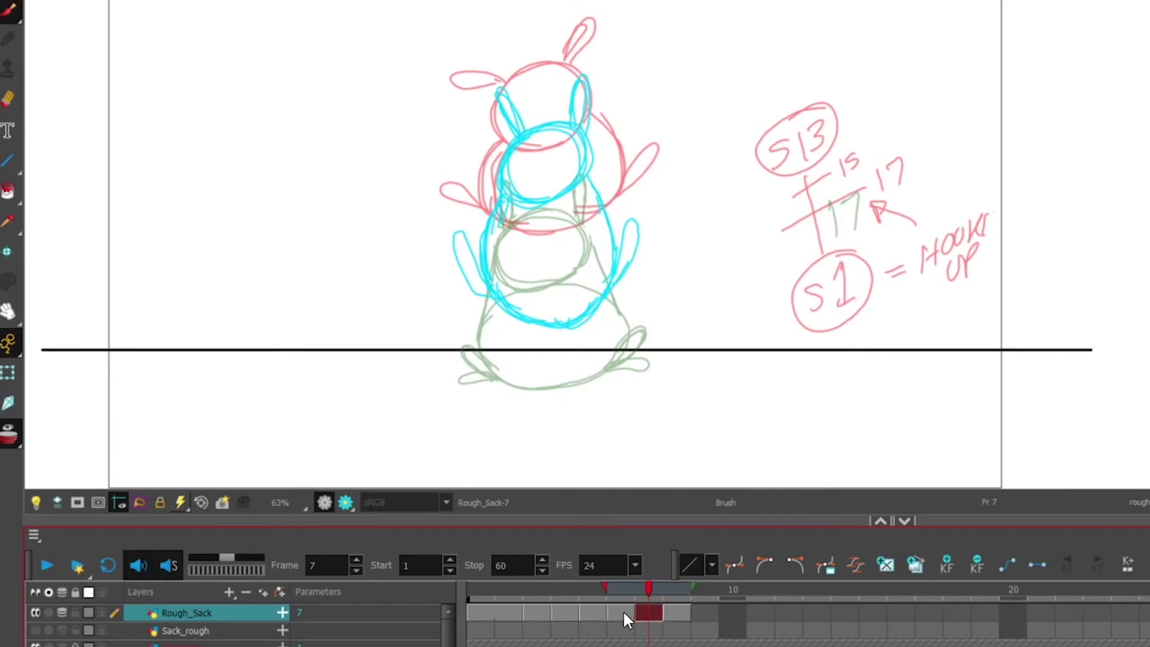
pyautogui.click(623, 610)
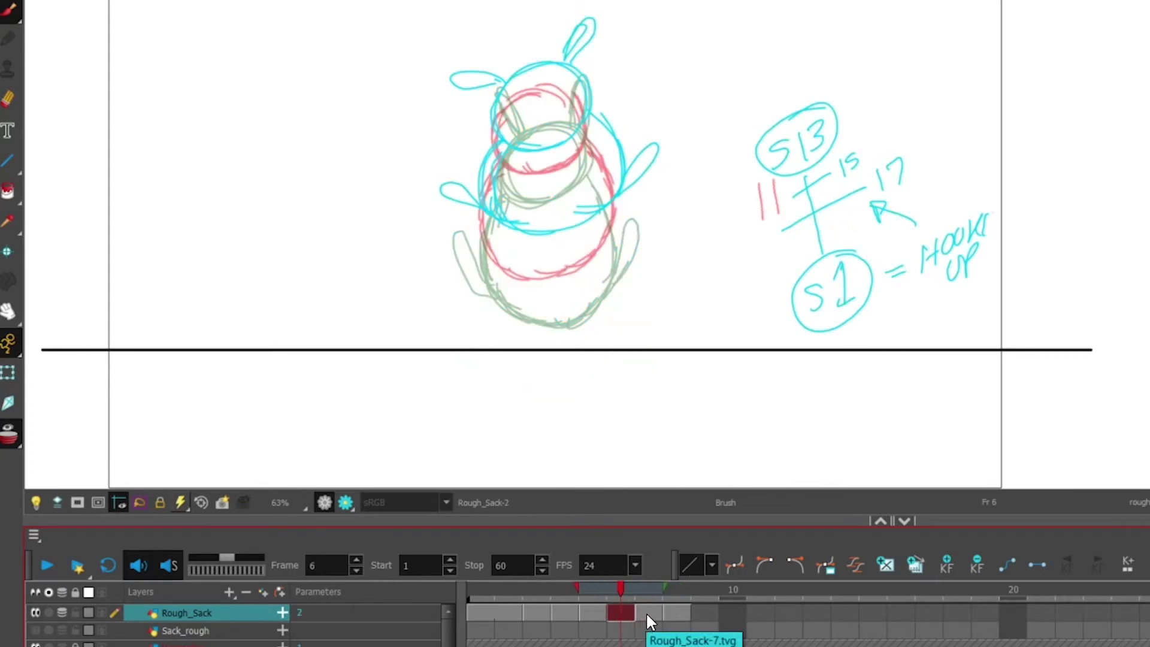
pyautogui.click(648, 612)
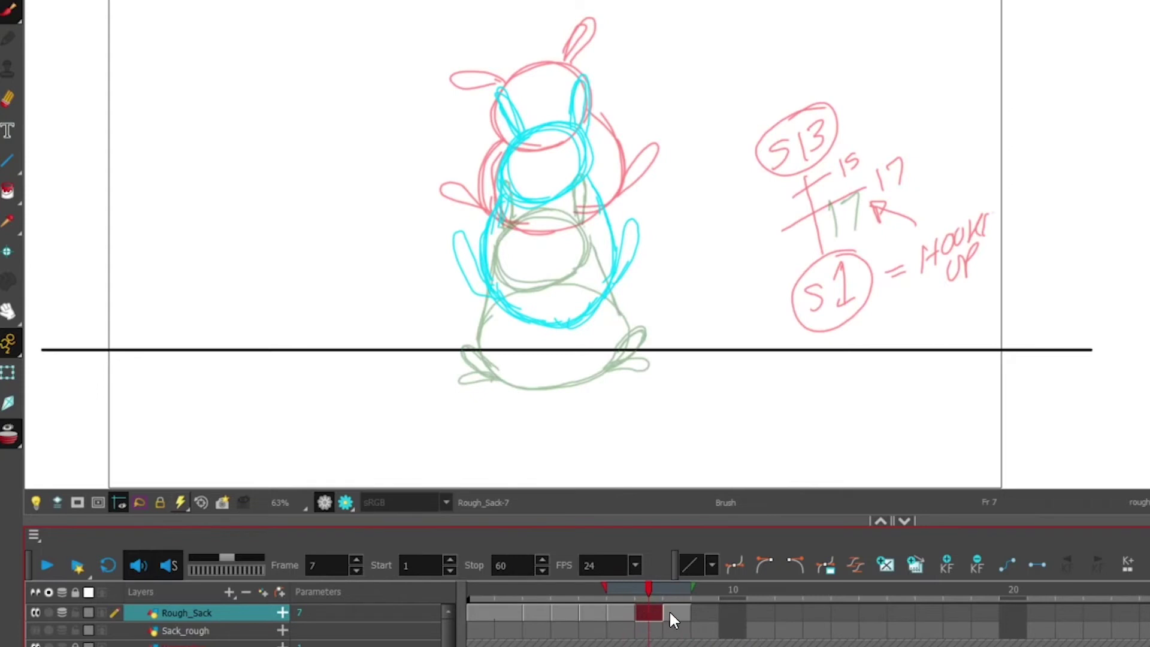
pyautogui.click(671, 612)
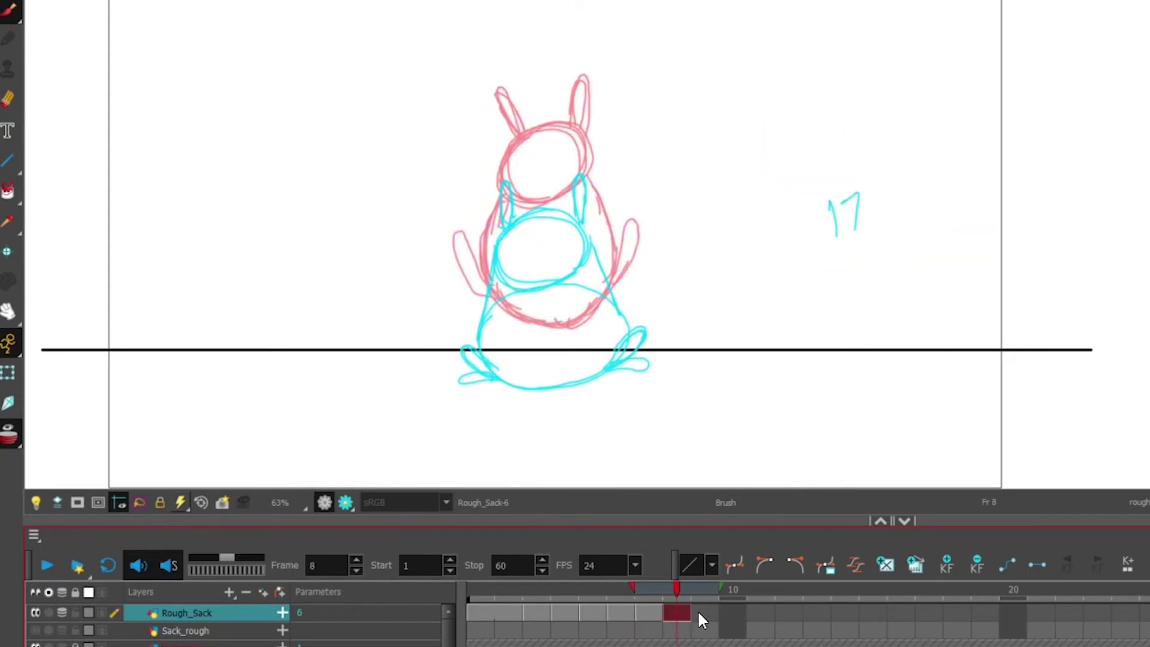
# Step: Check the opening poses at frames 2 and 3, and turn off onion skin
pyautogui.click(510, 613)
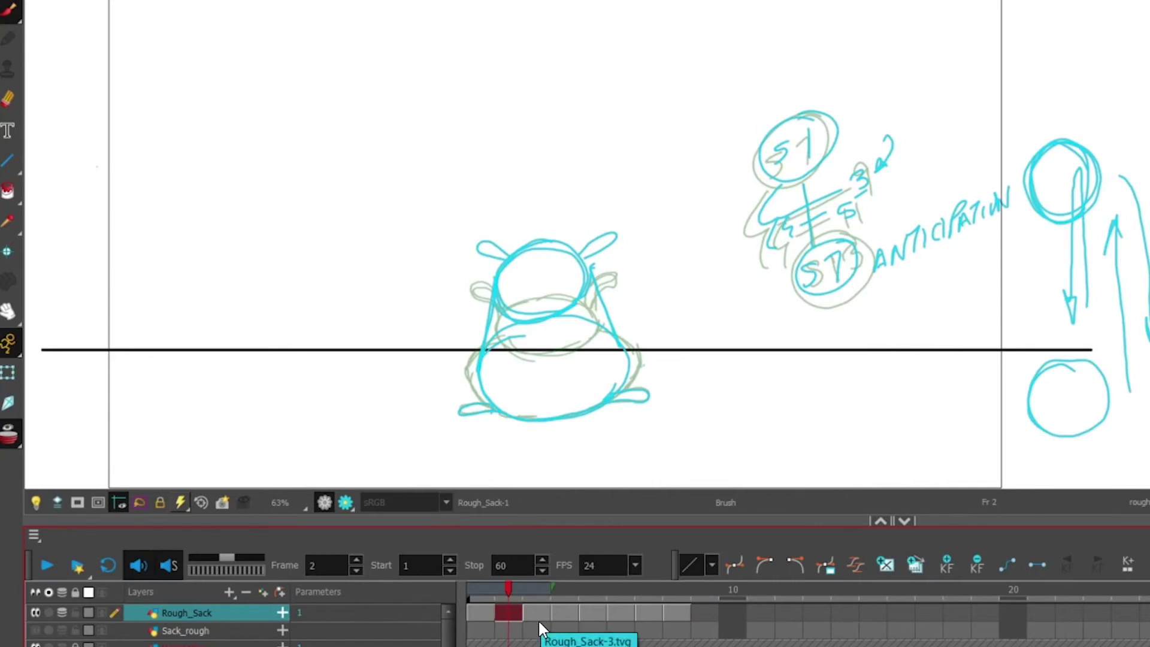
pyautogui.click(536, 614)
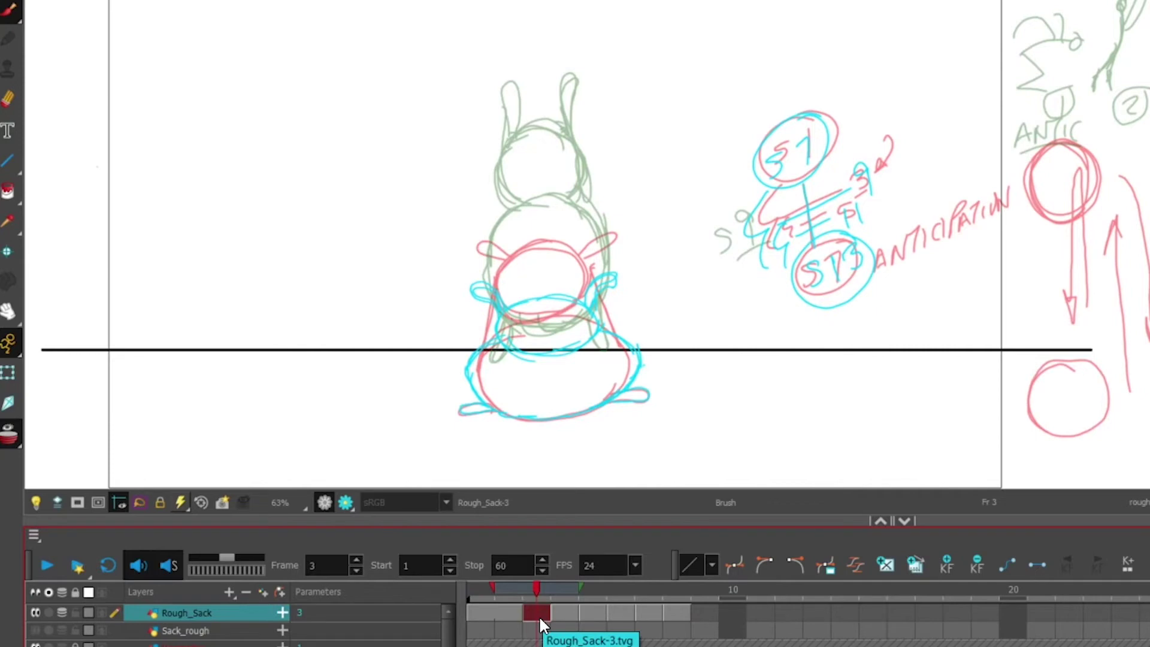
pyautogui.click(8, 434)
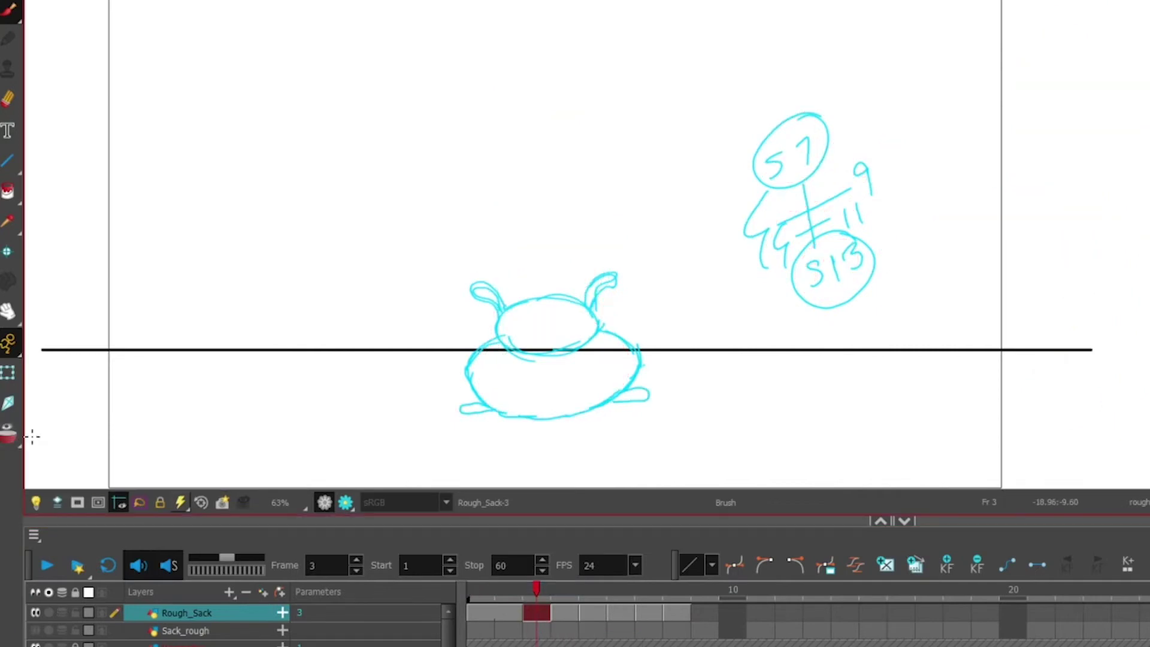
# Step: Extend the exposure of the first Rough_Sack drawing by four frames so it holds through frame 6
pyautogui.click(509, 612)
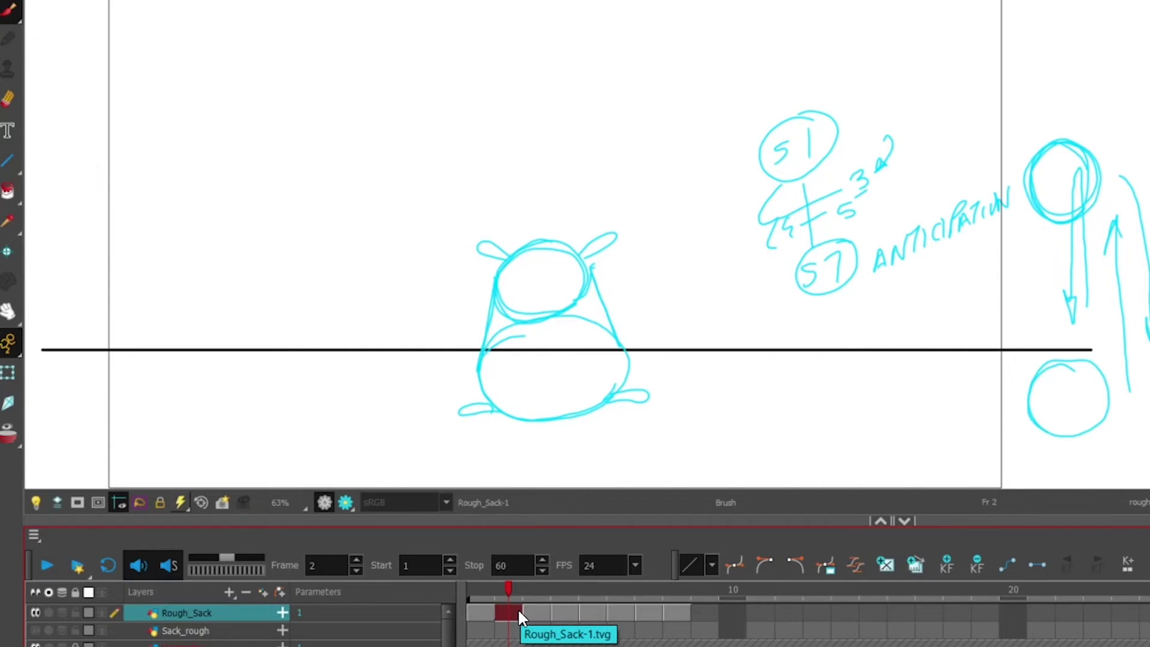
pyautogui.click(492, 613)
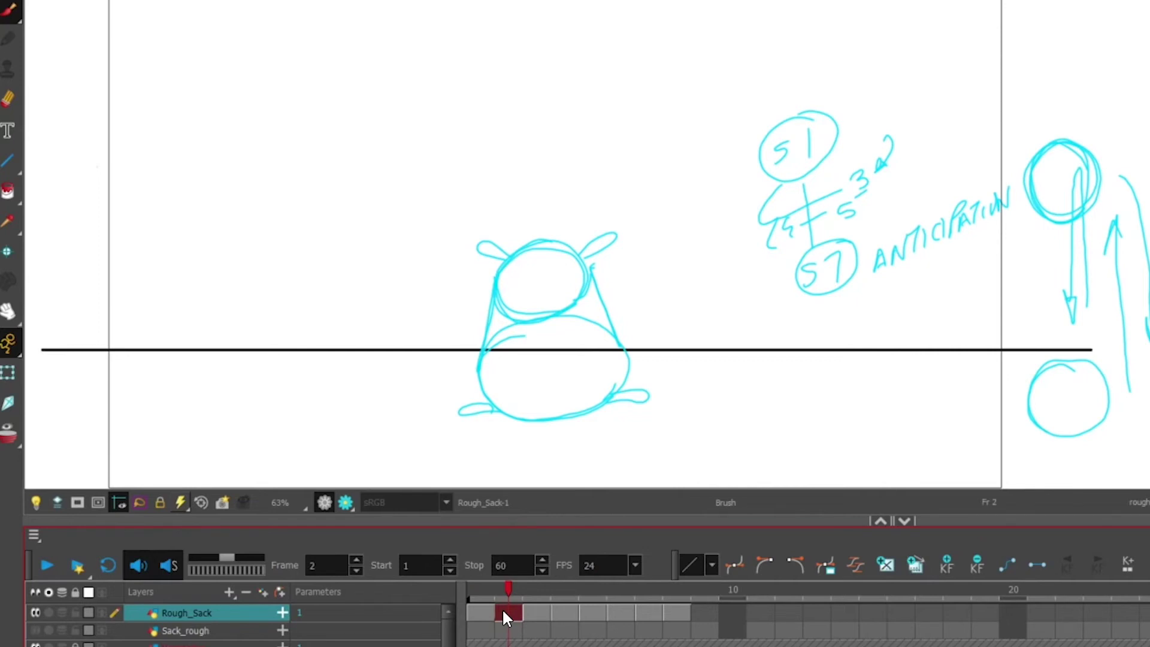
pyautogui.press('+')
pyautogui.press('+')
pyautogui.press('+')
pyautogui.press('+')
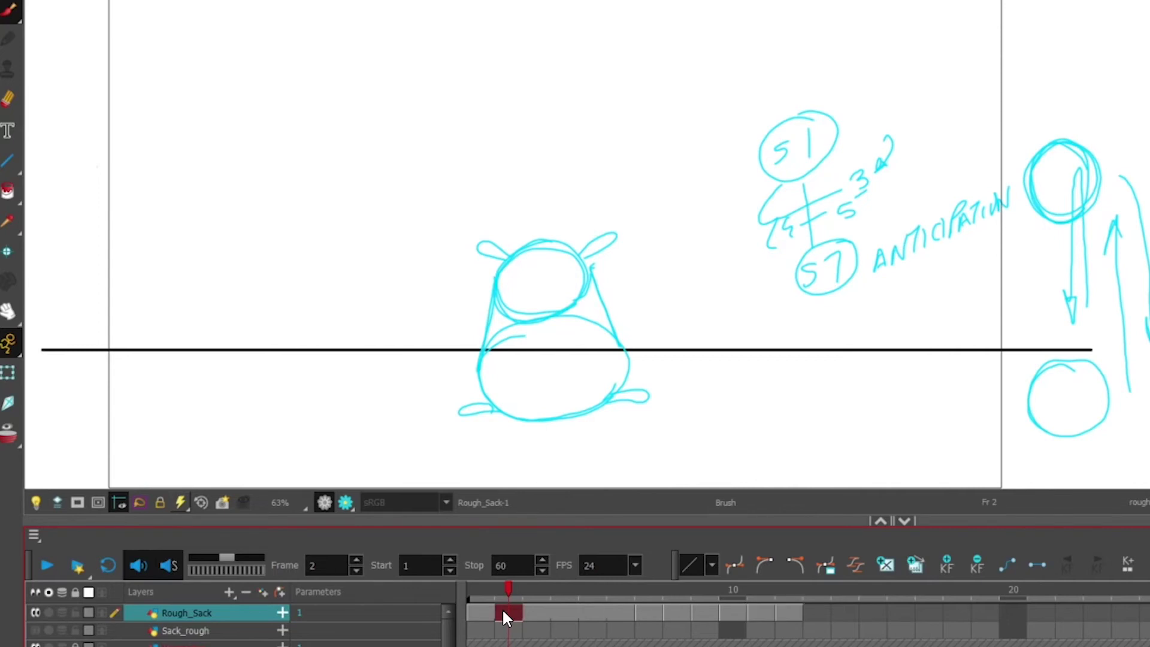
# Step: Extend the squashed sack drawing at frame 7 by one frame so it holds through frame 8, and check the change to the next pose
pyautogui.click(643, 610)
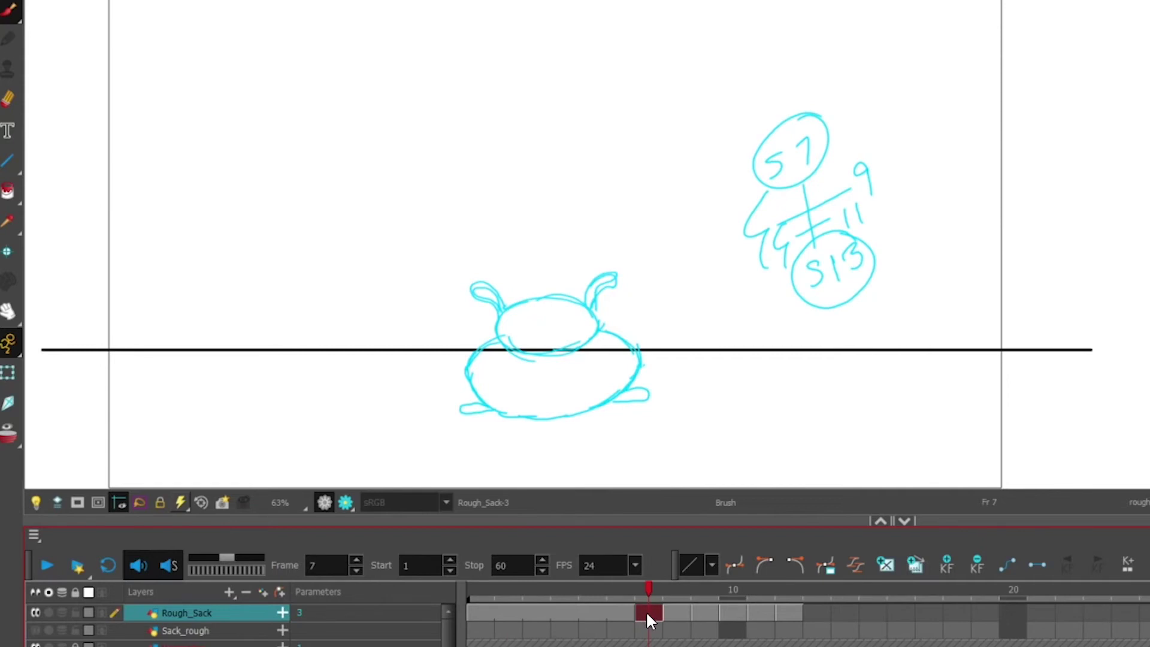
pyautogui.click(671, 608)
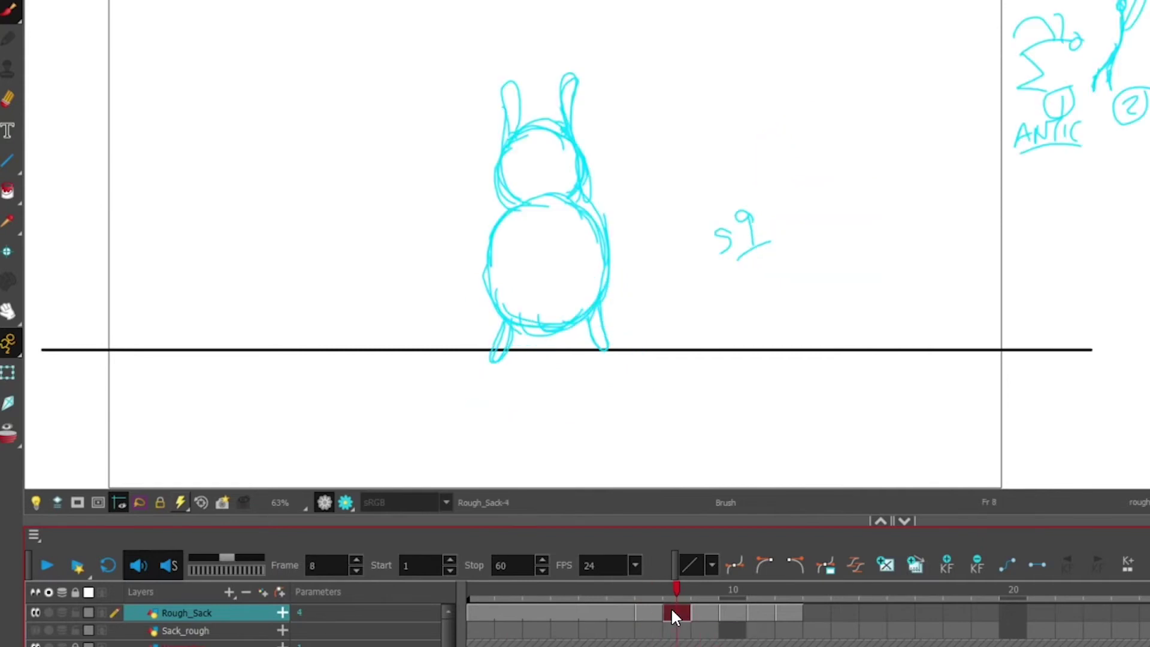
pyautogui.click(649, 613)
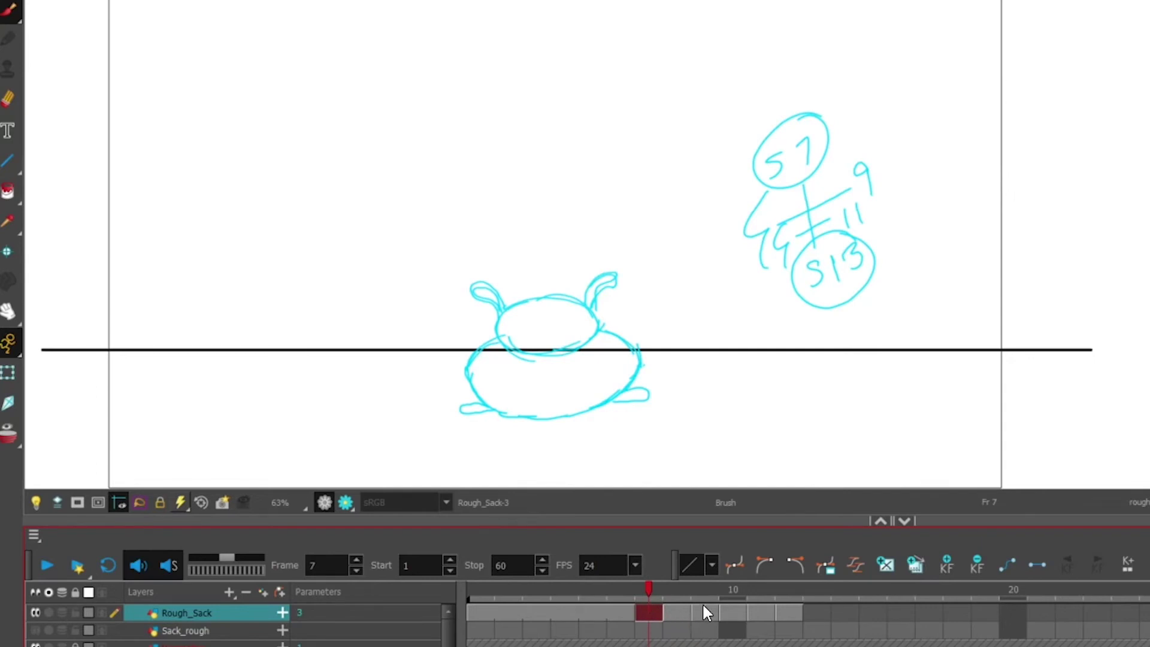
pyautogui.click(706, 609)
pyautogui.click(647, 614)
pyautogui.press('+')
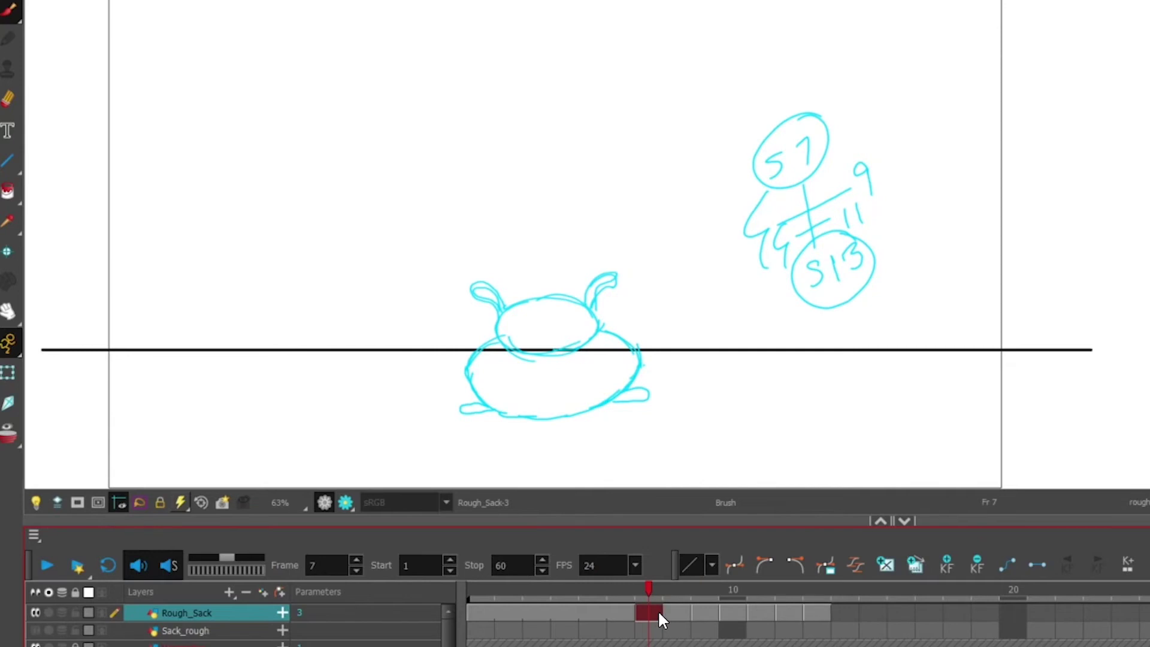
pyautogui.click(694, 613)
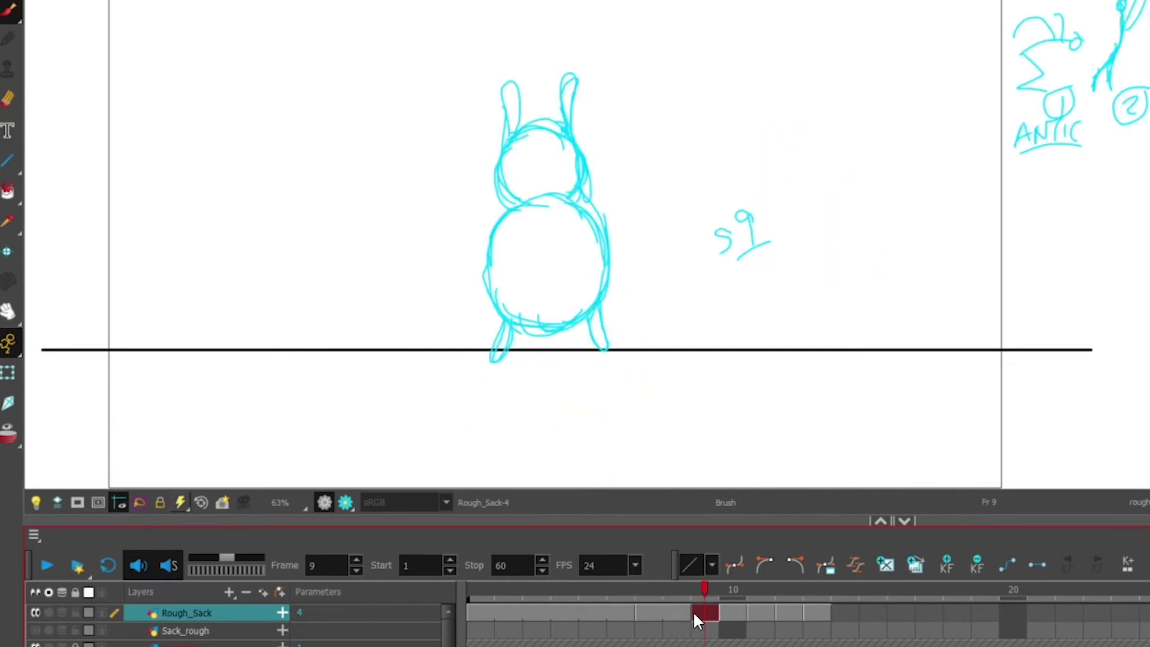
pyautogui.click(676, 613)
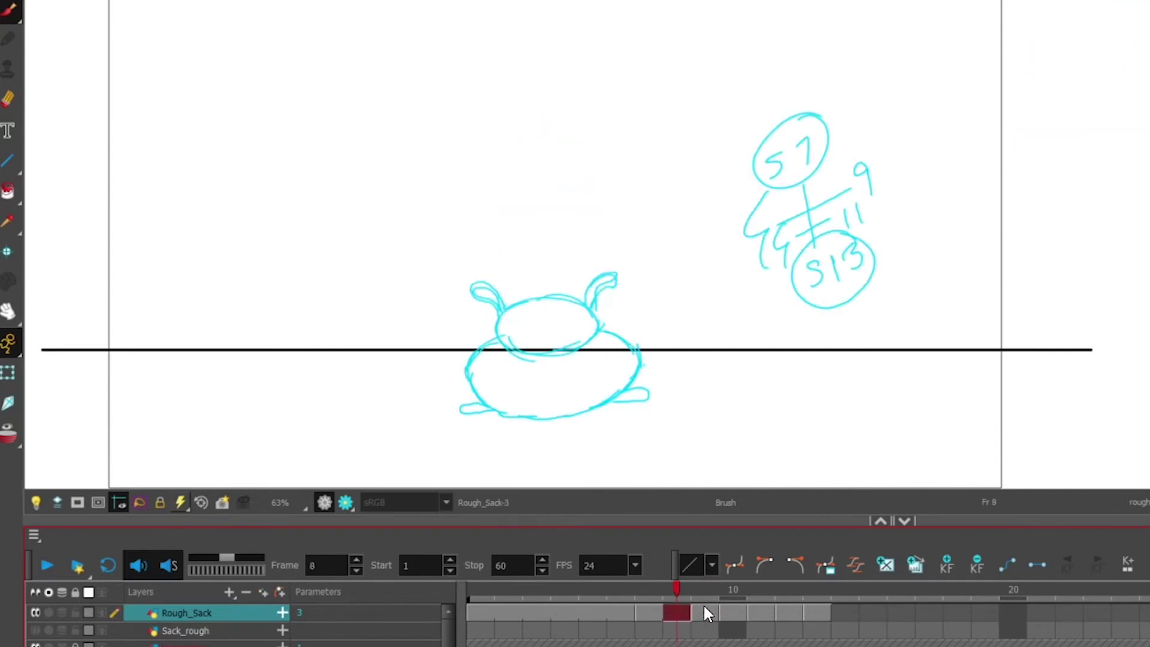
pyautogui.click(704, 609)
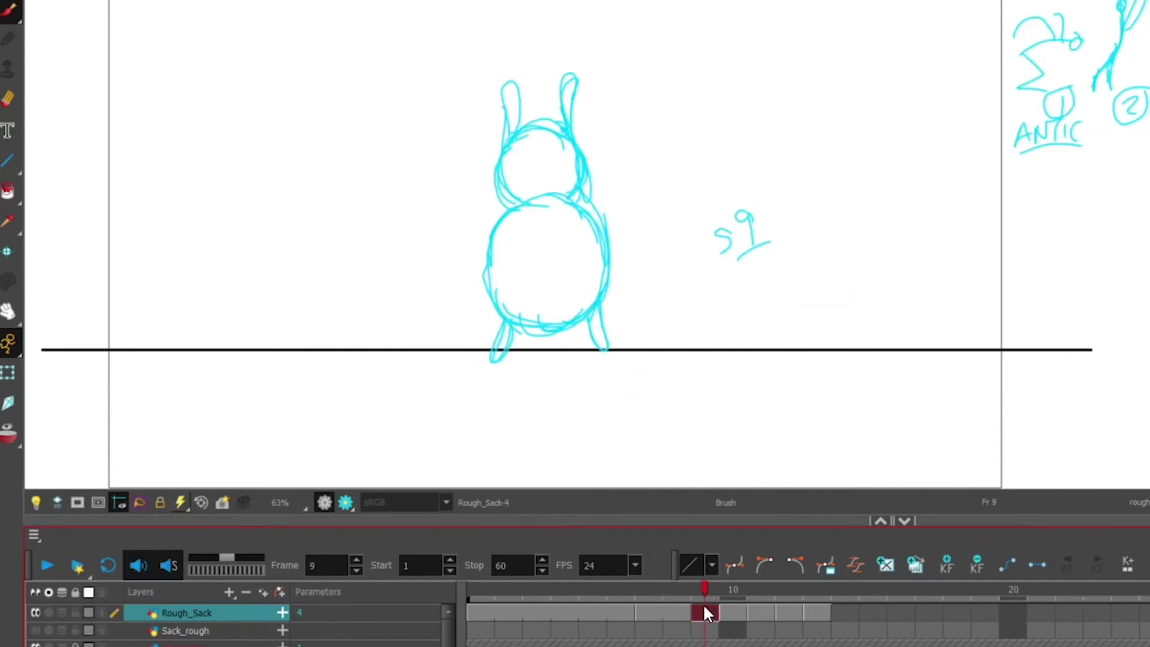
# Step: Set the exposure of the two Rough_Sack drawings at frames 9 and 10 to 2
pyautogui.click(734, 613)
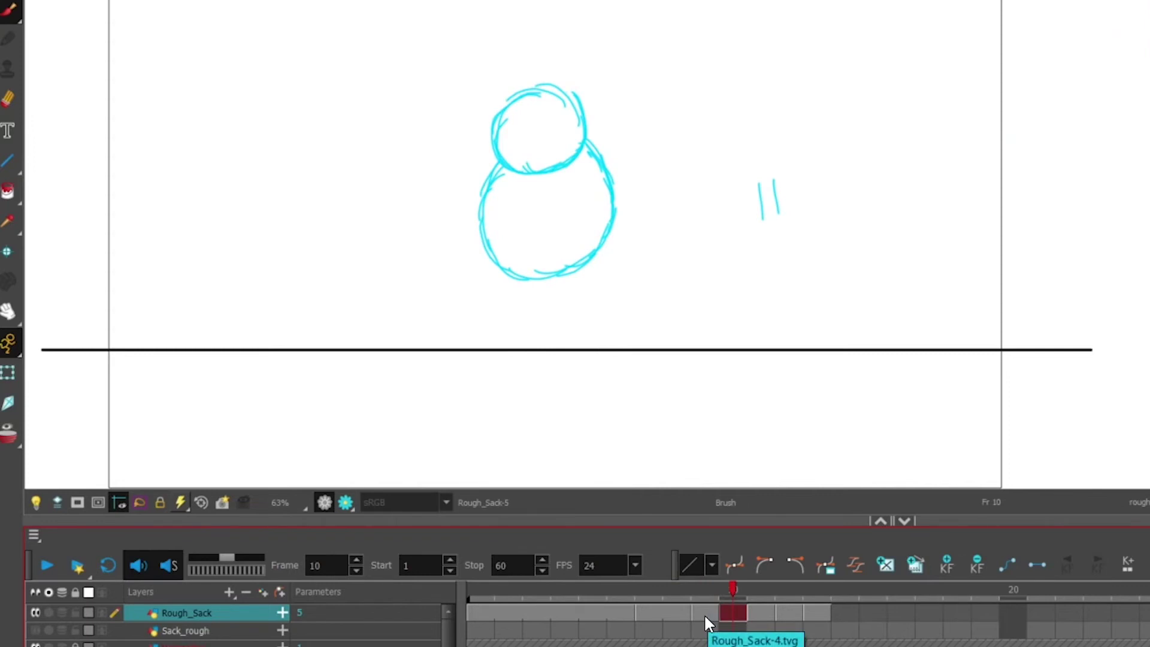
pyautogui.click(706, 614)
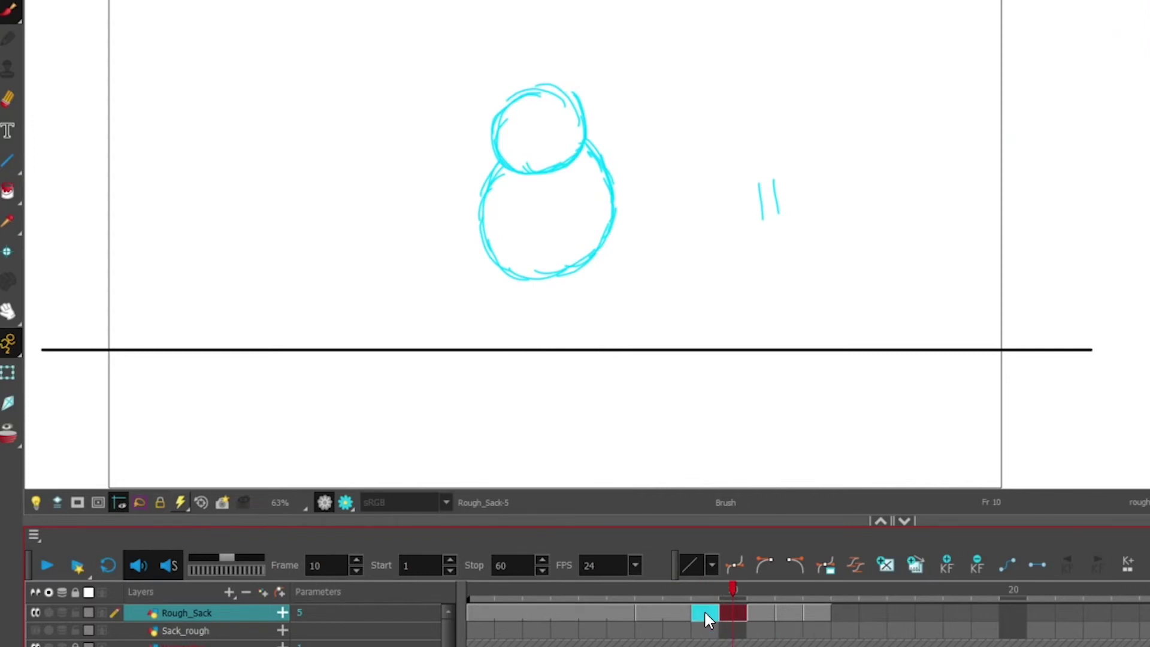
pyautogui.rightClick(705, 617)
pyautogui.press('Escape')
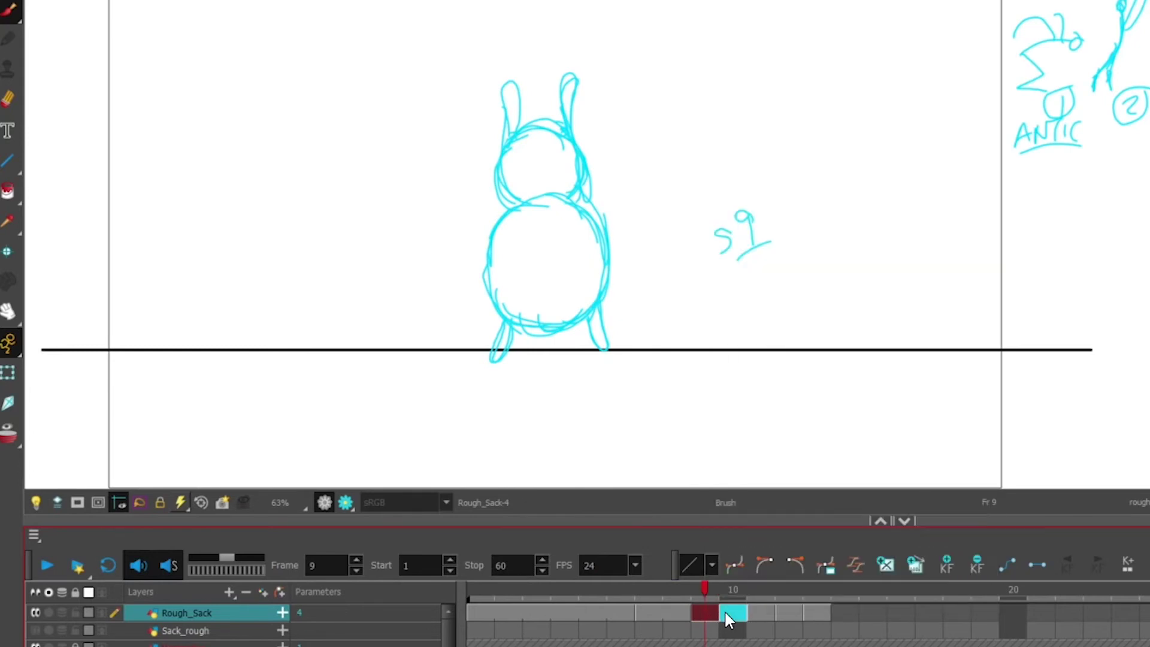
pyautogui.rightClick(726, 613)
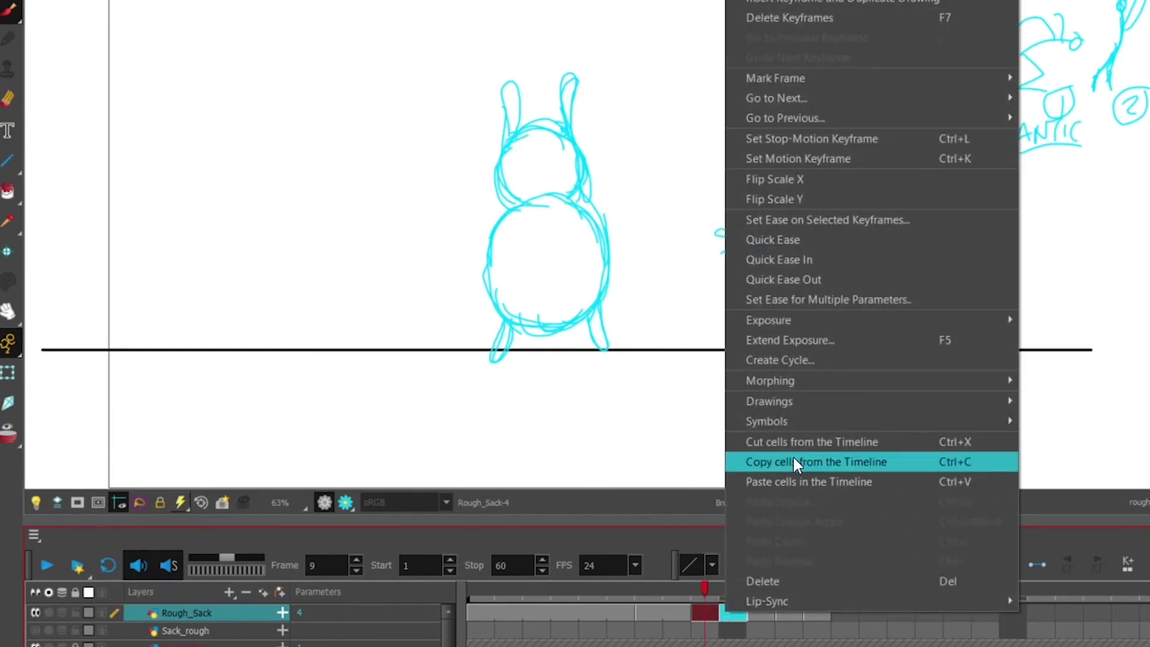
pyautogui.moveTo(813, 321)
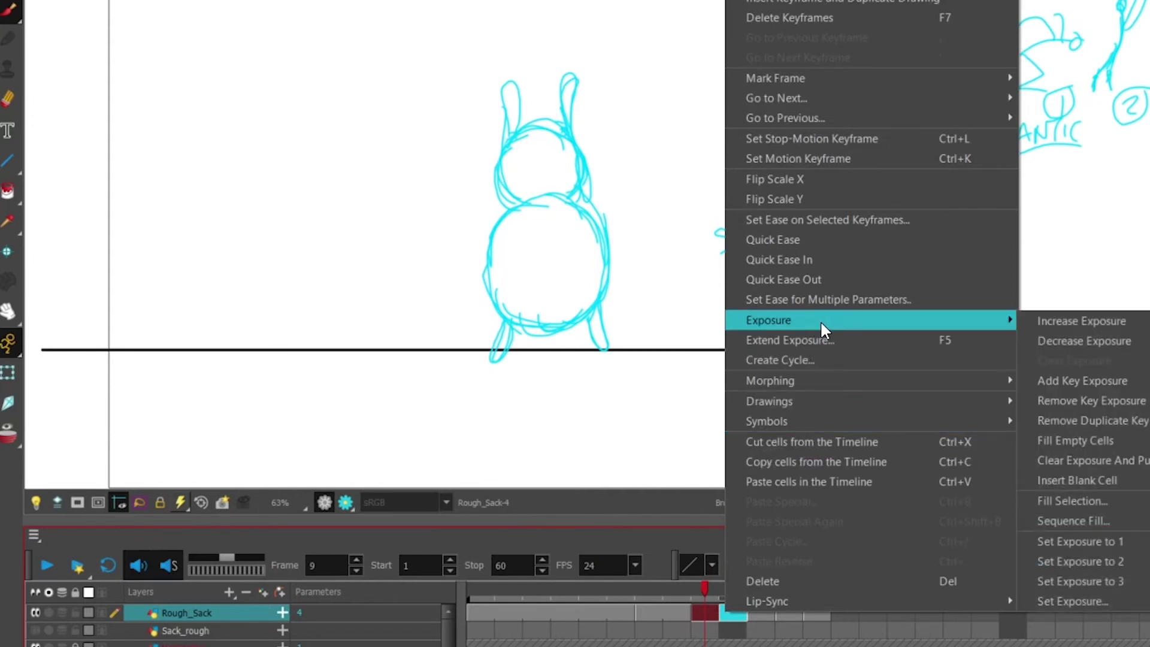
pyautogui.click(1099, 562)
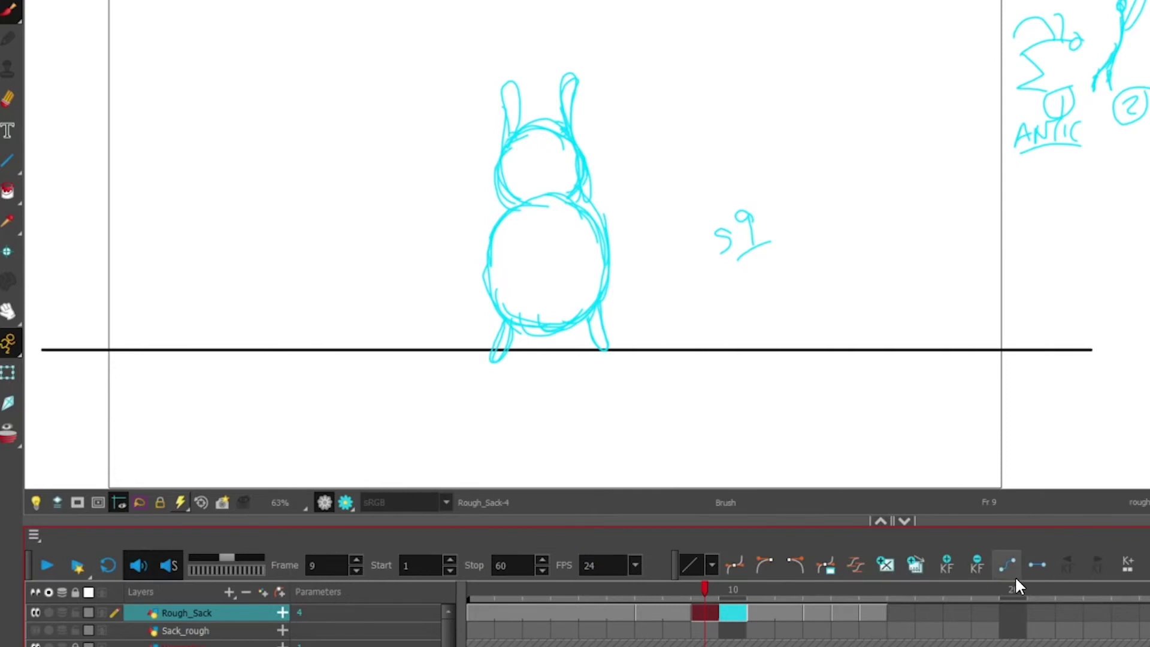
# Step: Review the poses from frame 11 to frame 15 and write the number 15 beside the in-between sack at frame 14
pyautogui.click(765, 613)
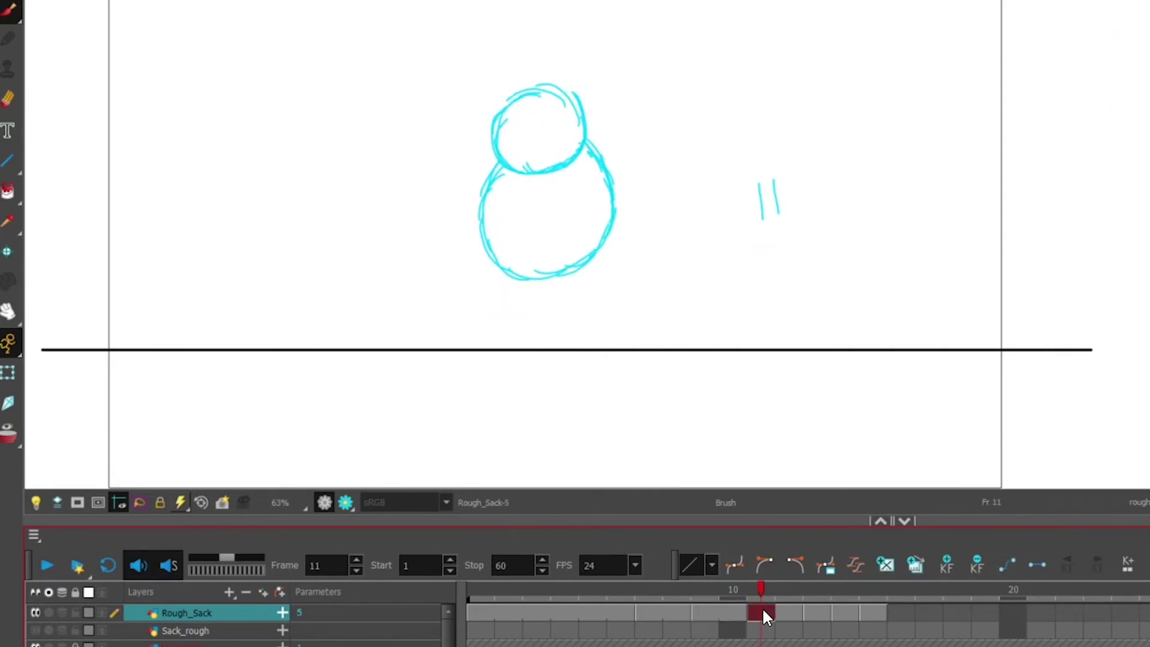
pyautogui.click(811, 614)
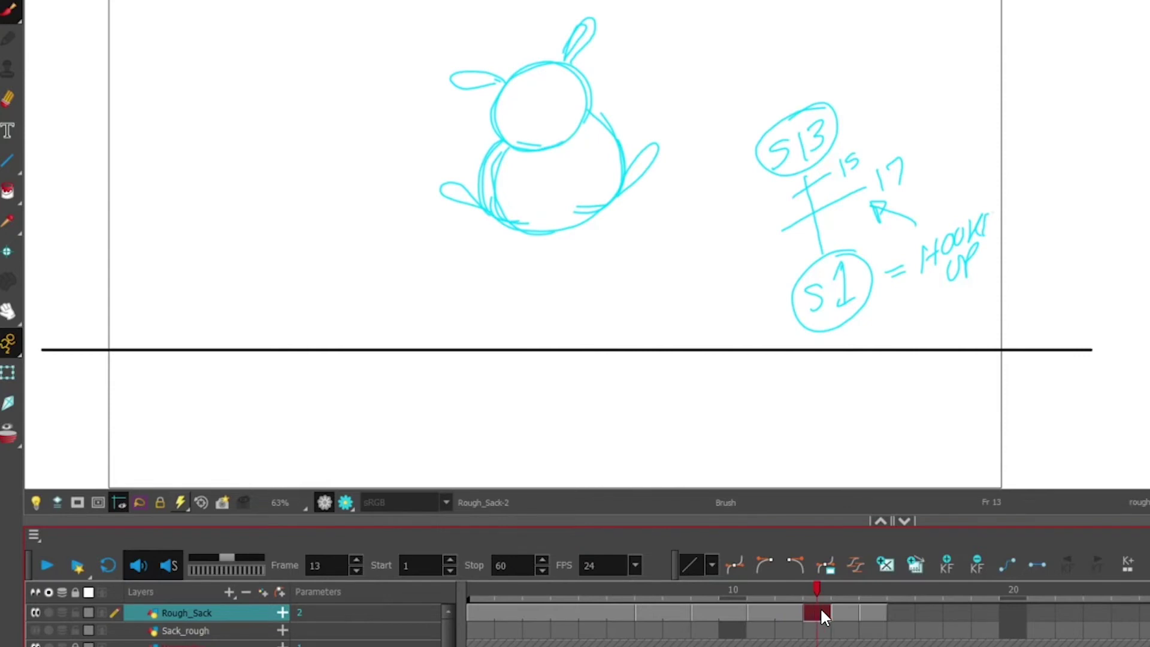
pyautogui.click(847, 613)
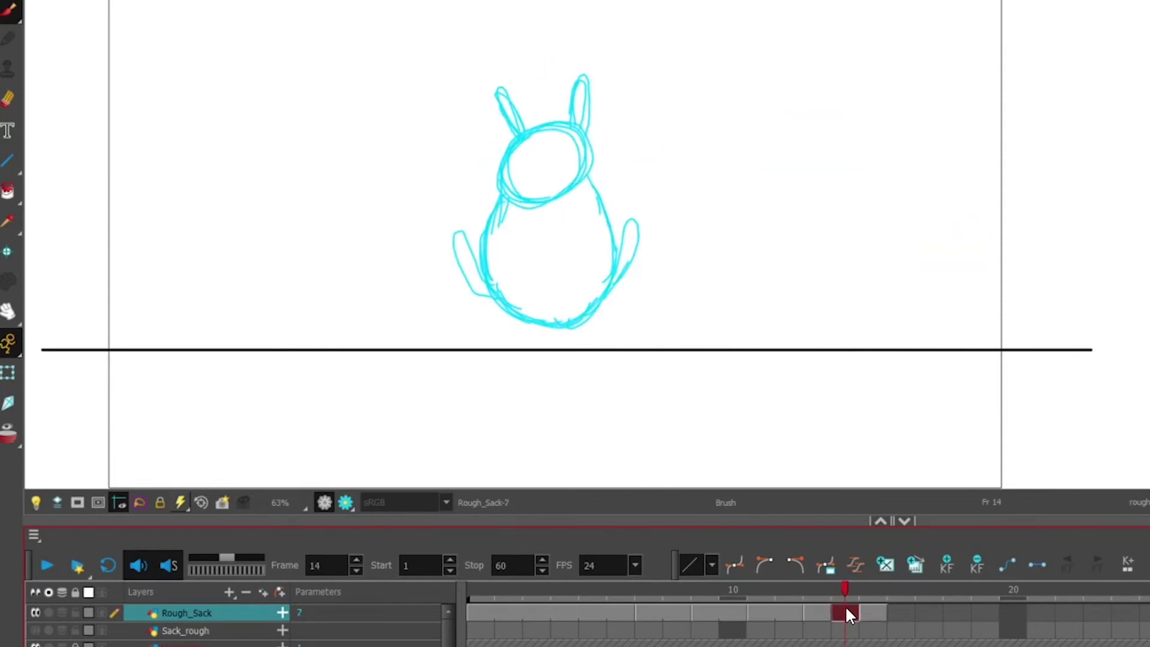
pyautogui.click(862, 610)
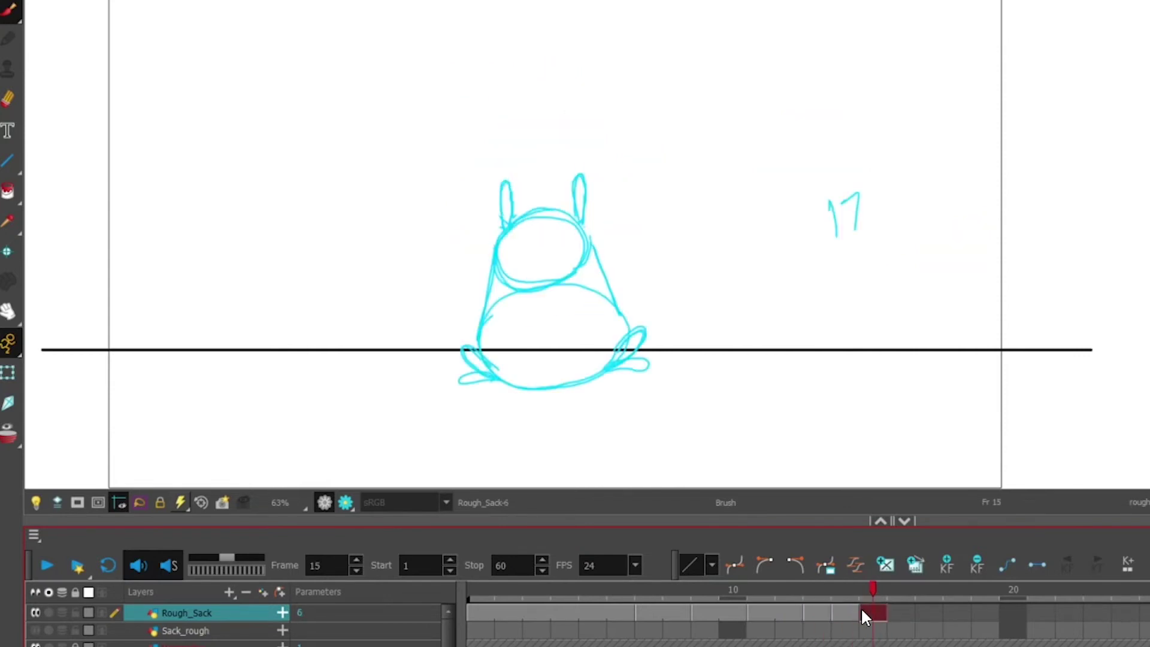
pyautogui.click(839, 613)
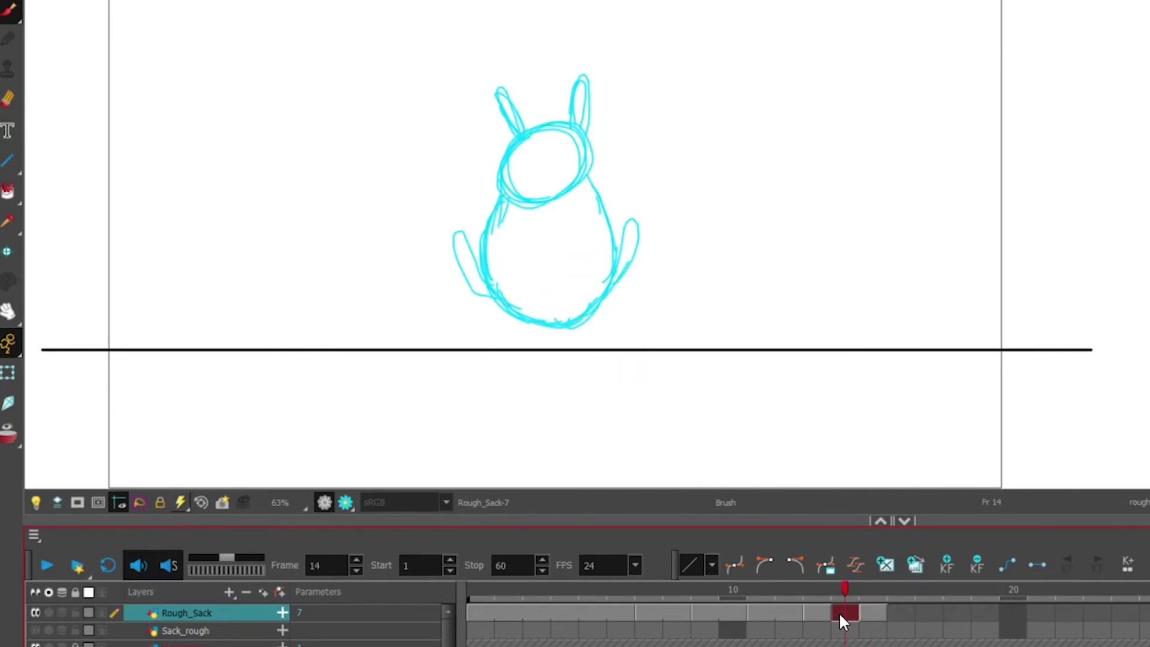
pyautogui.moveTo(773, 119)
pyautogui.mouseDown()
pyautogui.moveTo(787, 176)
pyautogui.moveTo(800, 166)
pyautogui.mouseUp()
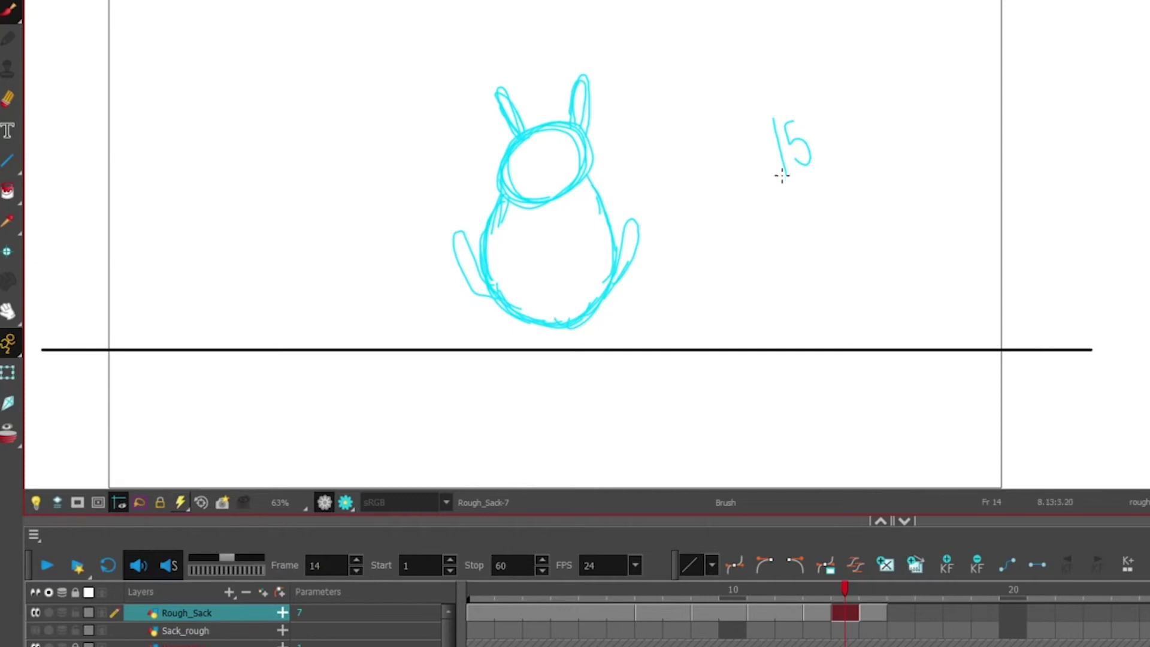
# Step: Set the exposure of the three Rough_Sack drawings at frames 13 to 15 to 2
pyautogui.click(819, 610)
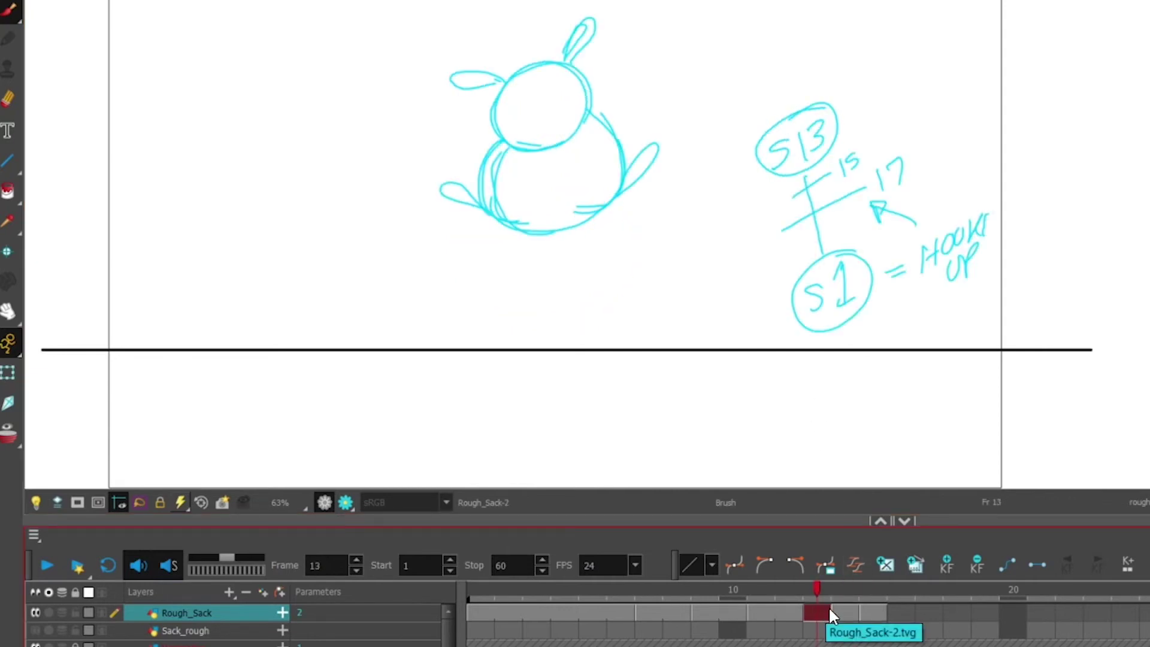
pyautogui.keyDown('shift'); pyautogui.click(873, 613); pyautogui.keyUp('shift')
pyautogui.rightClick(872, 610)
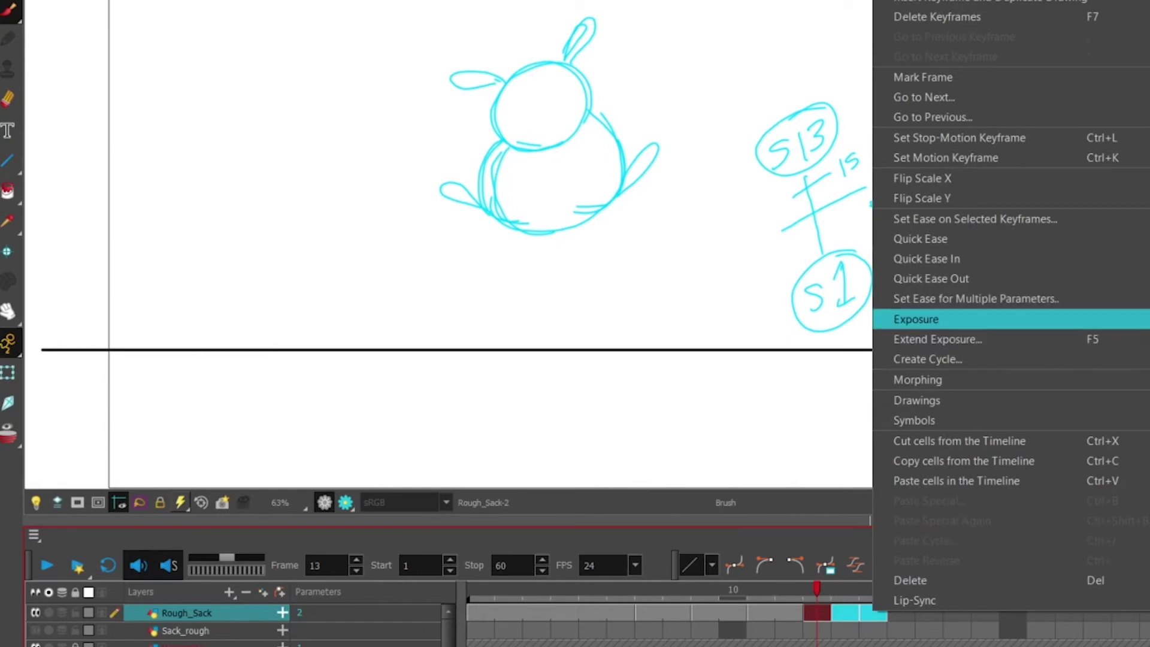
pyautogui.press('Escape')
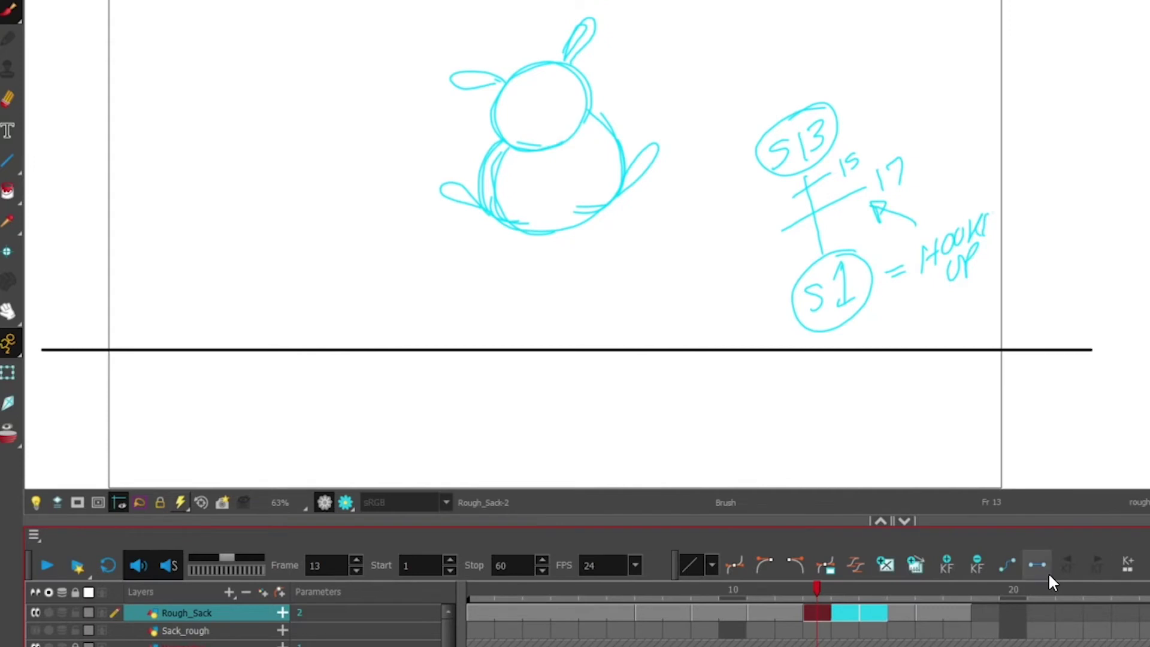
# Step: Scrub through the retimed jump to its last drawing and set the playback stop frame to 18
pyautogui.moveTo(860, 588); pyautogui.dragTo(929, 589)
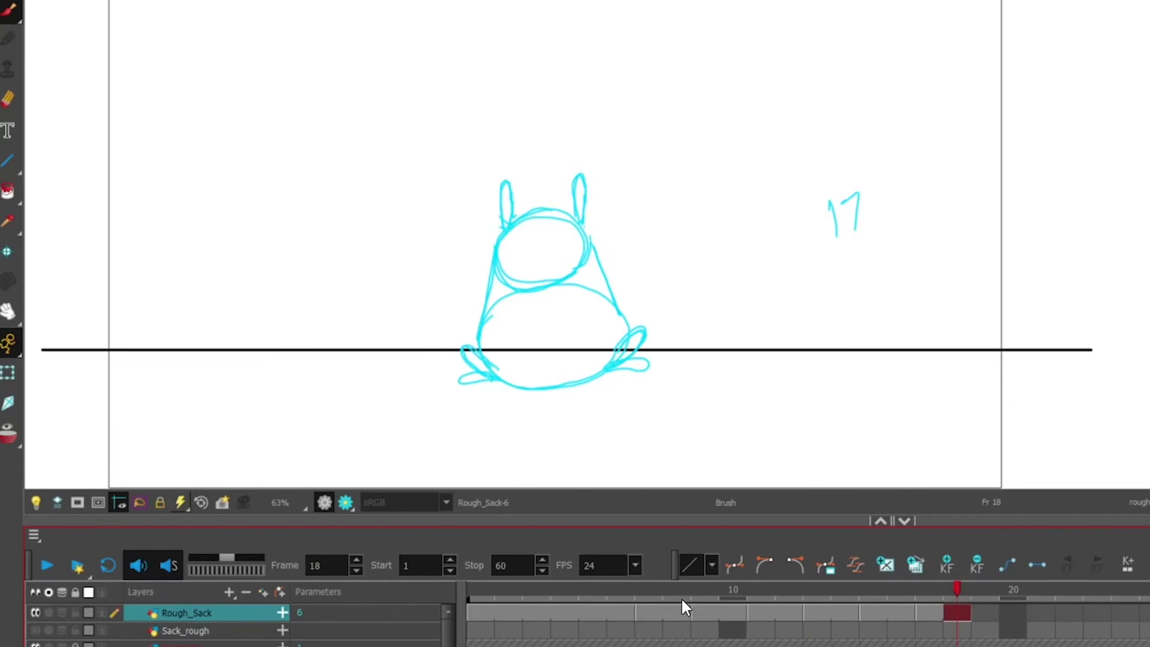
pyautogui.click(531, 584)
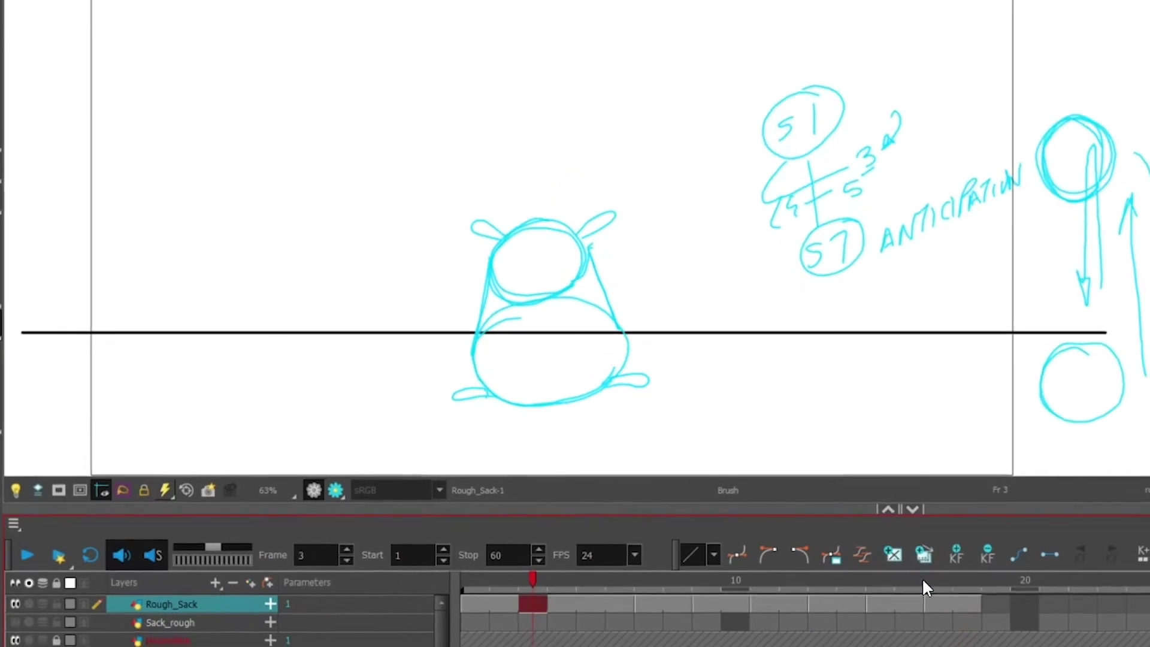
pyautogui.click(992, 586)
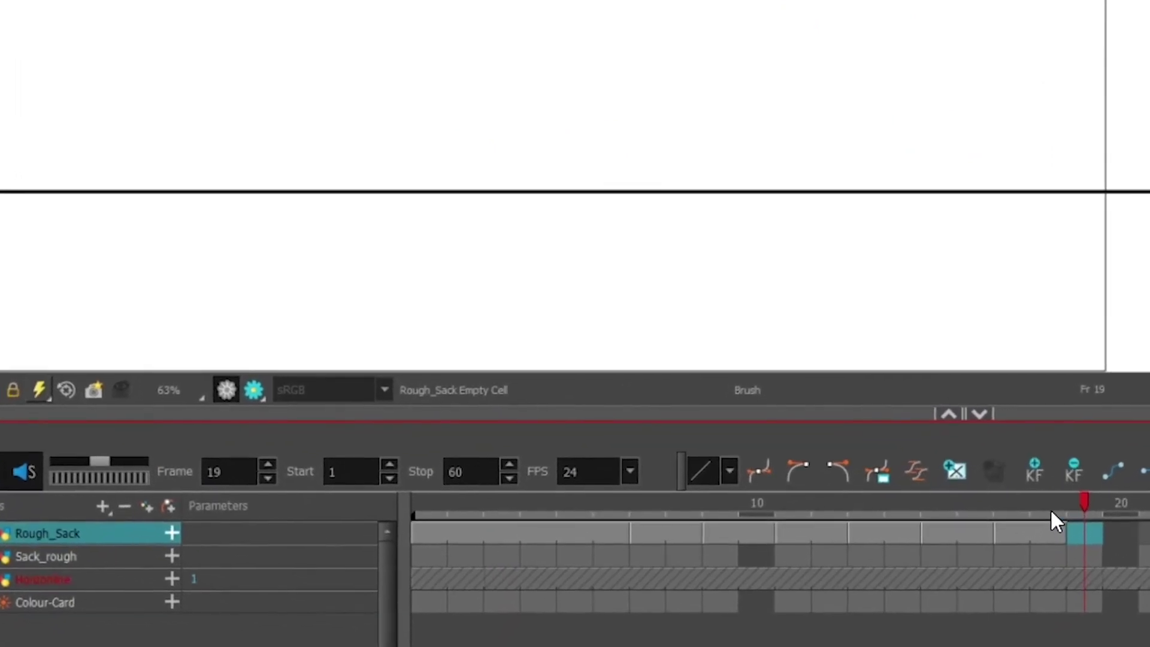
pyautogui.click(1015, 538)
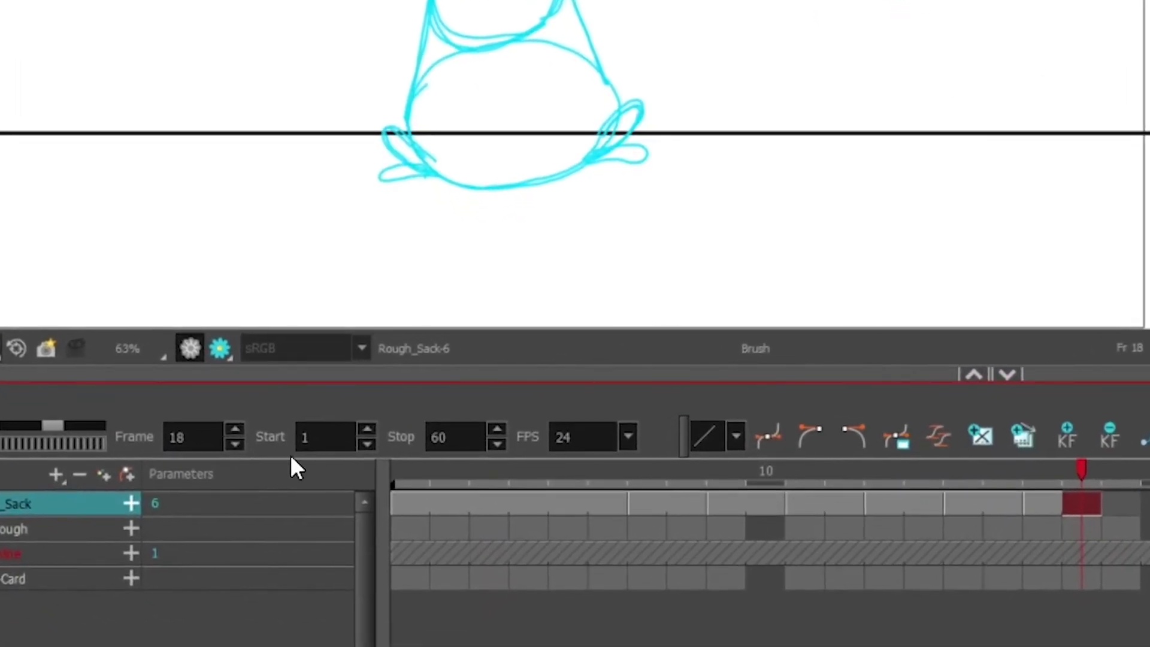
pyautogui.doubleClick(442, 437)
pyautogui.write('1')
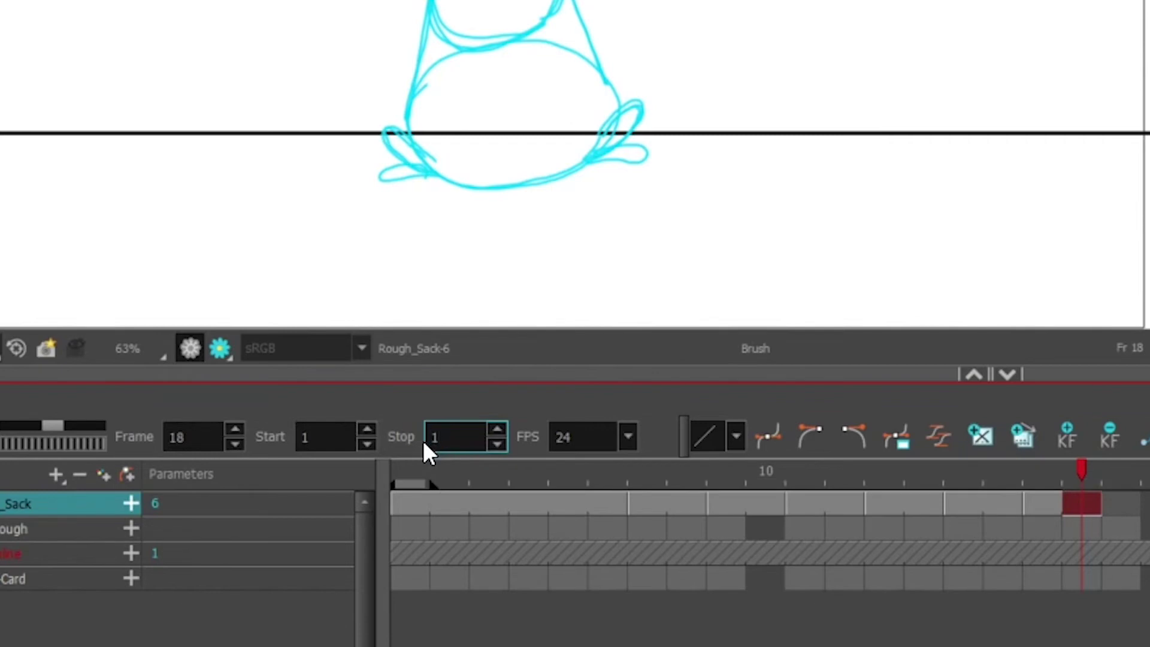
pyautogui.write('8')
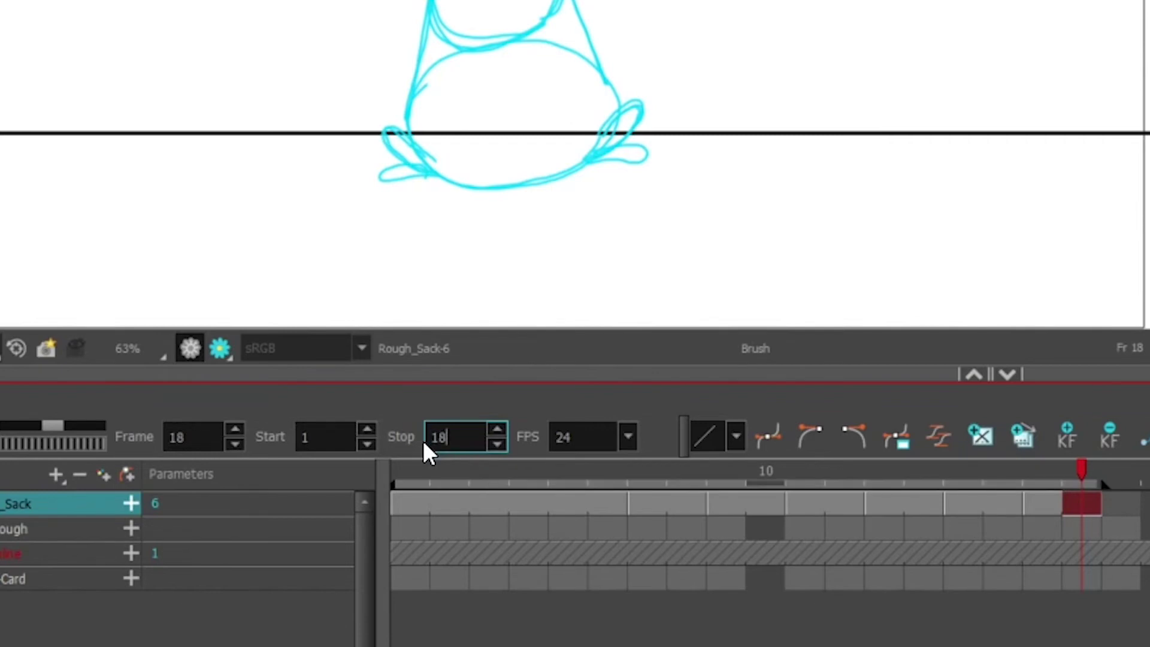